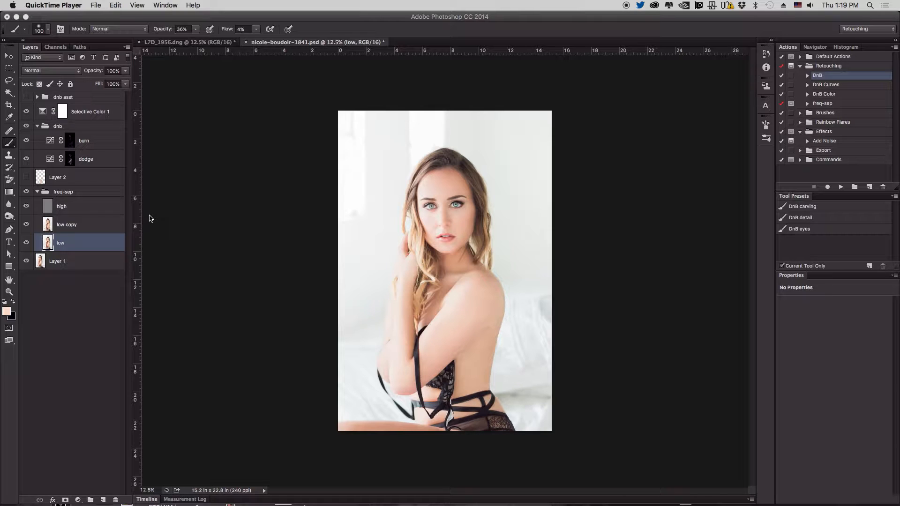
pyautogui.click(107, 193)
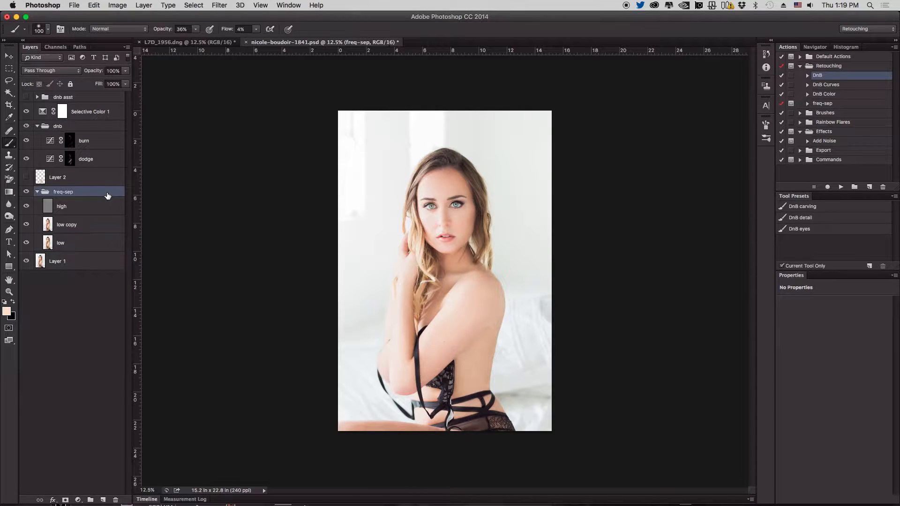
pyautogui.click(37, 192)
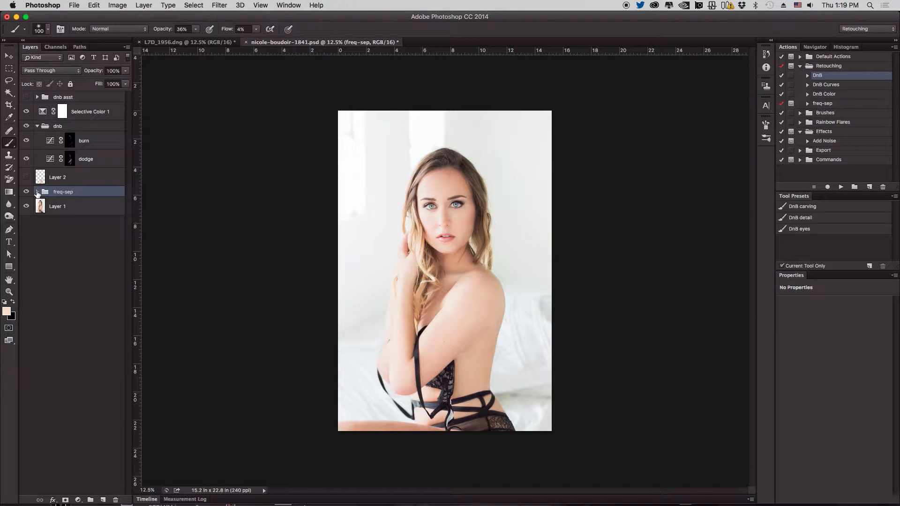
pyautogui.click(37, 193)
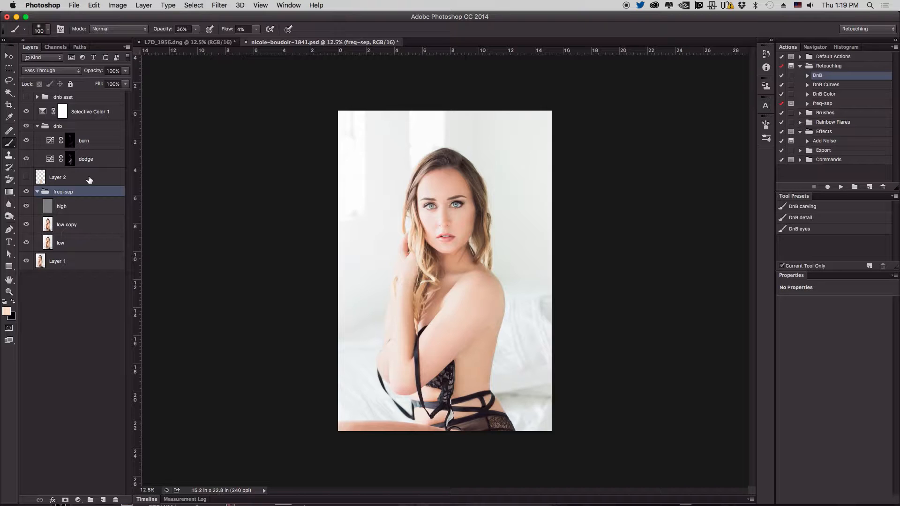
# Compare the original image on Layer 1 alone with the full retouched layer stack.
pyautogui.click(70, 261)
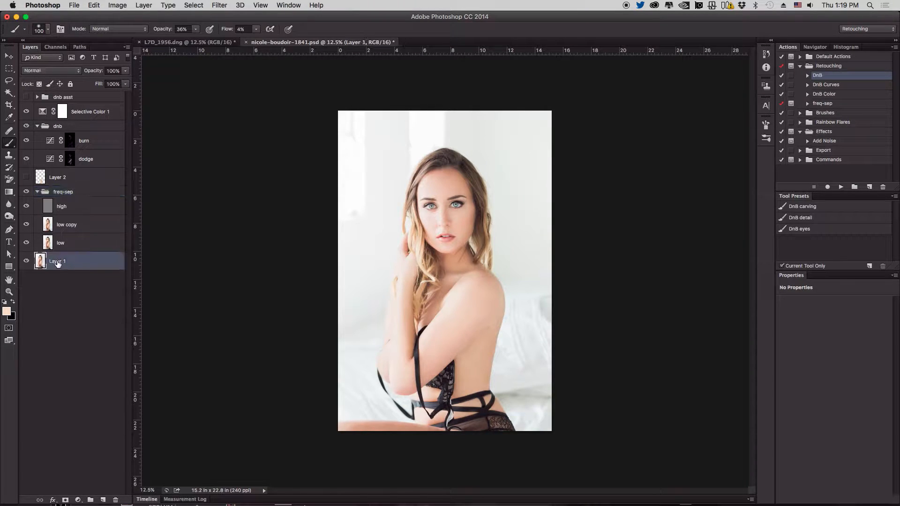
pyautogui.keyDown('alt'); pyautogui.click(27, 263); pyautogui.keyUp('alt')
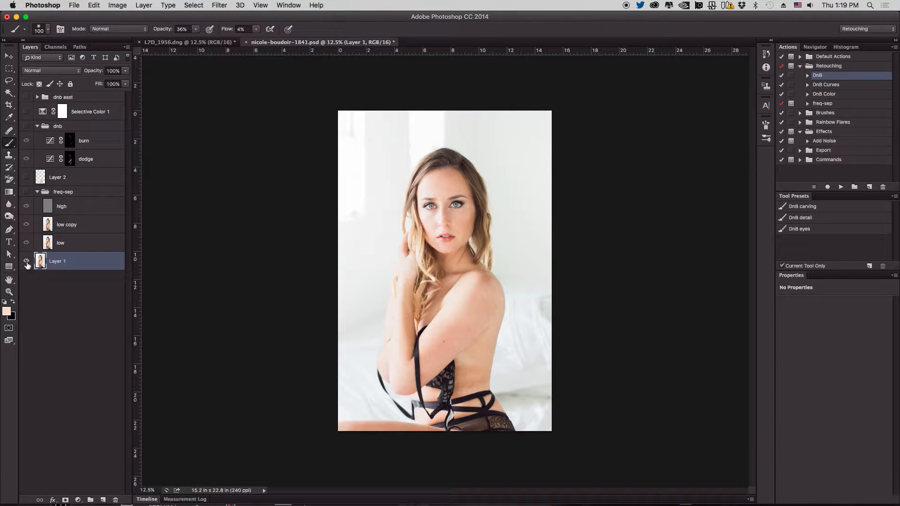
pyautogui.keyDown('alt'); pyautogui.click(26, 262); pyautogui.keyUp('alt')
pyautogui.keyDown('alt'); pyautogui.click(26, 263); pyautogui.keyUp('alt')
pyautogui.keyDown('alt'); pyautogui.click(27, 262); pyautogui.keyUp('alt')
pyautogui.keyDown('alt'); pyautogui.click(26, 262); pyautogui.keyUp('alt')
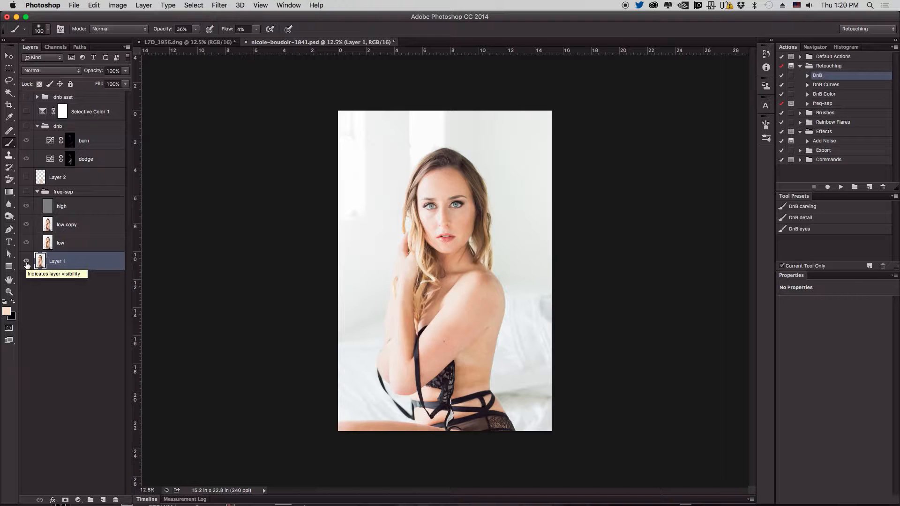
pyautogui.keyDown('alt'); pyautogui.click(27, 262); pyautogui.keyUp('alt')
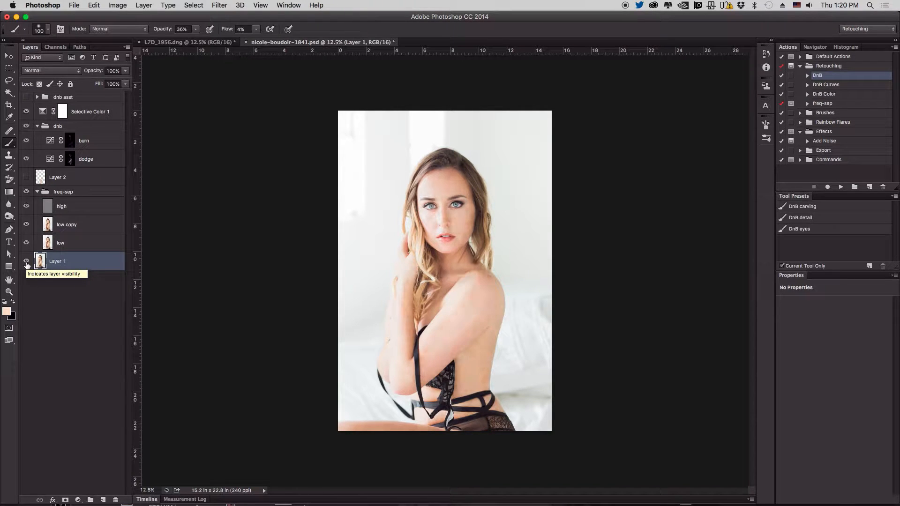
pyautogui.keyDown('alt'); pyautogui.click(27, 262); pyautogui.keyUp('alt')
pyautogui.keyDown('alt'); pyautogui.click(27, 262); pyautogui.keyUp('alt')
pyautogui.keyDown('alt'); pyautogui.click(27, 263); pyautogui.keyUp('alt')
pyautogui.keyDown('alt'); pyautogui.click(27, 263); pyautogui.keyUp('alt')
pyautogui.keyDown('alt'); pyautogui.click(27, 263); pyautogui.keyUp('alt')
pyautogui.keyDown('alt'); pyautogui.click(26, 262); pyautogui.keyUp('alt')
pyautogui.keyDown('alt'); pyautogui.click(27, 262); pyautogui.keyUp('alt')
pyautogui.keyDown('alt'); pyautogui.click(27, 263); pyautogui.keyUp('alt')
pyautogui.keyDown('alt'); pyautogui.click(27, 263); pyautogui.keyUp('alt')
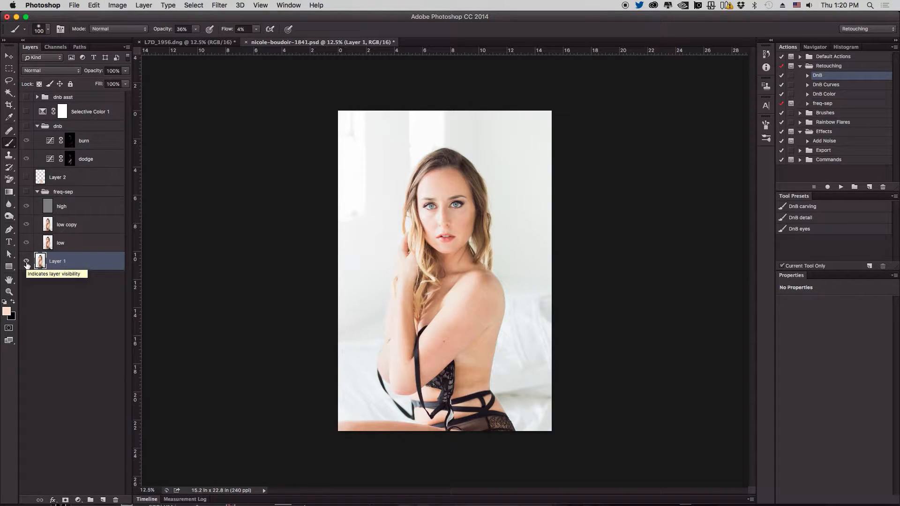
pyautogui.keyDown('alt'); pyautogui.click(27, 263); pyautogui.keyUp('alt')
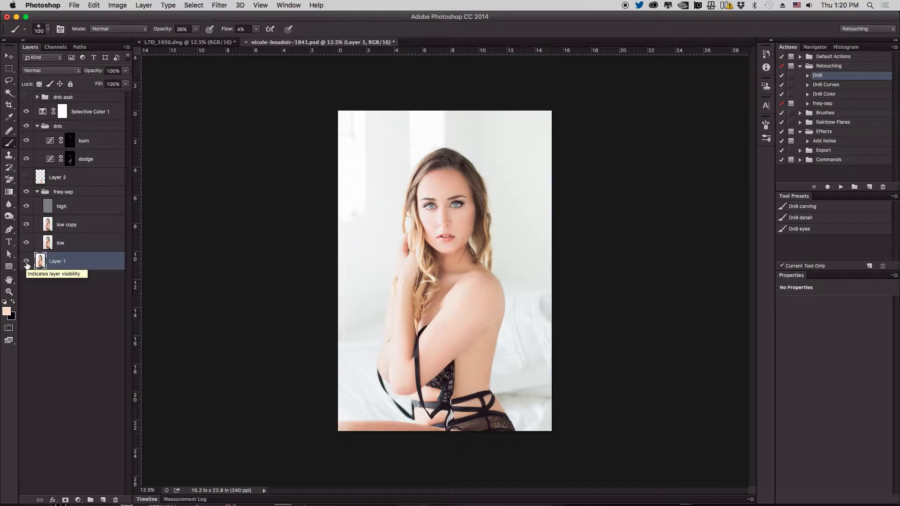
pyautogui.keyDown('alt'); pyautogui.click(27, 262); pyautogui.keyUp('alt')
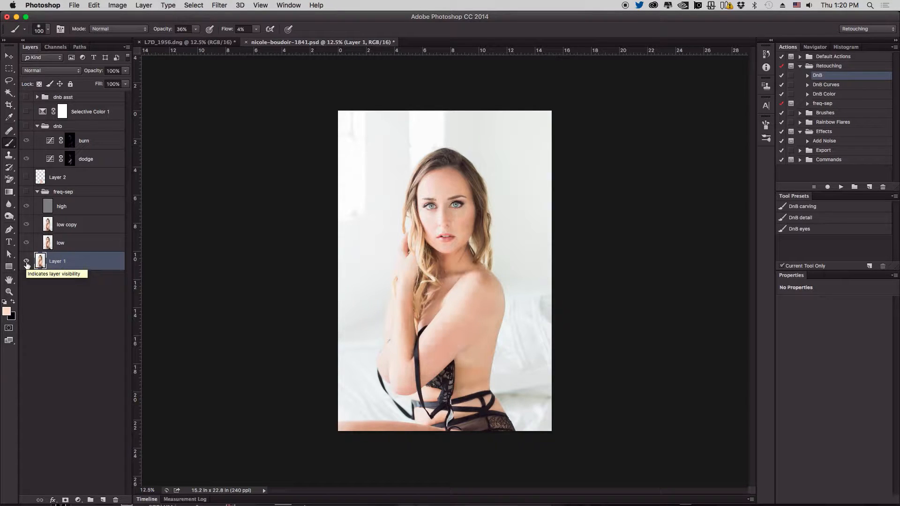
# Delete all layers and groups above Layer 1, from the low layer up to the dnb asst group.
pyautogui.click(71, 243)
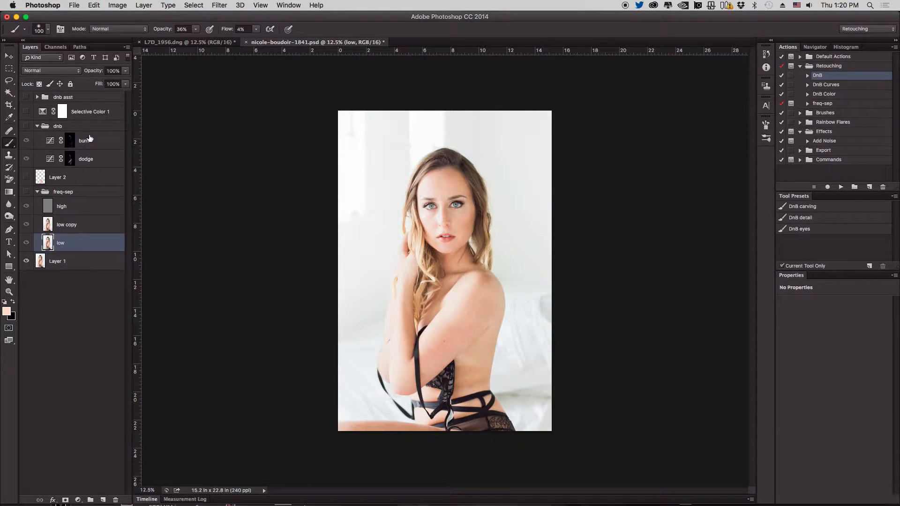
pyautogui.keyDown('shift'); pyautogui.click(97, 99); pyautogui.keyUp('shift')
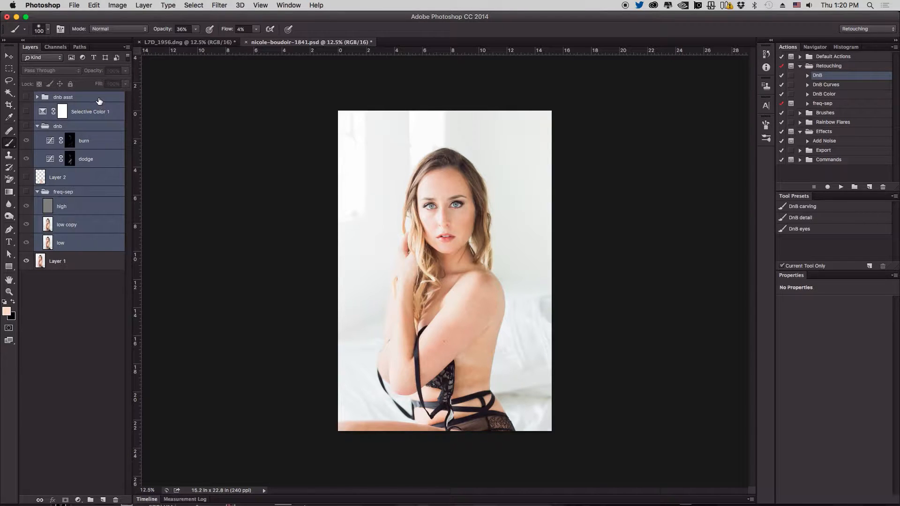
pyautogui.press('Delete')
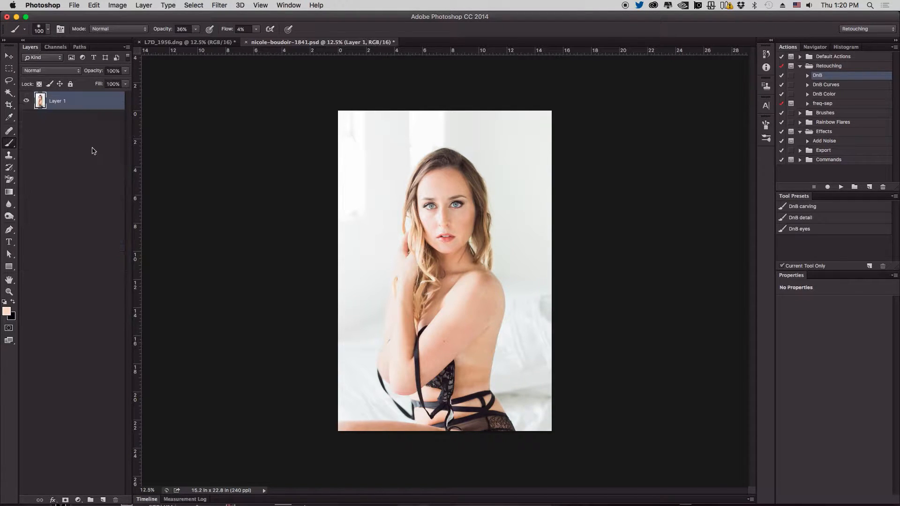
pyautogui.click(76, 140)
pyautogui.click(88, 103)
# Run the freq-sep action on Layer 1 and reduce the Gaussian Blur radius for the low layer to 4.8 pixels.
pyautogui.click(849, 105)
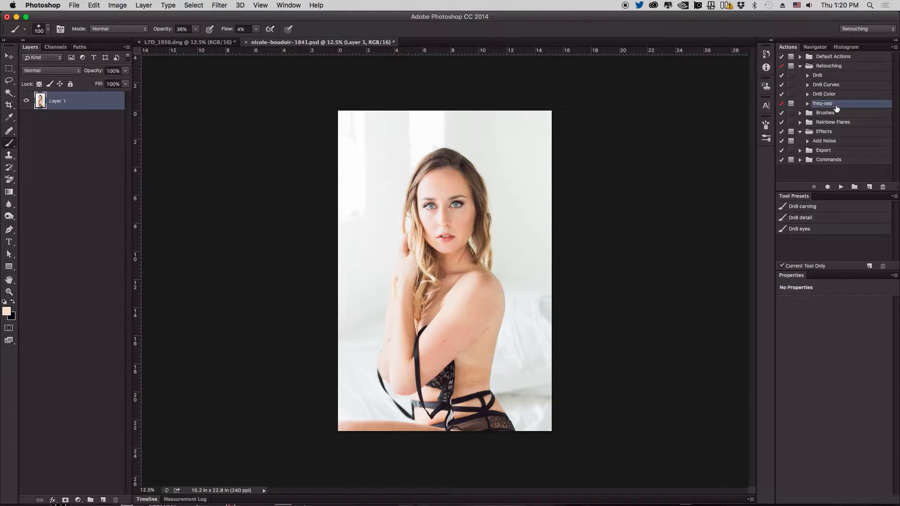
pyautogui.click(841, 186)
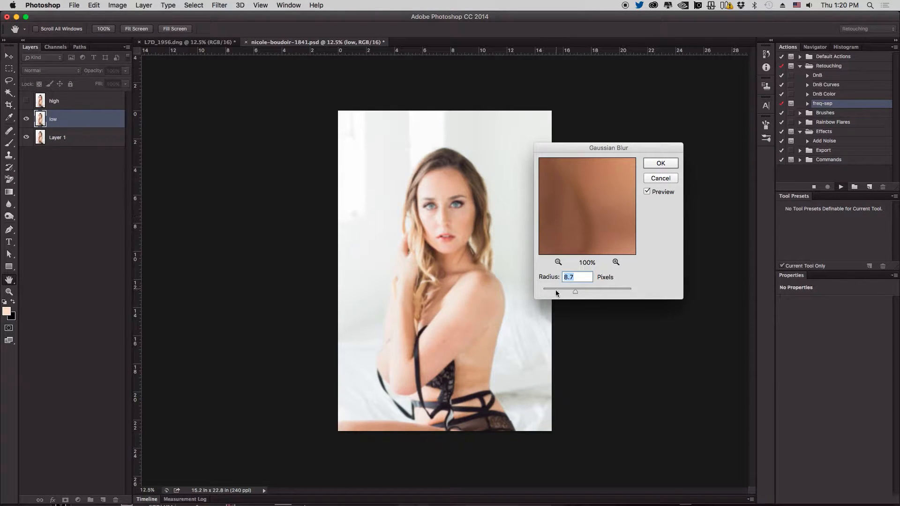
pyautogui.moveTo(578, 289); pyautogui.dragTo(569, 290)
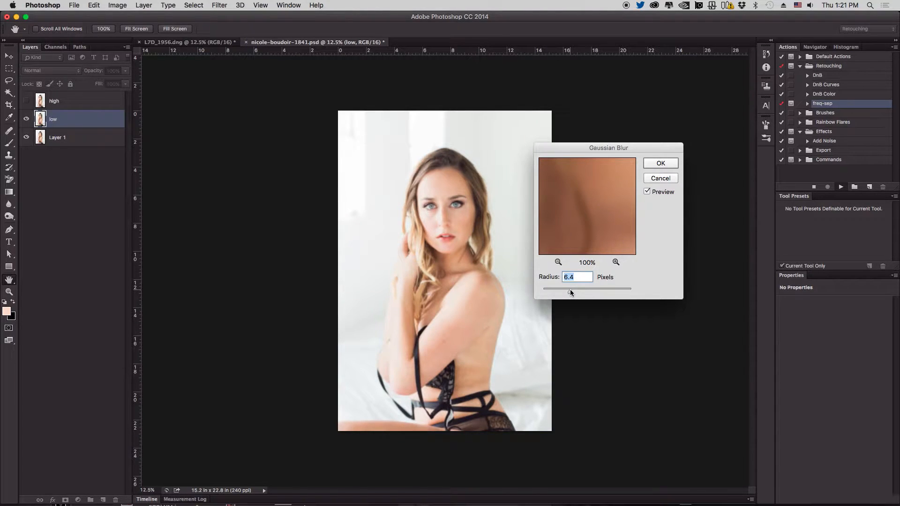
pyautogui.moveTo(570, 290); pyautogui.dragTo(566, 289)
pyautogui.click(560, 259)
pyautogui.moveTo(572, 218); pyautogui.dragTo(594, 315)
pyautogui.moveTo(586, 234); pyautogui.dragTo(556, 297)
pyautogui.click(559, 263)
pyautogui.moveTo(569, 215); pyautogui.dragTo(600, 223)
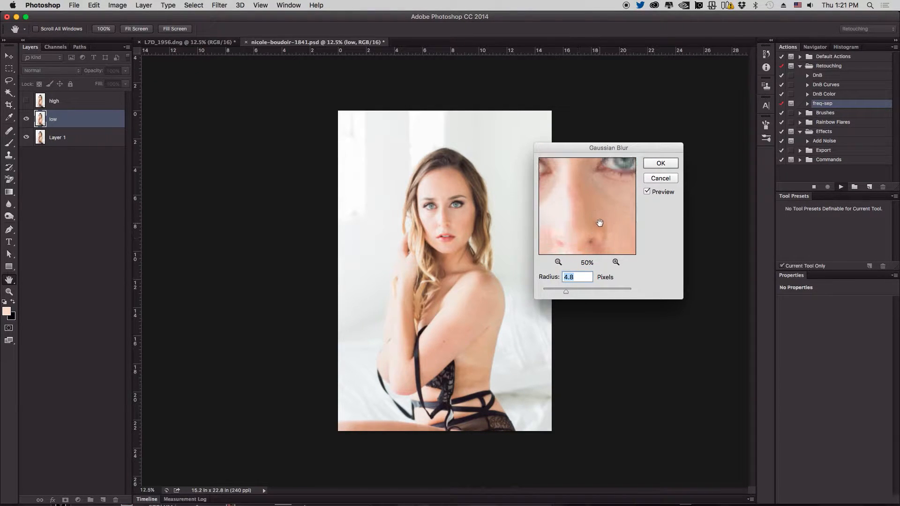
# Lower the blur radius to 3.3 pixels while checking the skin, and apply it to complete the action.
pyautogui.moveTo(565, 293); pyautogui.dragTo(564, 294)
pyautogui.moveTo(608, 185); pyautogui.dragTo(597, 261)
pyautogui.moveTo(614, 162); pyautogui.dragTo(616, 232)
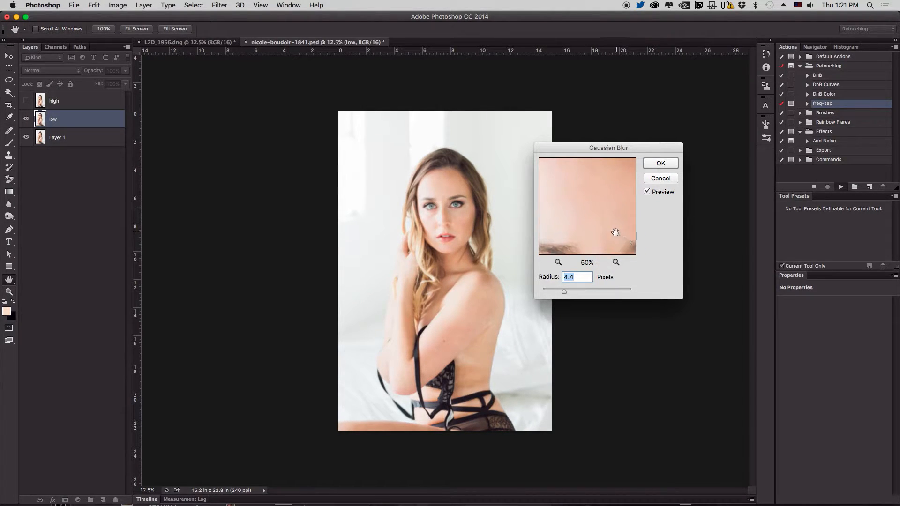
pyautogui.moveTo(565, 291); pyautogui.dragTo(559, 293)
pyautogui.moveTo(596, 192); pyautogui.dragTo(559, 74)
pyautogui.click(592, 186)
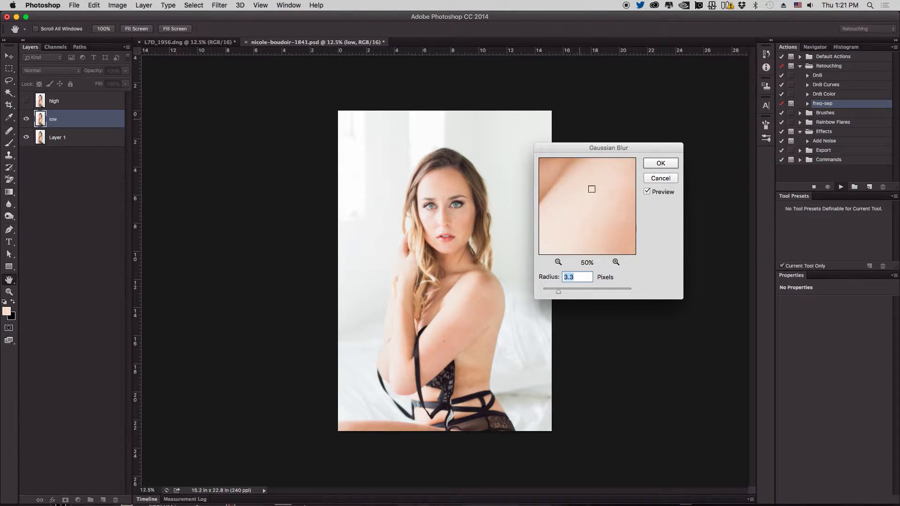
pyautogui.click(654, 165)
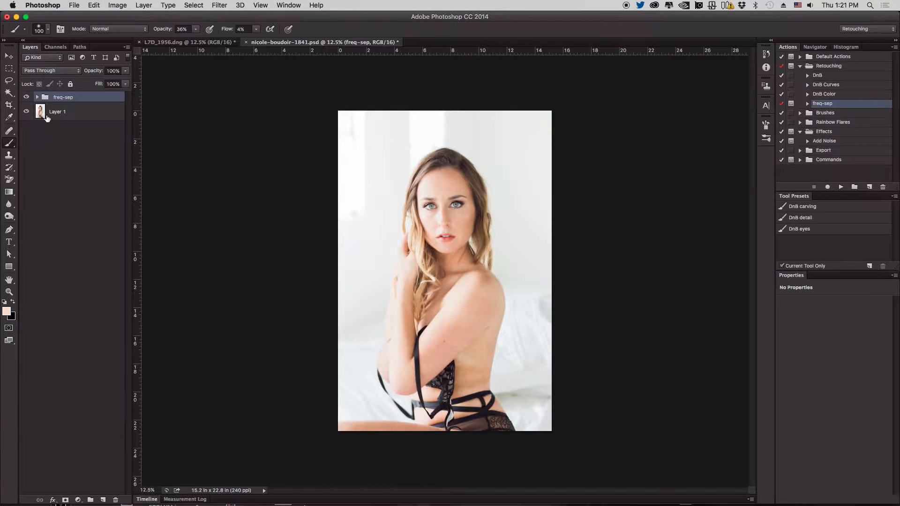
# Compare the face with the freq-sep group hidden and shown, and expand the group to reveal its layers.
pyautogui.press('super+plus')
pyautogui.press('super+plus')
pyautogui.press('super+plus')
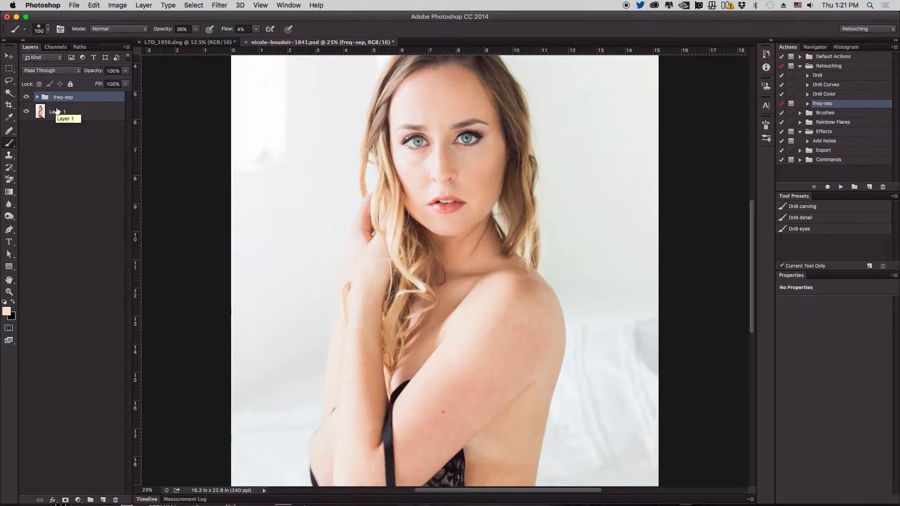
pyautogui.moveTo(323, 164); pyautogui.dragTo(275, 315)
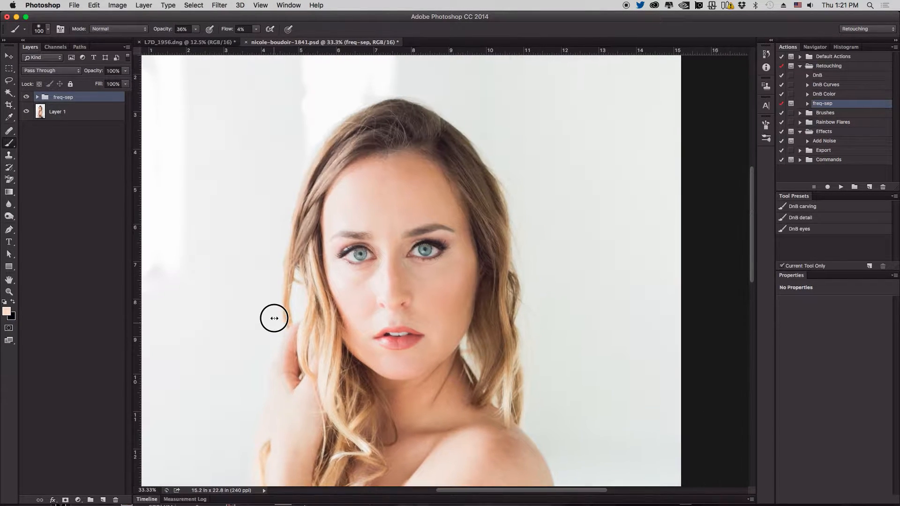
pyautogui.moveTo(263, 216); pyautogui.dragTo(339, 150)
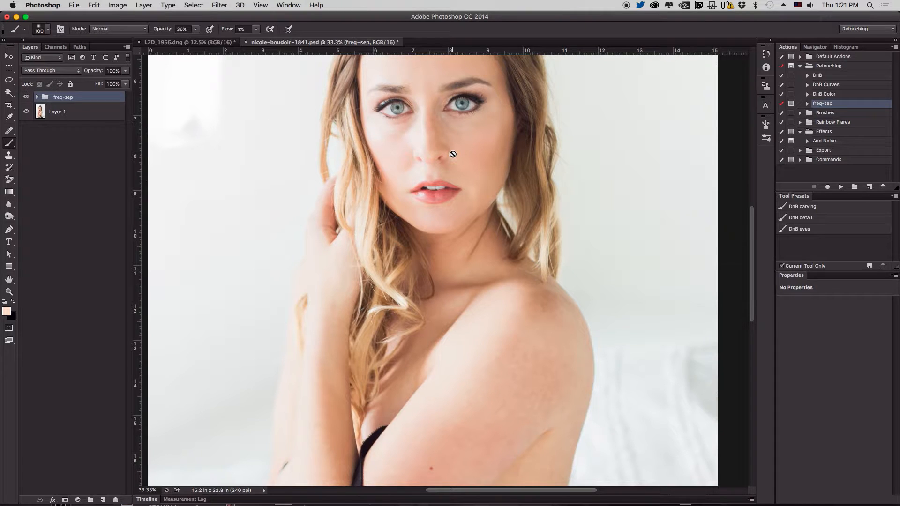
pyautogui.moveTo(466, 141); pyautogui.dragTo(479, 193)
pyautogui.click(26, 100)
pyautogui.click(25, 100)
pyautogui.click(37, 96)
pyautogui.click(27, 98)
pyautogui.click(27, 98)
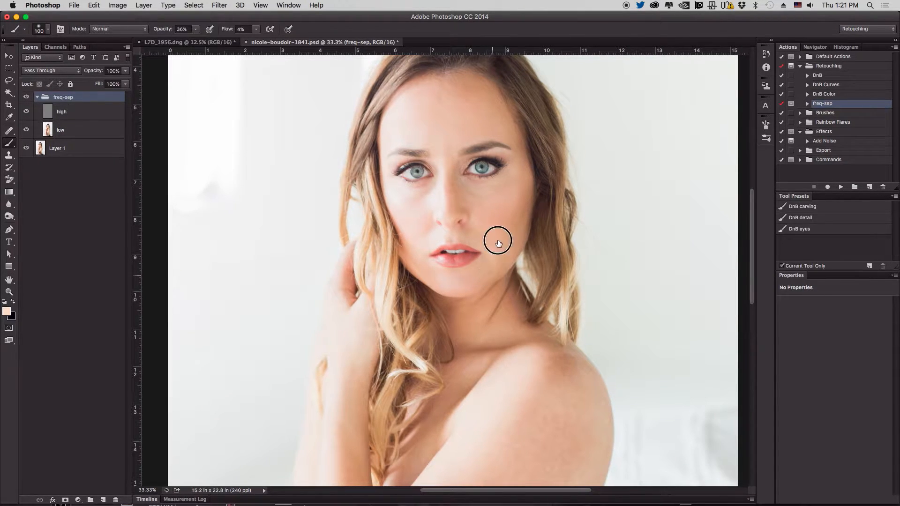
# Examine the skin on the arm and face, comparing the close-up with the freq-sep group off and on.
pyautogui.moveTo(492, 263); pyautogui.dragTo(520, 147)
pyautogui.moveTo(549, 247); pyautogui.dragTo(504, 121)
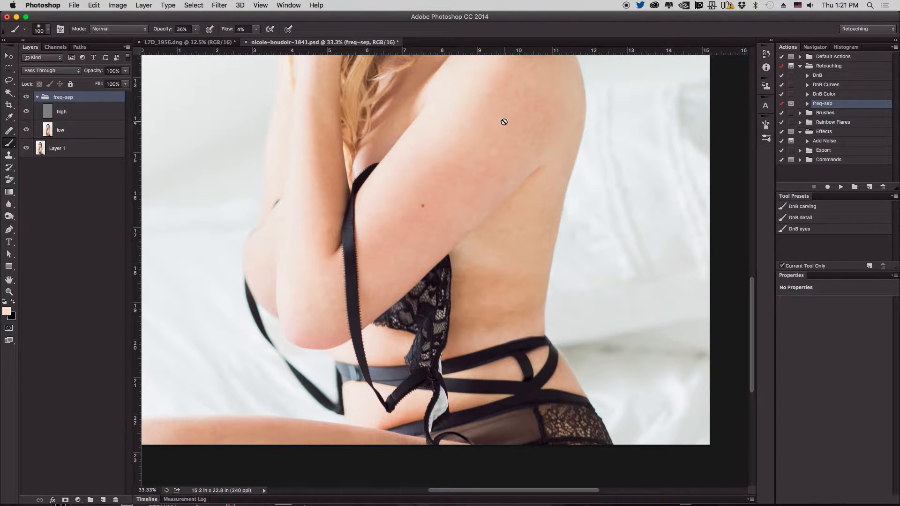
pyautogui.scroll(10, 504, 122)
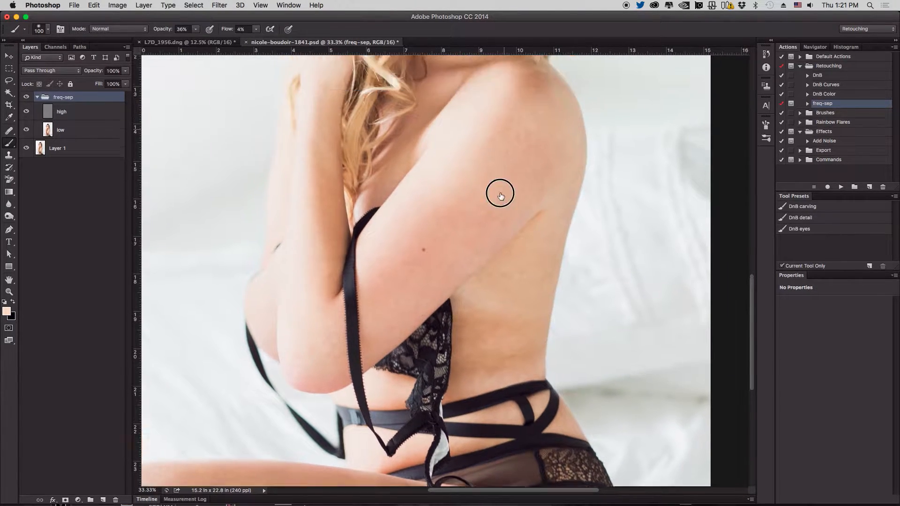
pyautogui.scroll(1, 489, 261)
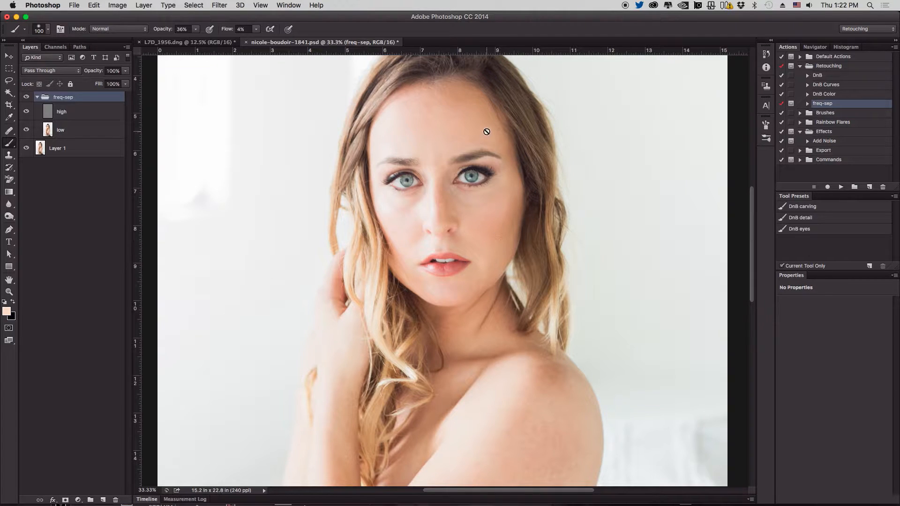
pyautogui.press('super+plus')
pyautogui.press('super+plus')
pyautogui.moveTo(532, 117); pyautogui.dragTo(538, 231)
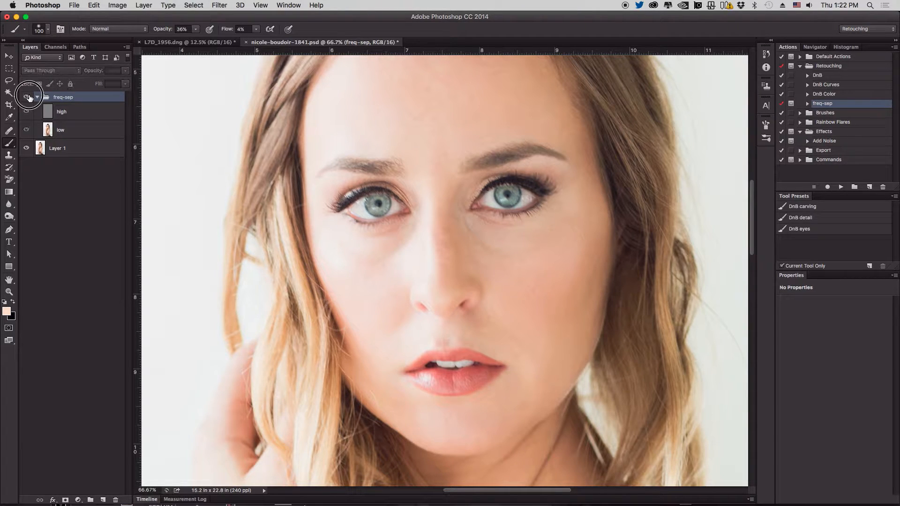
pyautogui.click(27, 97)
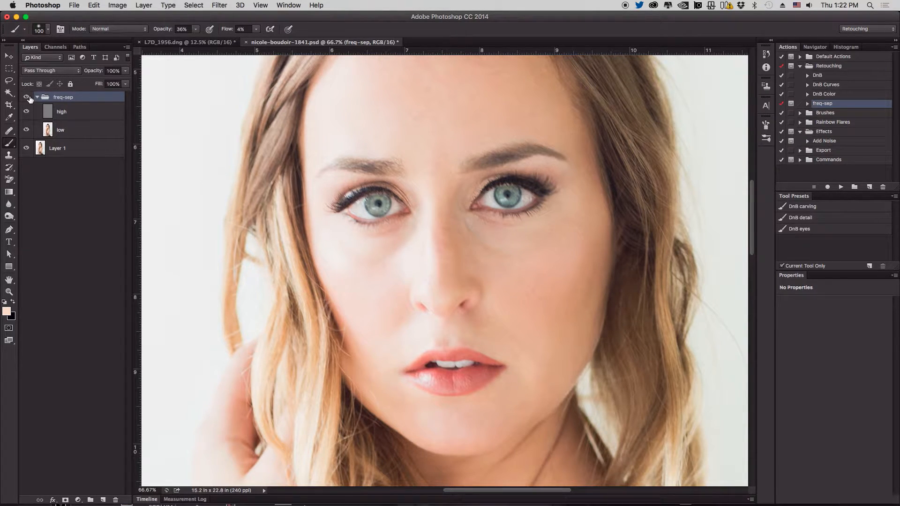
# Duplicate the low layer inside the freq-sep group and switch to the Healing Brush.
pyautogui.click(74, 133)
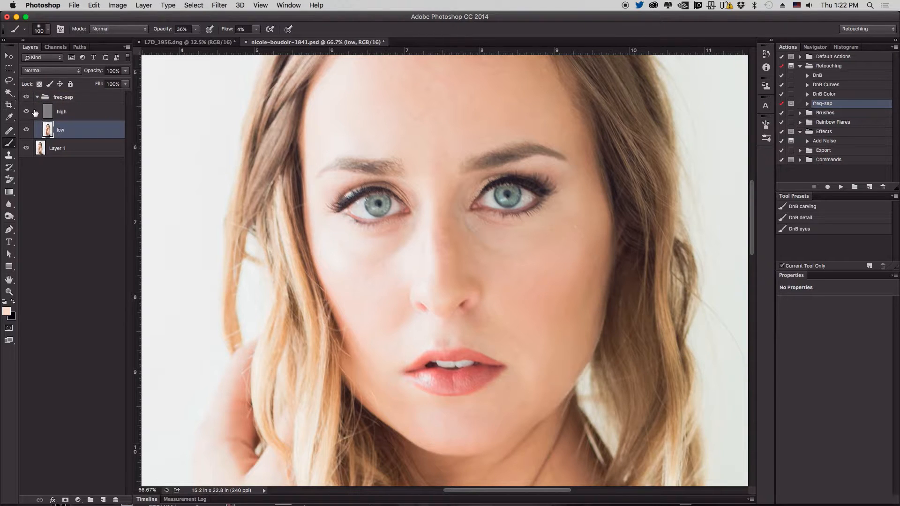
pyautogui.press('super+j')
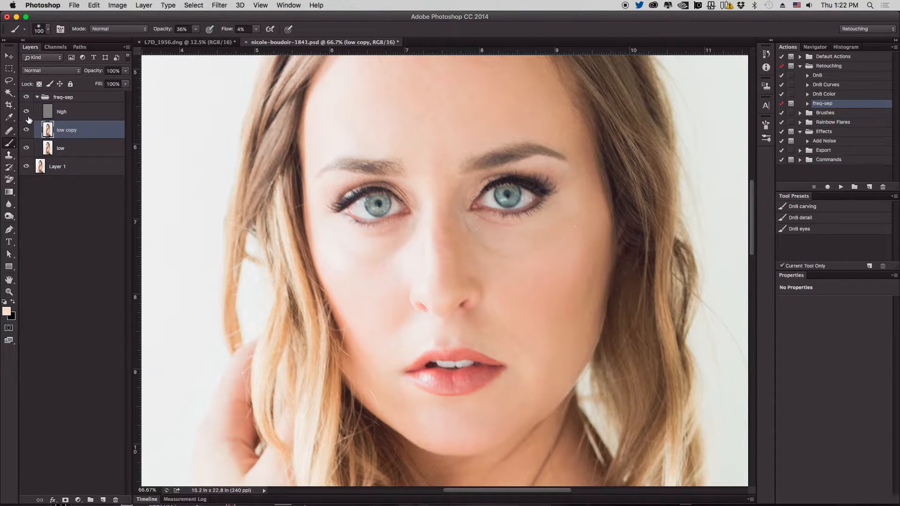
pyautogui.click(11, 132)
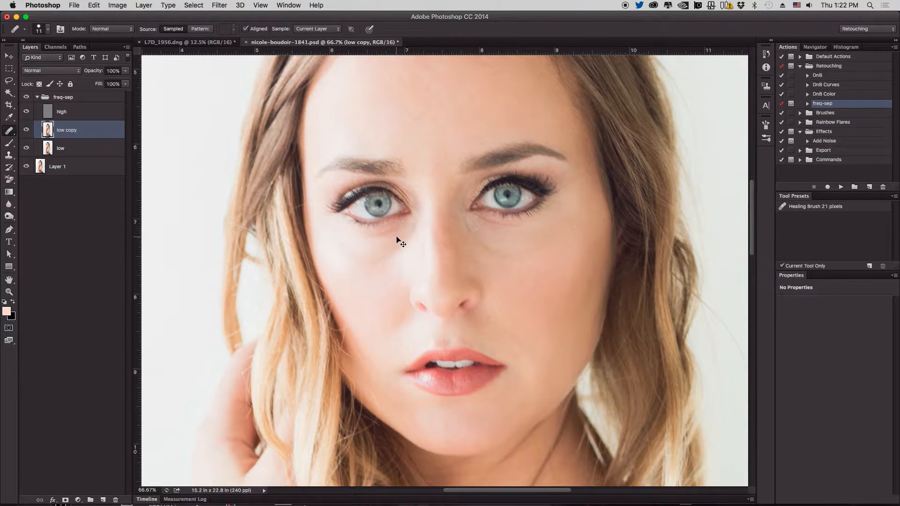
# Heal a spot on the upper forehead of the low copy layer and hide the high layer.
pyautogui.press('super+plus')
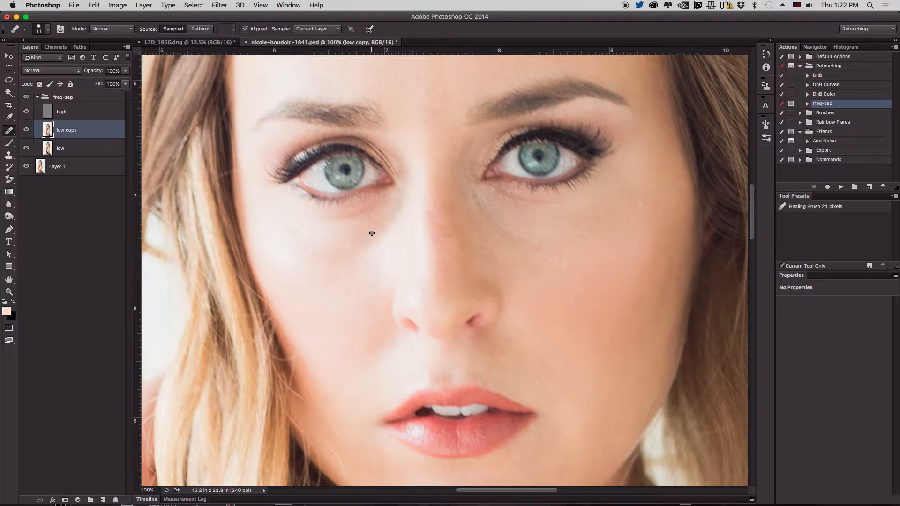
pyautogui.moveTo(455, 229)
pyautogui.mouseDown()
pyautogui.moveTo(428, 299)
pyautogui.moveTo(440, 395)
pyautogui.mouseUp()
pyautogui.moveTo(344, 171); pyautogui.dragTo(351, 147)
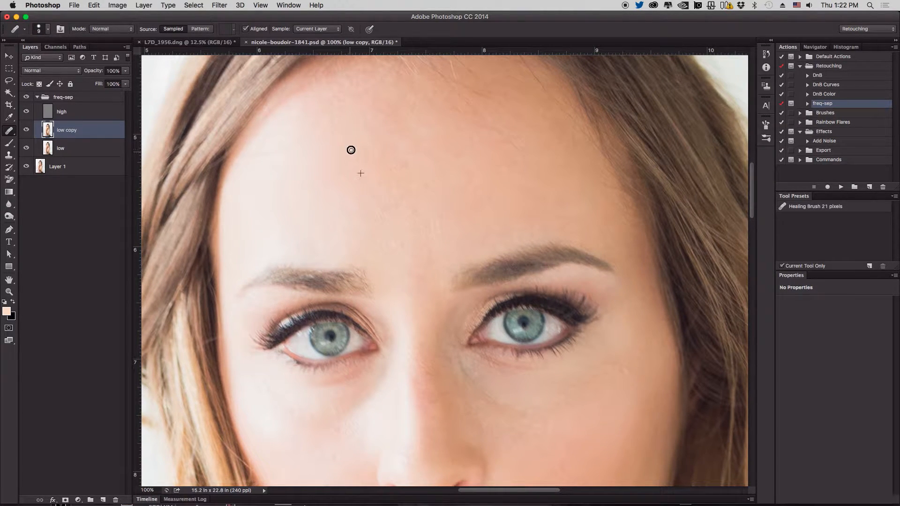
pyautogui.click(26, 112)
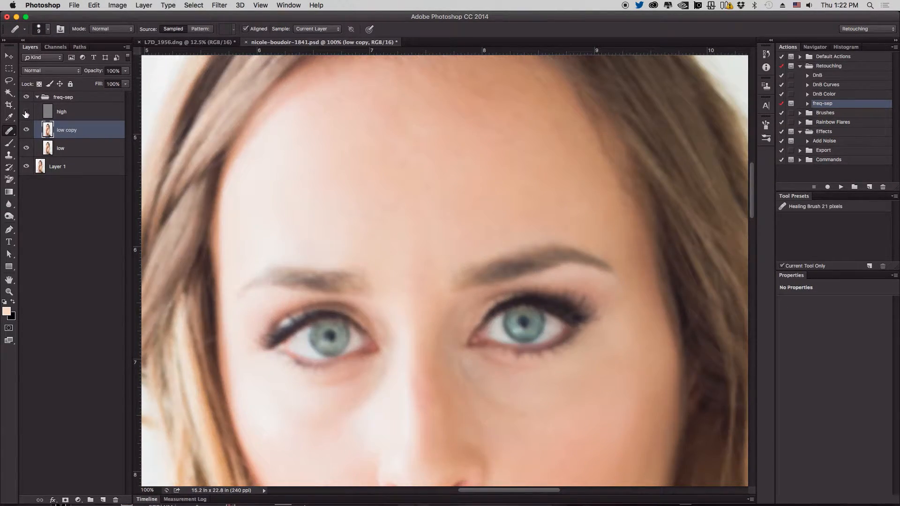
# Even out the blotchy tones across the forehead with repeatedly sampled Healing Brush strokes, raising the brush size to 20 pixels.
pyautogui.keyDown('alt'); pyautogui.click(350, 176); pyautogui.keyUp('alt')
pyautogui.click(357, 180)
pyautogui.click(395, 147)
pyautogui.moveTo(420, 196); pyautogui.dragTo(428, 219)
pyautogui.moveTo(465, 175)
pyautogui.mouseDown()
pyautogui.moveTo(508, 167)
pyautogui.moveTo(507, 154)
pyautogui.moveTo(455, 163)
pyautogui.moveTo(456, 185)
pyautogui.moveTo(427, 162)
pyautogui.moveTo(454, 148)
pyautogui.moveTo(430, 124)
pyautogui.moveTo(387, 109)
pyautogui.moveTo(411, 124)
pyautogui.moveTo(367, 133)
pyautogui.moveTo(397, 165)
pyautogui.moveTo(392, 133)
pyautogui.mouseUp()
pyautogui.keyDown('alt'); pyautogui.click(511, 184); pyautogui.keyUp('alt')
pyautogui.keyDown('alt'); pyautogui.click(524, 185); pyautogui.keyUp('alt')
pyautogui.keyDown('alt'); pyautogui.click(455, 184); pyautogui.keyUp('alt')
pyautogui.keyDown('alt'); pyautogui.click(448, 159); pyautogui.keyUp('alt')
pyautogui.keyDown('alt'); pyautogui.click(429, 144); pyautogui.keyUp('alt')
pyautogui.keyDown('alt'); pyautogui.click(347, 158); pyautogui.keyUp('alt')
pyautogui.keyDown('alt'); pyautogui.click(467, 174); pyautogui.keyUp('alt')
pyautogui.moveTo(441, 151); pyautogui.dragTo(459, 152)
pyautogui.keyDown('alt'); pyautogui.click(482, 163); pyautogui.keyUp('alt')
pyautogui.moveTo(406, 119)
pyautogui.mouseDown()
pyautogui.moveTo(399, 96)
pyautogui.moveTo(450, 130)
pyautogui.mouseUp()
pyautogui.keyDown('alt'); pyautogui.click(461, 148); pyautogui.keyUp('alt')
pyautogui.moveTo(329, 168)
pyautogui.mouseDown()
pyautogui.moveTo(328, 200)
pyautogui.moveTo(328, 167)
pyautogui.moveTo(308, 187)
pyautogui.moveTo(350, 177)
pyautogui.moveTo(319, 159)
pyautogui.moveTo(322, 180)
pyautogui.mouseUp()
pyautogui.keyDown('alt'); pyautogui.click(298, 181); pyautogui.keyUp('alt')
# Smooth the shadows and tone transitions beneath the eye on the image's left, sampling nearby cheek skin for each healing stroke.
pyautogui.scroll(-5, 340, 195)
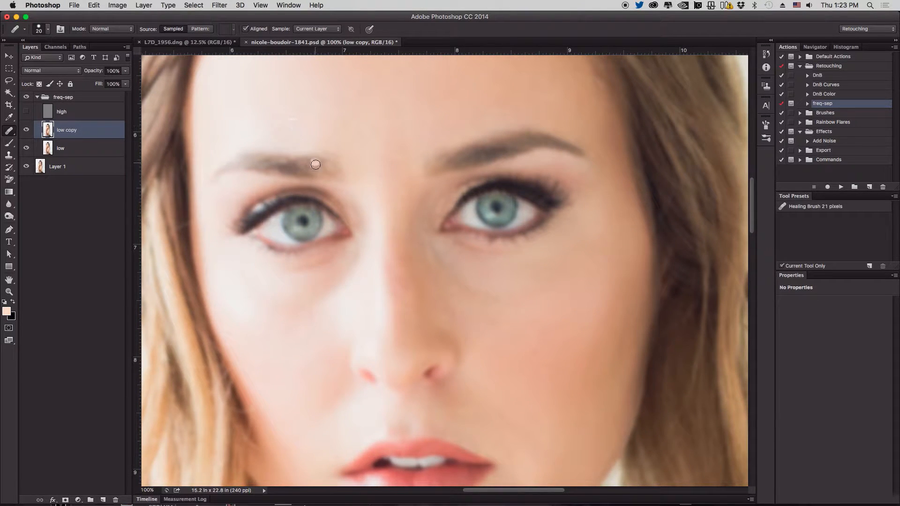
pyautogui.keyDown('alt'); pyautogui.click(261, 297); pyautogui.keyUp('alt')
pyautogui.click(320, 319)
pyautogui.moveTo(320, 318)
pyautogui.mouseDown()
pyautogui.moveTo(298, 342)
pyautogui.moveTo(275, 324)
pyautogui.moveTo(328, 330)
pyautogui.moveTo(309, 327)
pyautogui.moveTo(297, 346)
pyautogui.moveTo(282, 333)
pyautogui.moveTo(287, 343)
pyautogui.moveTo(290, 315)
pyautogui.moveTo(309, 320)
pyautogui.moveTo(291, 332)
pyautogui.moveTo(330, 319)
pyautogui.moveTo(323, 330)
pyautogui.moveTo(304, 332)
pyautogui.moveTo(339, 295)
pyautogui.moveTo(323, 322)
pyautogui.moveTo(313, 303)
pyautogui.moveTo(290, 332)
pyautogui.mouseUp()
pyautogui.keyDown('alt'); pyautogui.click(263, 308); pyautogui.keyUp('alt')
pyautogui.keyDown('alt'); pyautogui.click(313, 306); pyautogui.keyUp('alt')
pyautogui.keyDown('alt'); pyautogui.click(256, 320); pyautogui.keyUp('alt')
pyautogui.keyDown('alt'); pyautogui.click(297, 346); pyautogui.keyUp('alt')
pyautogui.keyDown('alt'); pyautogui.click(290, 331); pyautogui.keyUp('alt')
pyautogui.keyDown('alt'); pyautogui.click(304, 331); pyautogui.keyUp('alt')
pyautogui.keyDown('alt'); pyautogui.click(324, 322); pyautogui.keyUp('alt')
pyautogui.keyDown('alt'); pyautogui.click(316, 312); pyautogui.keyUp('alt')
pyautogui.click(335, 289)
pyautogui.keyDown('alt'); pyautogui.click(322, 317); pyautogui.keyUp('alt')
pyautogui.keyDown('alt'); pyautogui.click(311, 330); pyautogui.keyUp('alt')
pyautogui.moveTo(334, 282)
pyautogui.mouseDown()
pyautogui.moveTo(290, 338)
pyautogui.moveTo(265, 320)
pyautogui.mouseUp()
pyautogui.keyDown('alt'); pyautogui.click(289, 338); pyautogui.keyUp('alt')
pyautogui.keyDown('alt'); pyautogui.click(262, 308); pyautogui.keyUp('alt')
pyautogui.moveTo(242, 299); pyautogui.dragTo(257, 315)
# Heal the dark tones under the eye on the image's right, sampling skin from the adjacent cheek.
pyautogui.moveTo(460, 312); pyautogui.dragTo(339, 319)
pyautogui.keyDown('alt'); pyautogui.click(360, 281); pyautogui.keyUp('alt')
pyautogui.keyDown('alt'); pyautogui.click(319, 271); pyautogui.keyUp('alt')
pyautogui.moveTo(309, 262)
pyautogui.mouseDown()
pyautogui.moveTo(334, 286)
pyautogui.moveTo(367, 298)
pyautogui.moveTo(340, 304)
pyautogui.moveTo(363, 306)
pyautogui.mouseUp()
pyautogui.keyDown('alt'); pyautogui.click(374, 276); pyautogui.keyUp('alt')
pyautogui.keyDown('alt'); pyautogui.click(366, 281); pyautogui.keyUp('alt')
pyautogui.keyDown('alt'); pyautogui.click(394, 286); pyautogui.keyUp('alt')
pyautogui.moveTo(339, 299)
pyautogui.mouseDown()
pyautogui.moveTo(373, 294)
pyautogui.moveTo(341, 291)
pyautogui.moveTo(372, 305)
pyautogui.moveTo(403, 291)
pyautogui.moveTo(352, 307)
pyautogui.moveTo(391, 319)
pyautogui.mouseUp()
pyautogui.keyDown('alt'); pyautogui.click(416, 288); pyautogui.keyUp('alt')
pyautogui.keyDown('alt'); pyautogui.click(442, 328); pyautogui.keyUp('alt')
pyautogui.moveTo(365, 300)
pyautogui.mouseDown()
pyautogui.moveTo(415, 323)
pyautogui.moveTo(413, 303)
pyautogui.moveTo(437, 307)
pyautogui.moveTo(428, 290)
pyautogui.mouseUp()
pyautogui.keyDown('alt'); pyautogui.click(416, 323); pyautogui.keyUp('alt')
pyautogui.keyDown('alt'); pyautogui.click(436, 307); pyautogui.keyUp('alt')
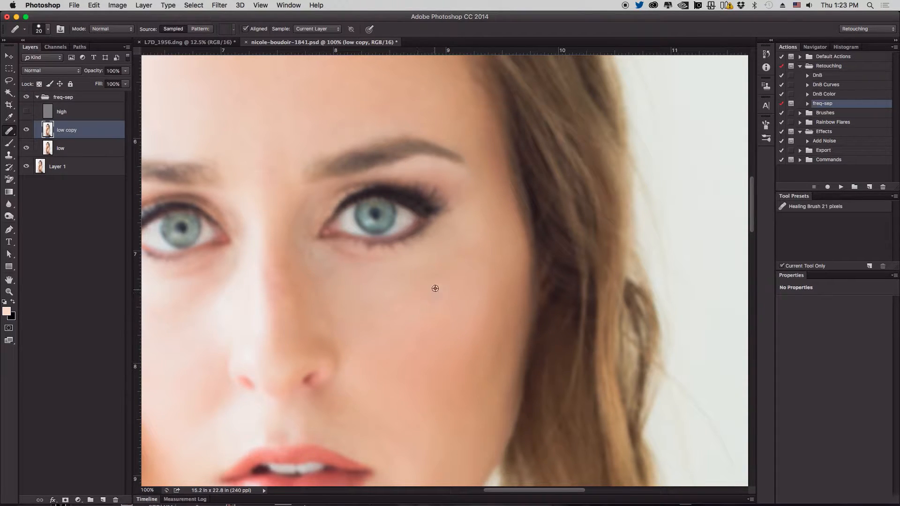
pyautogui.moveTo(363, 324); pyautogui.dragTo(361, 321)
pyautogui.keyDown('alt'); pyautogui.click(353, 301); pyautogui.keyUp('alt')
pyautogui.moveTo(332, 309)
pyautogui.mouseDown()
pyautogui.moveTo(360, 320)
pyautogui.moveTo(334, 303)
pyautogui.moveTo(357, 308)
pyautogui.moveTo(329, 286)
pyautogui.moveTo(336, 305)
pyautogui.moveTo(350, 289)
pyautogui.moveTo(334, 292)
pyautogui.moveTo(323, 314)
pyautogui.mouseUp()
pyautogui.keyDown('alt'); pyautogui.click(360, 319); pyautogui.keyUp('alt')
pyautogui.keyDown('alt'); pyautogui.click(357, 307); pyautogui.keyUp('alt')
pyautogui.keyDown('alt'); pyautogui.click(351, 290); pyautogui.keyUp('alt')
pyautogui.keyDown('alt'); pyautogui.click(355, 298); pyautogui.keyUp('alt')
# Heal the uneven tones on the cheek at the image's right and along the nose.
pyautogui.moveTo(326, 322)
pyautogui.mouseDown()
pyautogui.moveTo(355, 299)
pyautogui.moveTo(346, 318)
pyautogui.moveTo(343, 295)
pyautogui.moveTo(394, 305)
pyautogui.moveTo(373, 318)
pyautogui.moveTo(399, 344)
pyautogui.mouseUp()
pyautogui.keyDown('alt'); pyautogui.click(394, 305); pyautogui.keyUp('alt')
pyautogui.keyDown('alt'); pyautogui.click(416, 302); pyautogui.keyUp('alt')
pyautogui.keyDown('alt'); pyautogui.click(414, 322); pyautogui.keyUp('alt')
pyautogui.moveTo(388, 361)
pyautogui.mouseDown()
pyautogui.moveTo(408, 354)
pyautogui.moveTo(419, 386)
pyautogui.mouseUp()
pyautogui.keyDown('alt'); pyautogui.click(429, 371); pyautogui.keyUp('alt')
pyautogui.moveTo(428, 287); pyautogui.dragTo(532, 157)
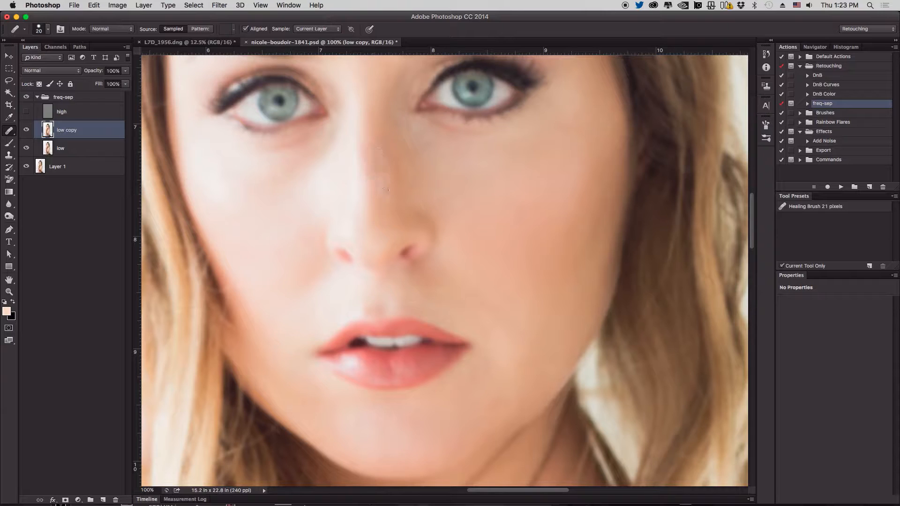
pyautogui.keyDown('alt'); pyautogui.click(386, 199); pyautogui.keyUp('alt')
# Examine the chin, neck and whole figure at several magnifications for remaining uneven skin tones.
pyautogui.scroll(-5, 401, 182)
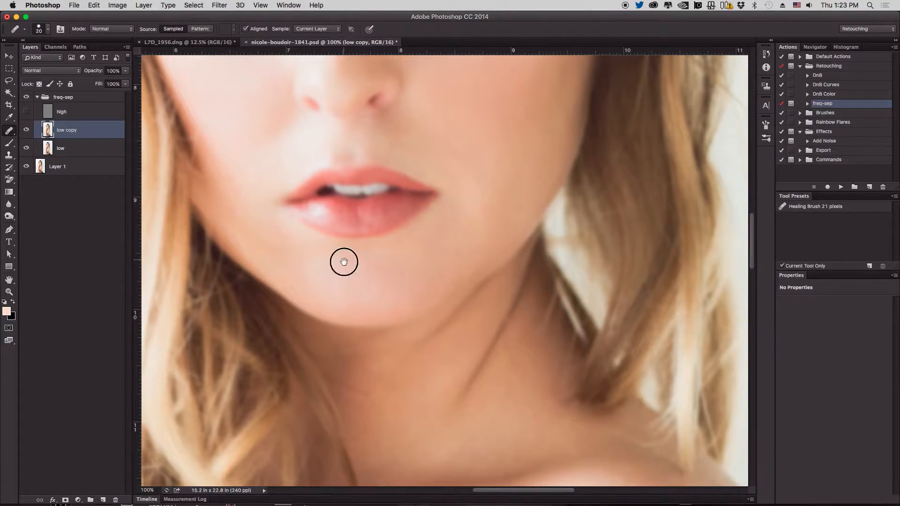
pyautogui.moveTo(341, 261); pyautogui.dragTo(304, 115)
pyautogui.moveTo(328, 173); pyautogui.dragTo(267, 175)
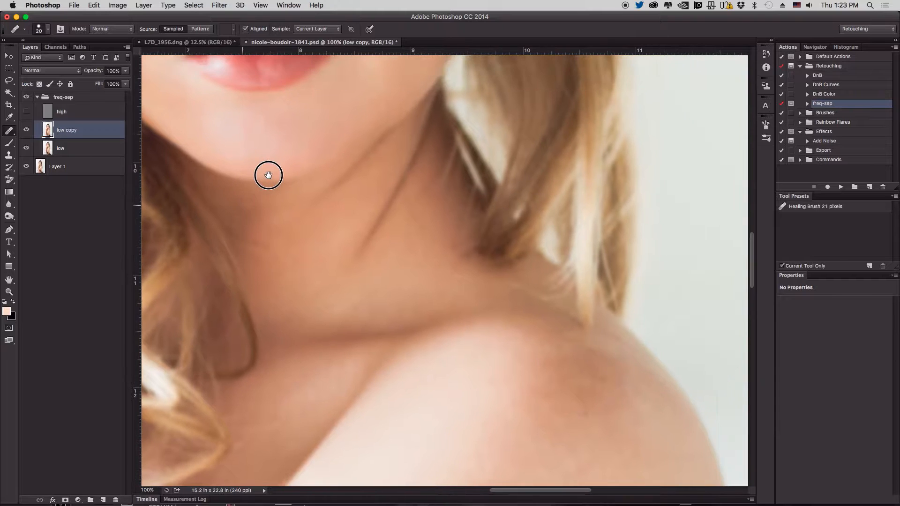
pyautogui.press('super+0')
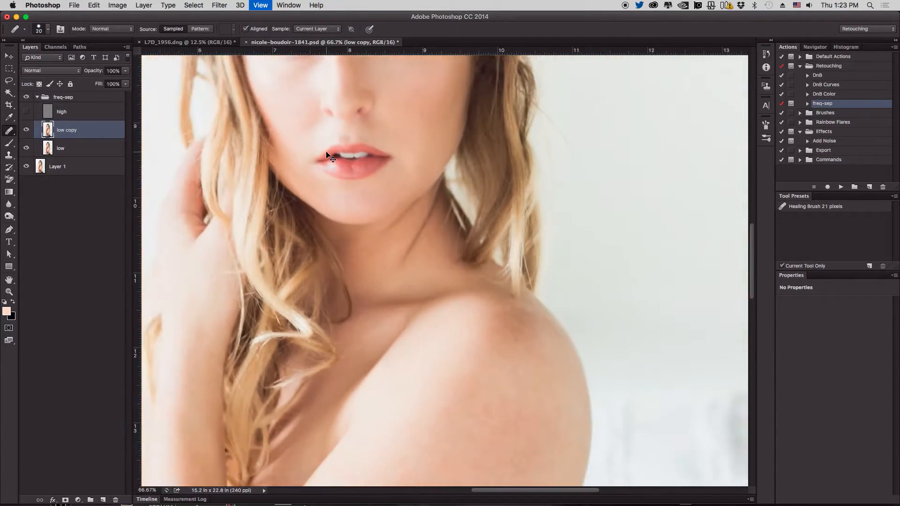
pyautogui.press('super+equal')
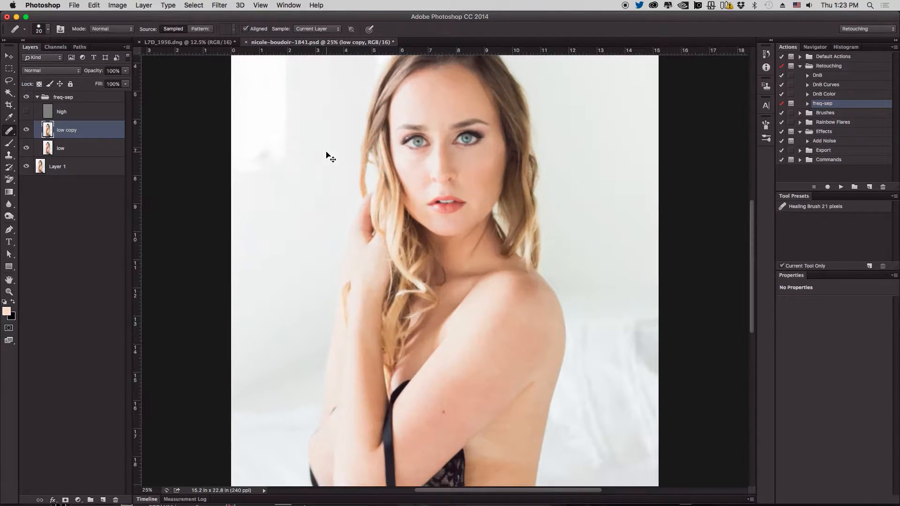
pyautogui.press('super+minus')
pyautogui.press('super+equal')
pyautogui.press('super+equal')
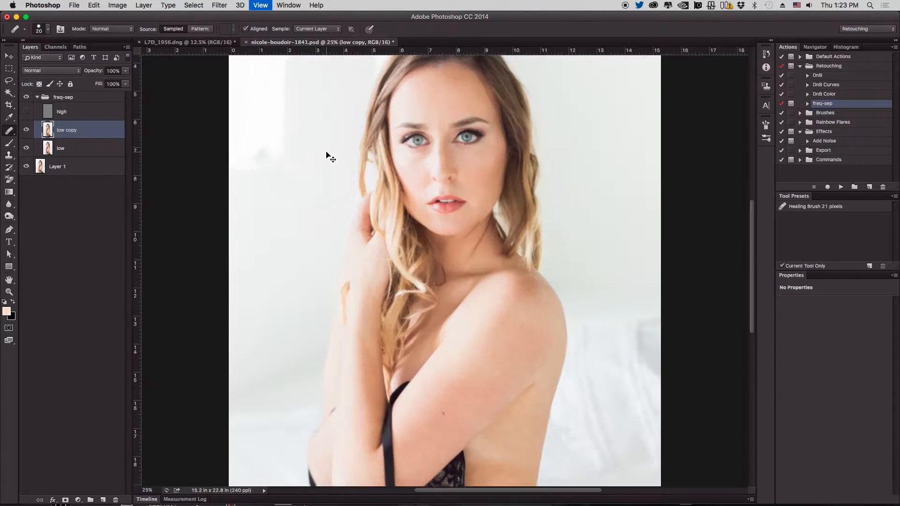
pyautogui.press('super+equal')
pyautogui.press('super+equal')
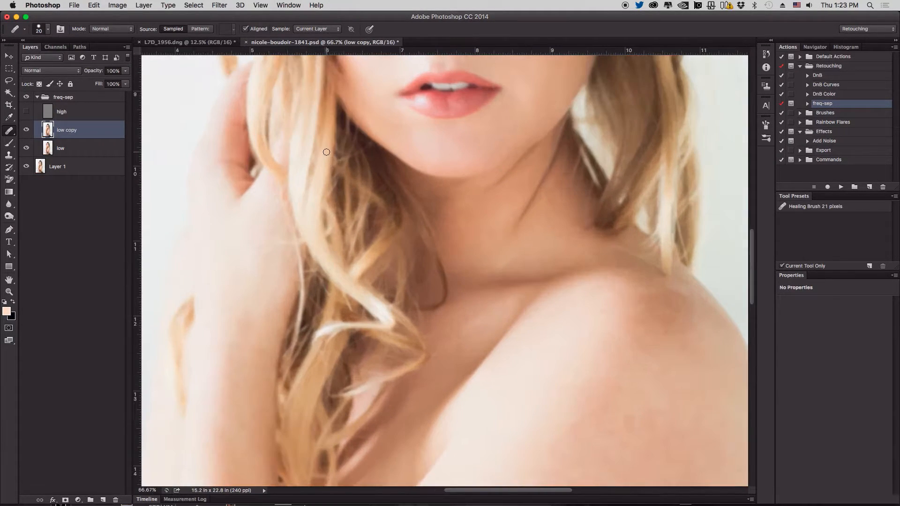
pyautogui.moveTo(485, 169); pyautogui.dragTo(352, 261)
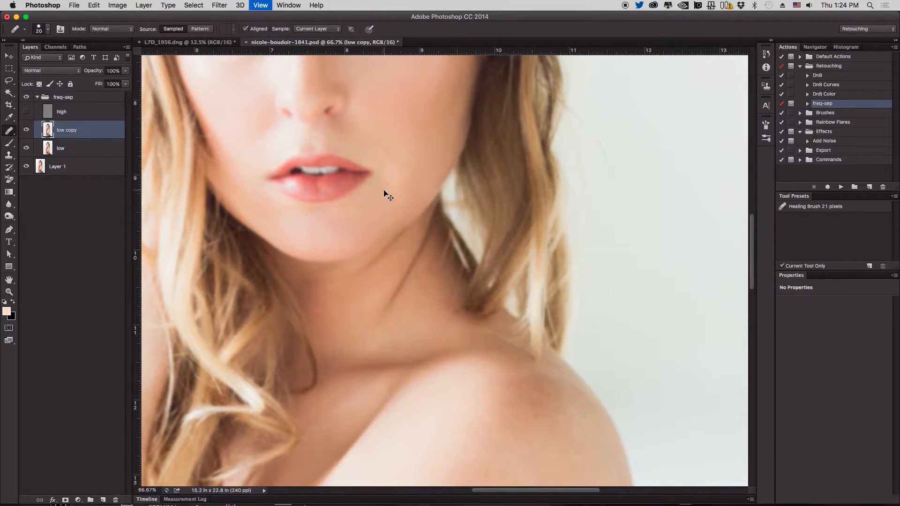
pyautogui.press('super+minus')
pyautogui.press('super+minus')
pyautogui.press('super+minus')
pyautogui.press('super+minus')
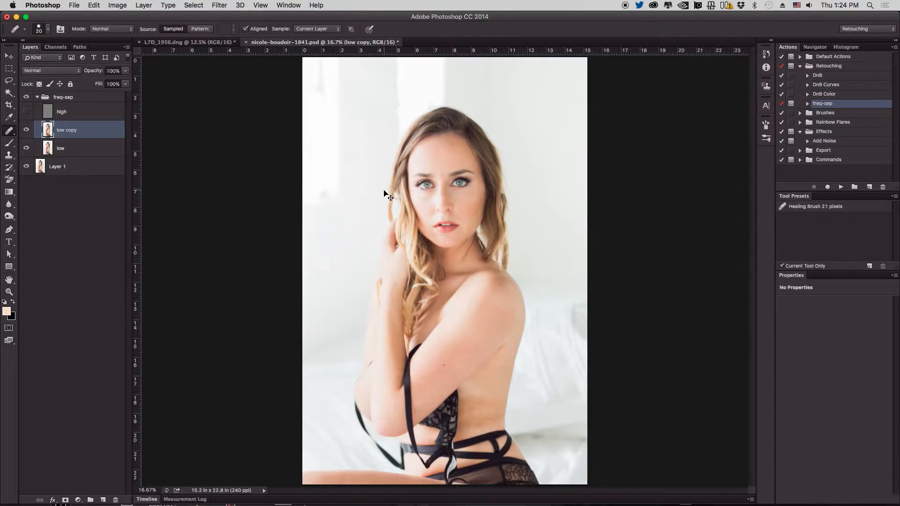
pyautogui.press('super+minus')
pyautogui.press('super+equal')
pyautogui.press('super+equal')
pyautogui.press('super+equal')
pyautogui.press('super+equal')
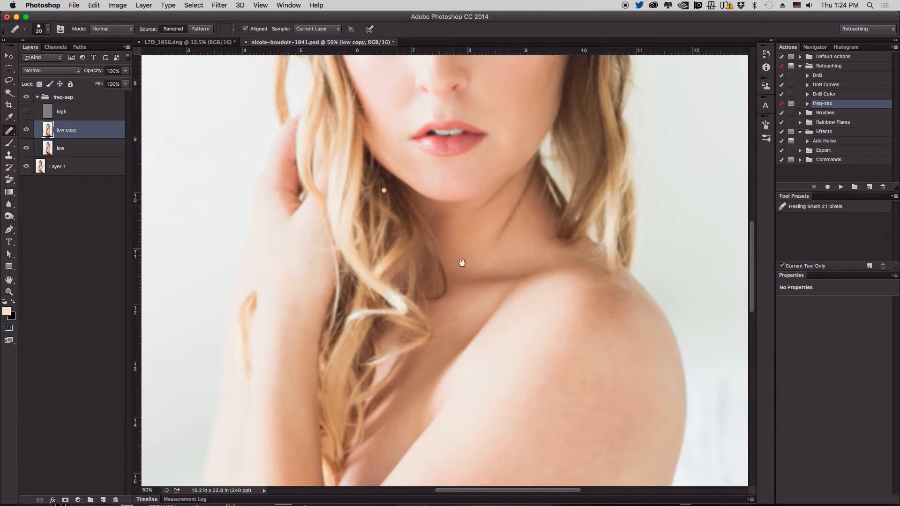
# Heal the patchy tones on the bare shoulder with strokes sampled from surrounding skin.
pyautogui.scroll(-5, 455, 254)
pyautogui.hscroll(4, 455, 254)
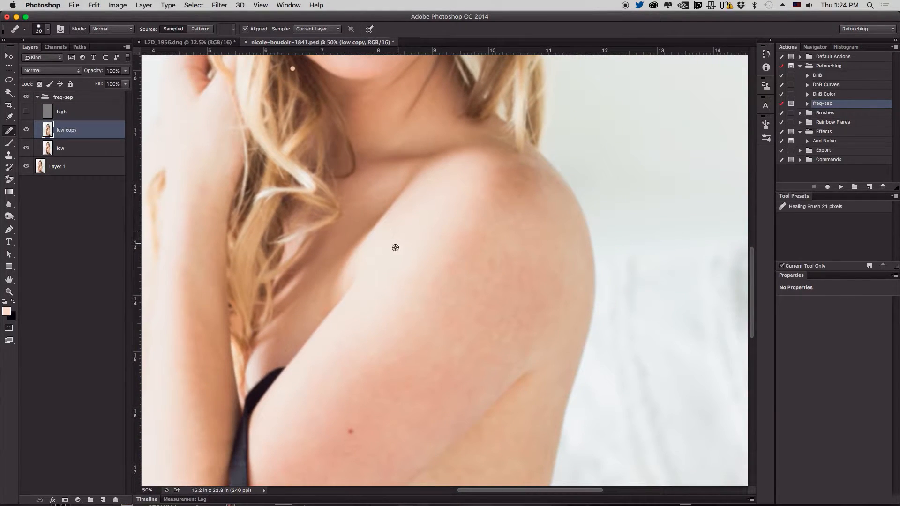
pyautogui.moveTo(329, 287); pyautogui.dragTo(342, 266)
pyautogui.moveTo(465, 183); pyautogui.dragTo(400, 172)
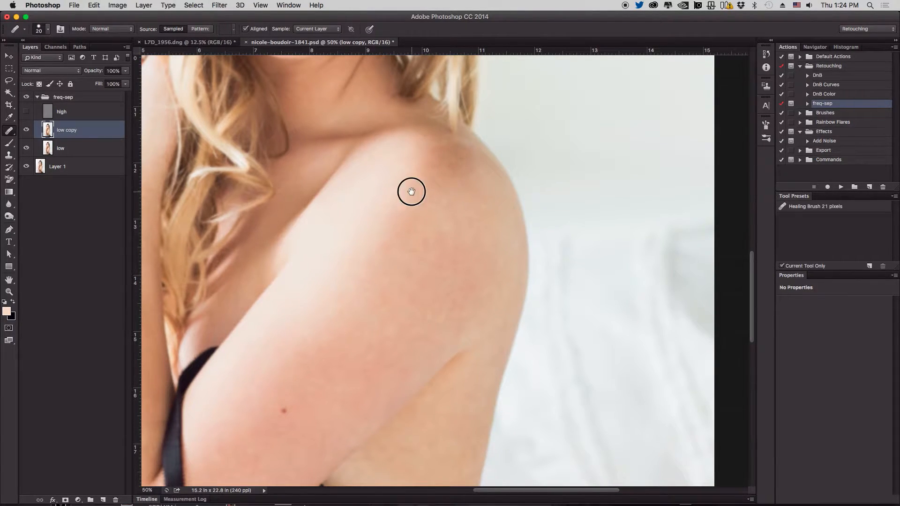
pyautogui.moveTo(419, 200); pyautogui.dragTo(421, 244)
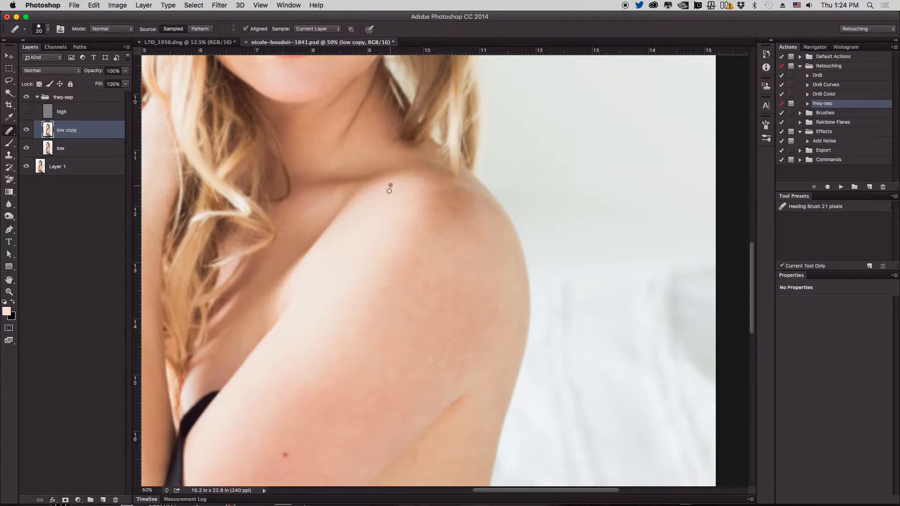
pyautogui.keyDown('alt'); pyautogui.click(467, 221); pyautogui.keyUp('alt')
pyautogui.moveTo(450, 213); pyautogui.dragTo(453, 224)
pyautogui.keyDown('alt'); pyautogui.click(477, 247); pyautogui.keyUp('alt')
pyautogui.moveTo(445, 263)
pyautogui.mouseDown()
pyautogui.moveTo(436, 283)
pyautogui.moveTo(455, 262)
pyautogui.moveTo(423, 287)
pyautogui.moveTo(442, 323)
pyautogui.moveTo(440, 289)
pyautogui.mouseUp()
pyautogui.keyDown('alt'); pyautogui.click(430, 345); pyautogui.keyUp('alt')
pyautogui.keyDown('alt'); pyautogui.click(469, 329); pyautogui.keyUp('alt')
pyautogui.keyDown('alt'); pyautogui.click(490, 278); pyautogui.keyUp('alt')
pyautogui.moveTo(495, 308); pyautogui.dragTo(496, 328)
# Even out the blotchy tones on the upper arm below the shoulder using repeatedly sampled healing strokes.
pyautogui.scroll(-5, 448, 305)
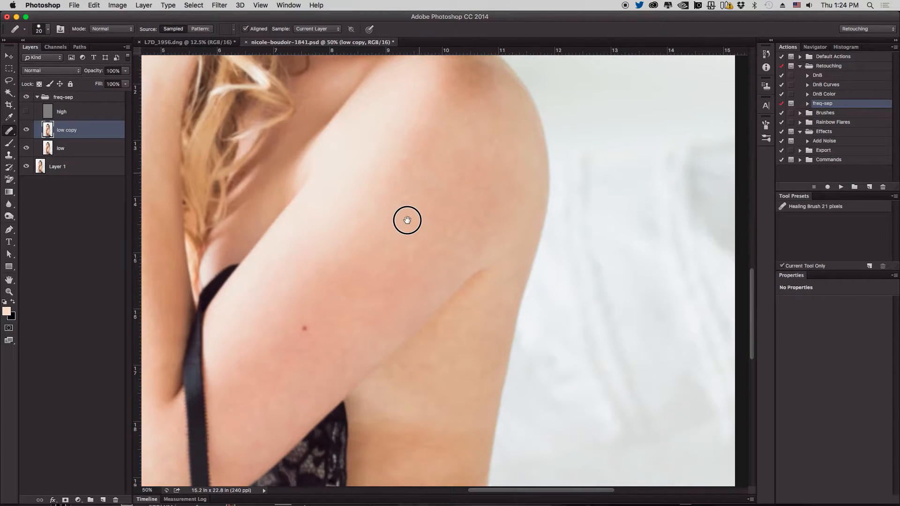
pyautogui.click(459, 210)
pyautogui.keyDown('alt'); pyautogui.click(452, 232); pyautogui.keyUp('alt')
pyautogui.keyDown('alt'); pyautogui.click(473, 206); pyautogui.keyUp('alt')
pyautogui.click(454, 214)
pyautogui.keyDown('alt'); pyautogui.click(444, 268); pyautogui.keyUp('alt')
pyautogui.keyDown('alt'); pyautogui.click(471, 249); pyautogui.keyUp('alt')
pyautogui.moveTo(443, 185); pyautogui.dragTo(454, 195)
pyautogui.keyDown('alt'); pyautogui.click(472, 247); pyautogui.keyUp('alt')
pyautogui.moveTo(369, 261); pyautogui.dragTo(426, 144)
# Heal the uneven tones along the raised forearm.
pyautogui.moveTo(385, 206); pyautogui.dragTo(478, 432)
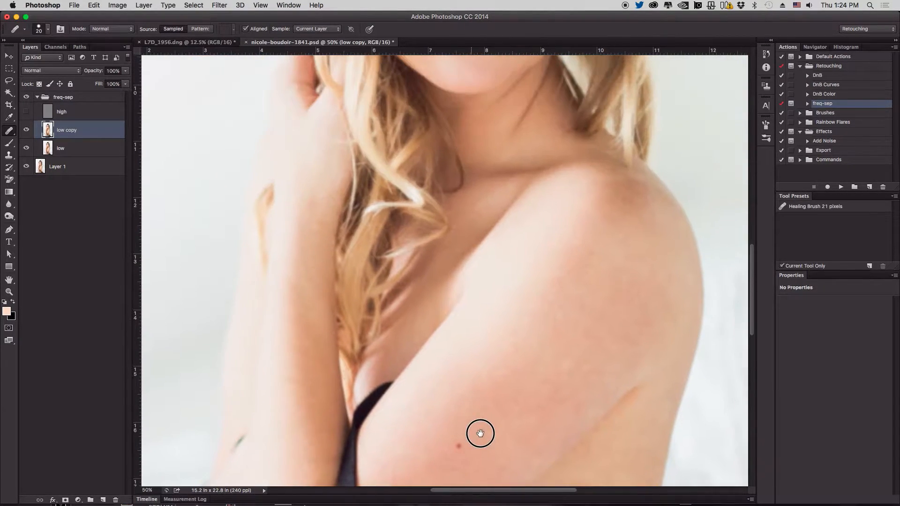
pyautogui.keyDown('alt'); pyautogui.click(306, 263); pyautogui.keyUp('alt')
pyautogui.moveTo(300, 282); pyautogui.dragTo(300, 305)
pyautogui.keyDown('alt'); pyautogui.click(320, 233); pyautogui.keyUp('alt')
pyautogui.moveTo(319, 233)
pyautogui.mouseDown()
pyautogui.moveTo(315, 256)
pyautogui.moveTo(312, 119)
pyautogui.mouseUp()
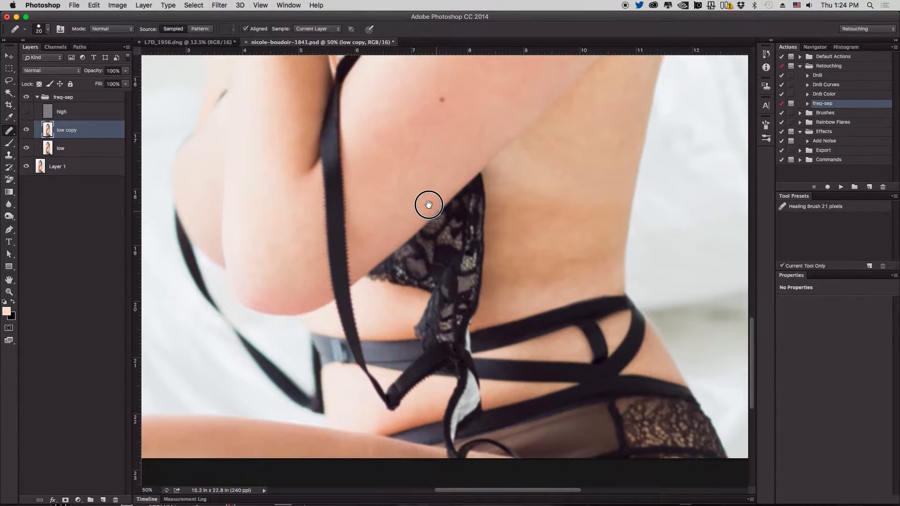
# Return to the face, show the high layer again and make it the active layer.
pyautogui.moveTo(428, 204); pyautogui.dragTo(509, 294)
pyautogui.moveTo(432, 324); pyautogui.dragTo(520, 406)
pyautogui.moveTo(432, 262); pyautogui.dragTo(456, 378)
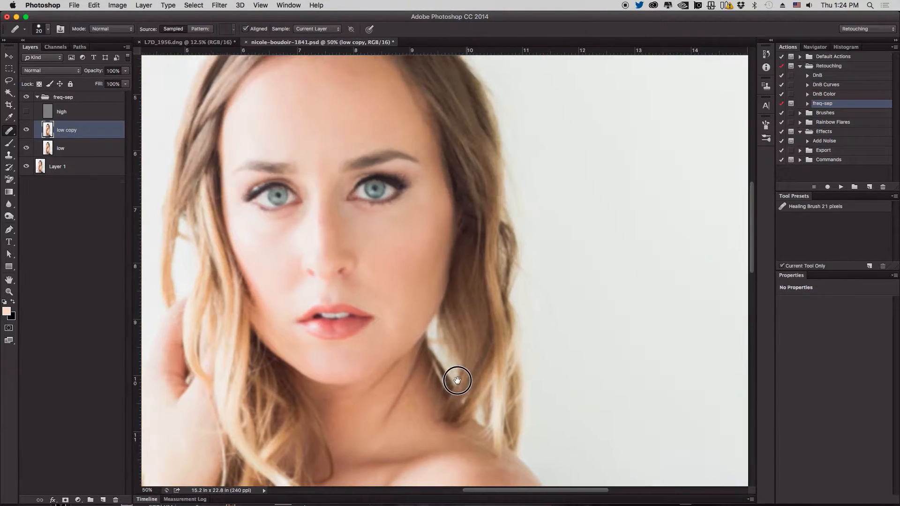
pyautogui.click(26, 111)
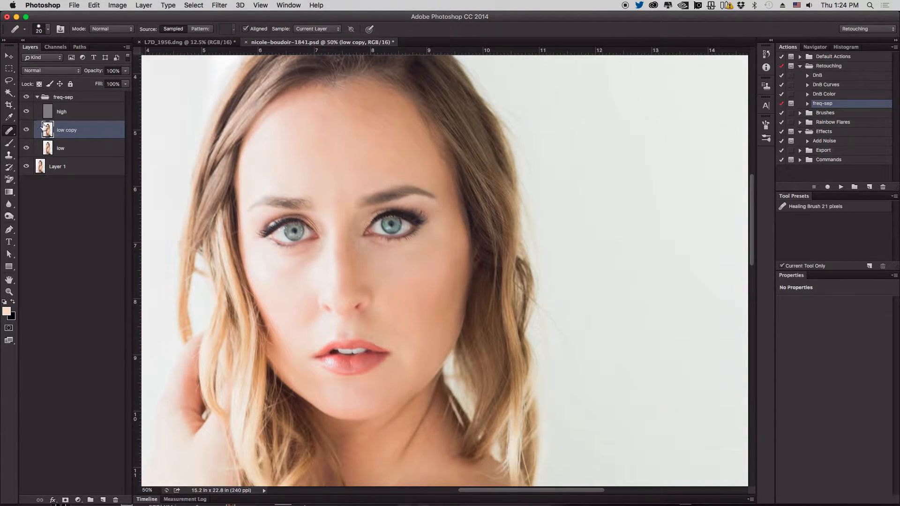
pyautogui.click(47, 113)
# On the high layer, heal the fine texture under the model's left eye from its inner corner outward, using nearby sampled skin.
pyautogui.press('super+plus')
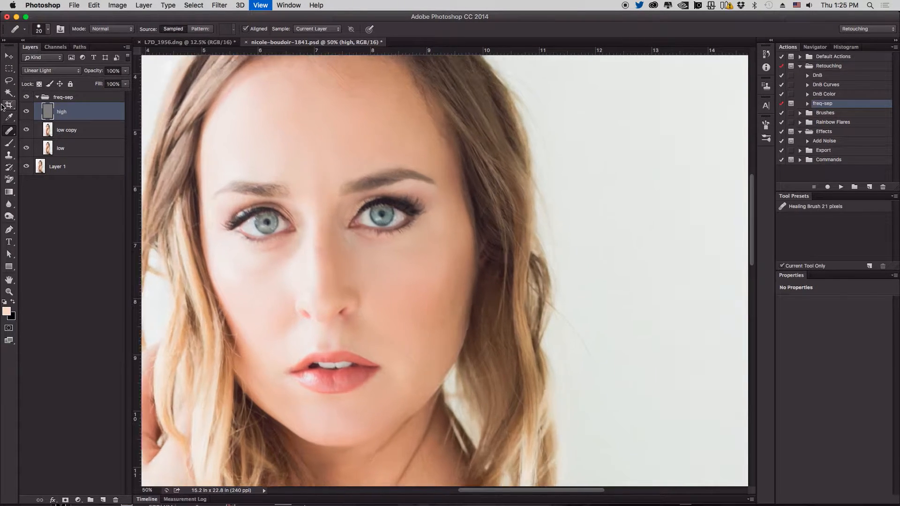
pyautogui.moveTo(343, 287); pyautogui.dragTo(426, 294)
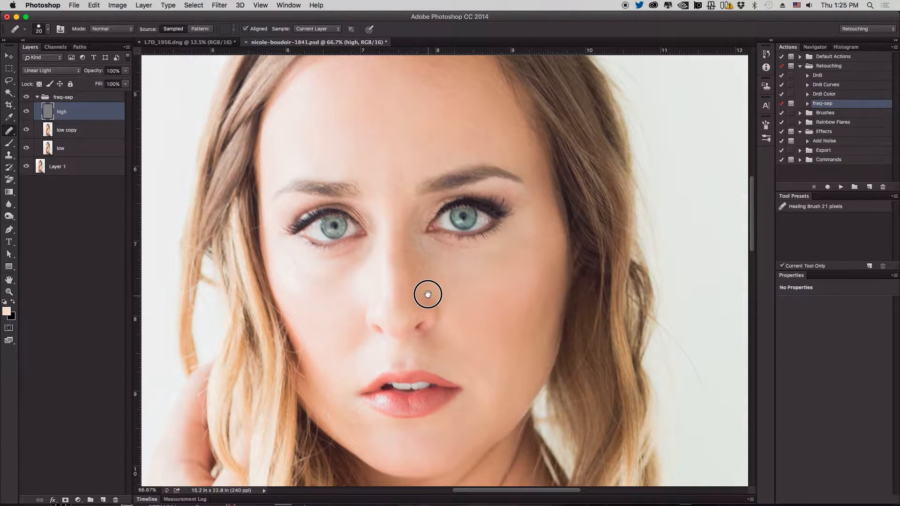
pyautogui.keyDown('alt'); pyautogui.click(444, 270); pyautogui.keyUp('alt')
pyautogui.moveTo(439, 256); pyautogui.dragTo(420, 240)
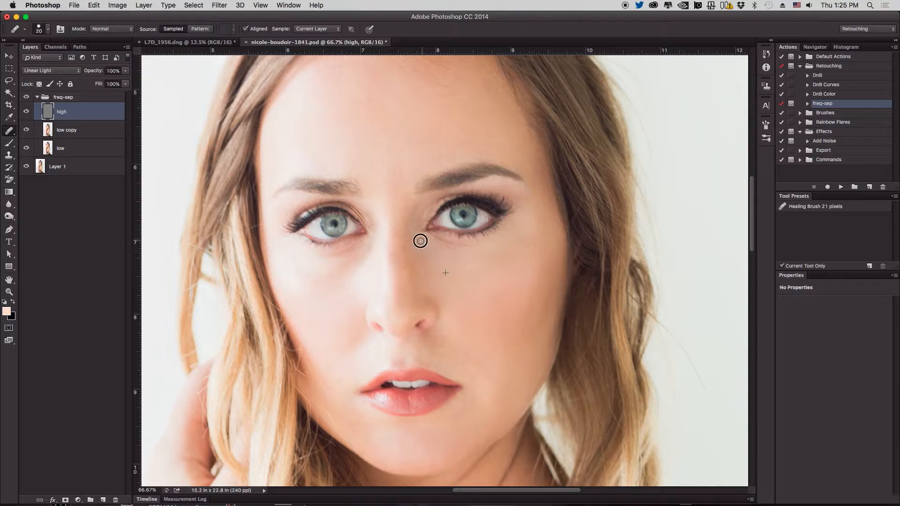
pyautogui.keyDown('alt'); pyautogui.click(503, 275); pyautogui.keyUp('alt')
pyautogui.click(495, 257)
pyautogui.keyDown('alt'); pyautogui.click(493, 276); pyautogui.keyUp('alt')
pyautogui.click(488, 254)
# Smooth the texture below the outer corner of the model's left eye with samples taken from the cheek beneath.
pyautogui.keyDown('alt'); pyautogui.click(523, 288); pyautogui.keyUp('alt')
pyautogui.click(518, 259)
pyautogui.keyDown('alt'); pyautogui.click(528, 287); pyautogui.keyUp('alt')
pyautogui.click(532, 249)
pyautogui.keyDown('alt'); pyautogui.click(528, 299); pyautogui.keyUp('alt')
pyautogui.click(545, 249)
pyautogui.keyDown('alt'); pyautogui.click(525, 270); pyautogui.keyUp('alt')
pyautogui.click(514, 247)
pyautogui.click(517, 257)
# Heal the skin texture on the model's left cheek beside the nose.
pyautogui.keyDown('alt'); pyautogui.click(474, 271); pyautogui.keyUp('alt')
pyautogui.click(448, 278)
pyautogui.keyDown('alt'); pyautogui.click(485, 271); pyautogui.keyUp('alt')
pyautogui.moveTo(439, 294); pyautogui.dragTo(474, 287)
# Clean up small texture flaws along the nose bridge and its side toward the model's left eye.
pyautogui.keyDown('alt'); pyautogui.click(400, 285); pyautogui.keyUp('alt')
pyautogui.click(395, 263)
pyautogui.keyDown('alt'); pyautogui.click(401, 284); pyautogui.keyUp('alt')
pyautogui.click(402, 272)
pyautogui.click(401, 253)
pyautogui.keyDown('alt'); pyautogui.click(429, 265); pyautogui.keyUp('alt')
pyautogui.click(410, 257)
pyautogui.keyDown('alt'); pyautogui.click(435, 267); pyautogui.keyUp('alt')
pyautogui.moveTo(416, 246); pyautogui.dragTo(423, 250)
# Heal the rough texture on the upper cheek below the model's right eye.
pyautogui.keyDown('alt'); pyautogui.click(356, 265); pyautogui.keyUp('alt')
pyautogui.click(348, 279)
pyautogui.keyDown('alt'); pyautogui.click(326, 281); pyautogui.keyUp('alt')
pyautogui.click(317, 289)
pyautogui.keyDown('alt'); pyautogui.click(311, 272); pyautogui.keyUp('alt')
pyautogui.click(318, 287)
pyautogui.keyDown('alt'); pyautogui.click(340, 284); pyautogui.keyUp('alt')
pyautogui.click(337, 302)
pyautogui.keyDown('alt'); pyautogui.click(291, 275); pyautogui.keyUp('alt')
# Work closer on the model's right under-eye area and heal its fine lines with samples from the cheek.
pyautogui.scroll(1, 340, 174)
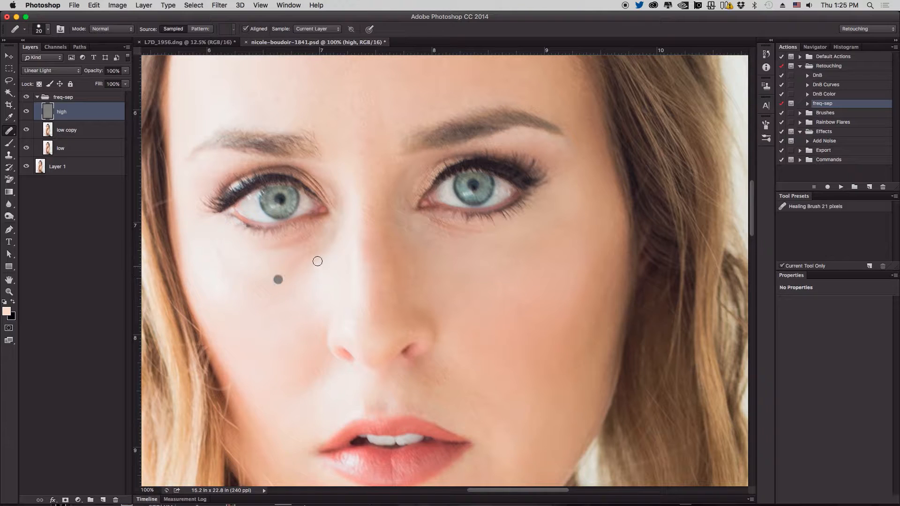
pyautogui.moveTo(259, 304); pyautogui.dragTo(337, 345)
pyautogui.keyDown('alt'); pyautogui.click(319, 357); pyautogui.keyUp('alt')
pyautogui.click(319, 328)
pyautogui.keyDown('alt'); pyautogui.click(322, 355); pyautogui.keyUp('alt')
pyautogui.click(328, 322)
pyautogui.click(350, 324)
pyautogui.click(339, 330)
pyautogui.click(356, 333)
pyautogui.click(365, 334)
pyautogui.keyDown('alt'); pyautogui.click(336, 351); pyautogui.keyUp('alt')
# Heal the remaining texture below the model's right eye, from the outer edge in toward the nose.
pyautogui.keyDown('alt'); pyautogui.click(319, 333); pyautogui.keyUp('alt')
pyautogui.click(302, 306)
pyautogui.click(287, 291)
pyautogui.keyDown('alt'); pyautogui.click(306, 318); pyautogui.keyUp('alt')
pyautogui.click(295, 296)
pyautogui.keyDown('alt'); pyautogui.click(316, 331); pyautogui.keyUp('alt')
pyautogui.click(351, 320)
pyautogui.click(340, 317)
pyautogui.click(359, 321)
pyautogui.keyDown('alt'); pyautogui.click(348, 351); pyautogui.keyUp('alt')
pyautogui.click(380, 321)
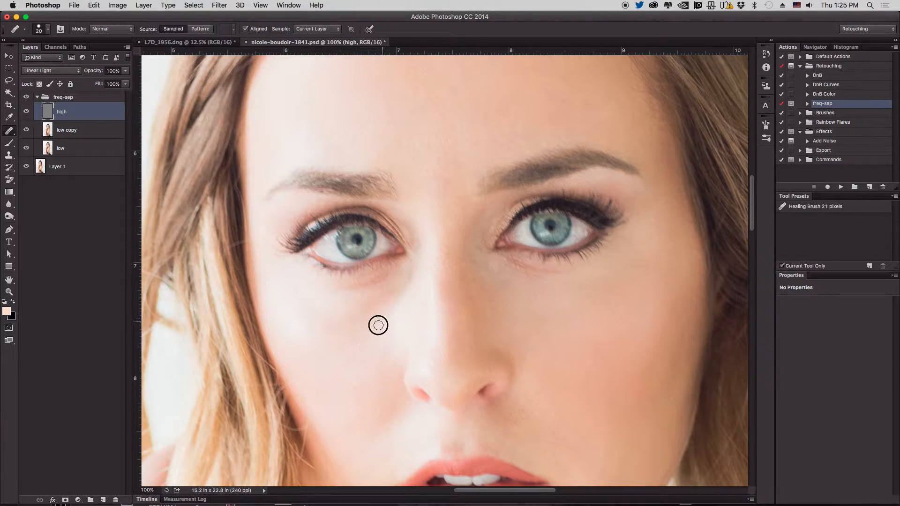
# Heal away the fine stray hairs crossing the forehead below the hairline, sampling clean forehead skin.
pyautogui.scroll(8, 403, 256)
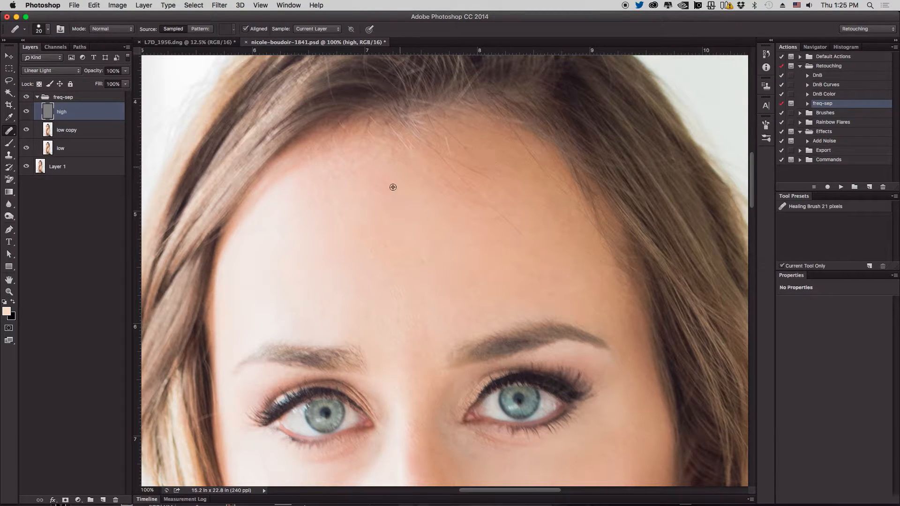
pyautogui.keyDown('alt'); pyautogui.click(469, 217); pyautogui.keyUp('alt')
pyautogui.click(441, 191)
pyautogui.moveTo(442, 191)
pyautogui.mouseDown()
pyautogui.moveTo(454, 176)
pyautogui.moveTo(470, 185)
pyautogui.moveTo(532, 251)
pyautogui.mouseUp()
pyautogui.click(486, 175)
# Heal the texture along the hairline on the model's right side of the forehead.
pyautogui.keyDown('alt'); pyautogui.click(369, 188); pyautogui.keyUp('alt')
pyautogui.moveTo(337, 150)
pyautogui.mouseDown()
pyautogui.moveTo(312, 162)
pyautogui.moveTo(354, 209)
pyautogui.moveTo(342, 181)
pyautogui.moveTo(320, 211)
pyautogui.mouseUp()
pyautogui.keyDown('alt'); pyautogui.click(352, 170); pyautogui.keyUp('alt')
pyautogui.click(315, 161)
pyautogui.keyDown('alt'); pyautogui.click(341, 183); pyautogui.keyUp('alt')
pyautogui.click(330, 175)
pyautogui.keyDown('alt'); pyautogui.click(357, 209); pyautogui.keyUp('alt')
pyautogui.keyDown('alt'); pyautogui.click(341, 182); pyautogui.keyUp('alt')
pyautogui.keyDown('alt'); pyautogui.click(294, 212); pyautogui.keyUp('alt')
pyautogui.keyDown('alt'); pyautogui.click(315, 197); pyautogui.keyUp('alt')
# Touch up the texture beneath the model's left eye and beside the left corner of her mouth.
pyautogui.moveTo(494, 363); pyautogui.dragTo(450, 171)
pyautogui.moveTo(480, 338)
pyautogui.mouseDown()
pyautogui.moveTo(483, 311)
pyautogui.moveTo(479, 319)
pyautogui.mouseUp()
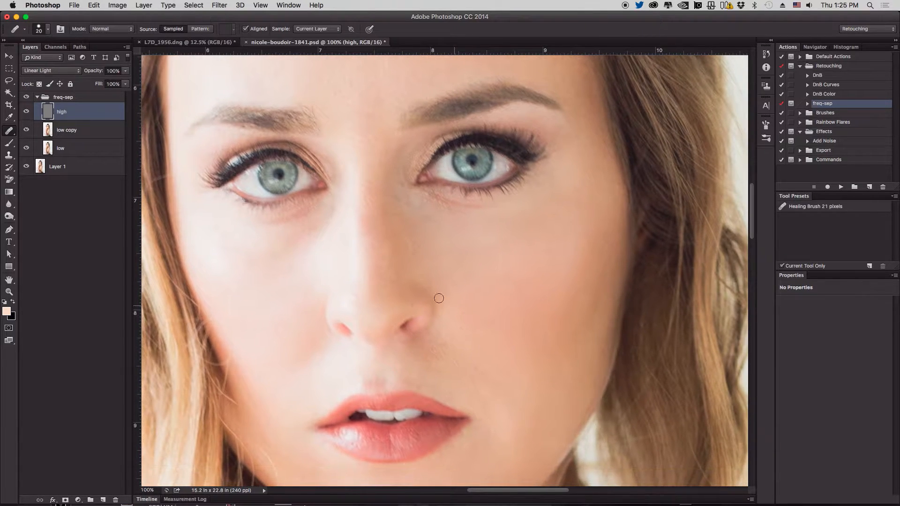
pyautogui.moveTo(435, 200); pyautogui.dragTo(460, 206)
pyautogui.keyDown('alt'); pyautogui.click(479, 220); pyautogui.keyUp('alt')
pyautogui.click(469, 207)
pyautogui.moveTo(527, 298); pyautogui.dragTo(500, 161)
pyautogui.keyDown('alt'); pyautogui.click(486, 191); pyautogui.keyUp('alt')
pyautogui.moveTo(456, 214); pyautogui.dragTo(464, 226)
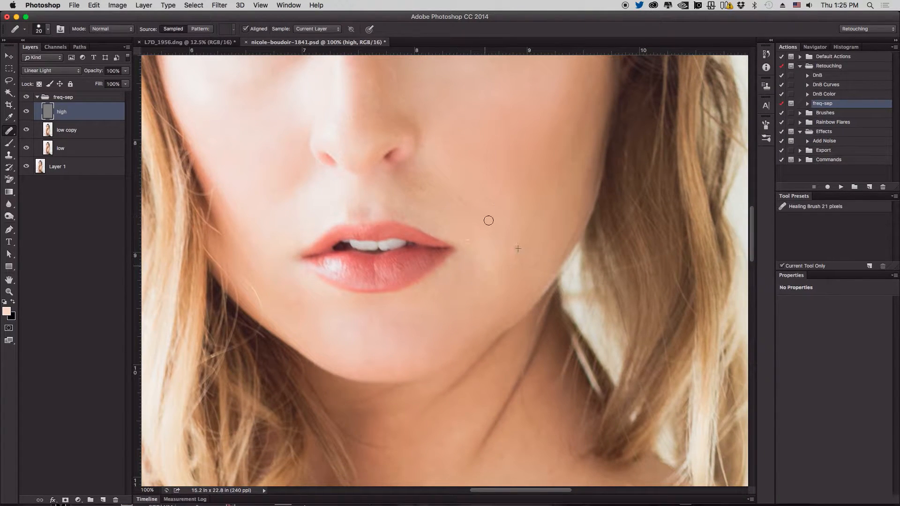
# Refine the creases under the inner half of the model's left eye with repeated healing strokes.
pyautogui.scroll(6, 492, 253)
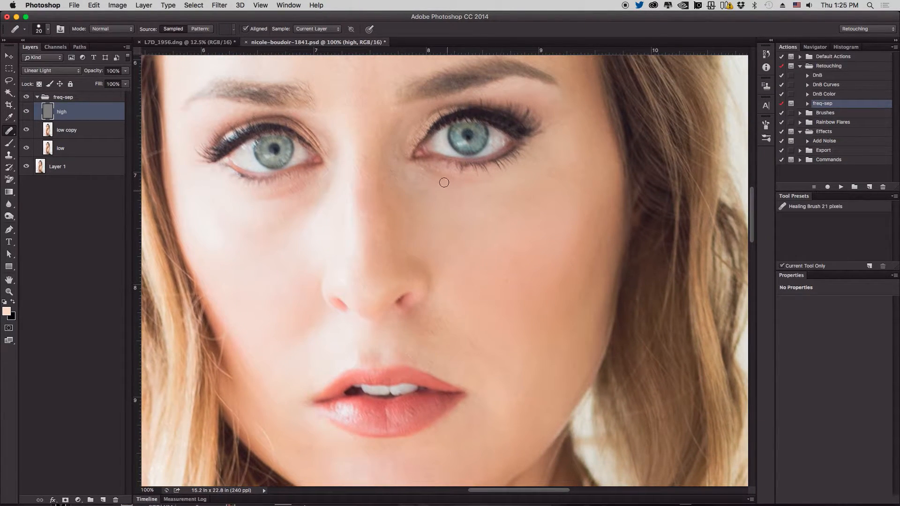
pyautogui.moveTo(432, 167); pyautogui.dragTo(482, 184)
pyautogui.moveTo(427, 176)
pyautogui.mouseDown()
pyautogui.moveTo(473, 195)
pyautogui.moveTo(433, 181)
pyautogui.moveTo(456, 214)
pyautogui.moveTo(469, 205)
pyautogui.moveTo(453, 229)
pyautogui.mouseUp()
pyautogui.moveTo(429, 197); pyautogui.dragTo(432, 212)
pyautogui.keyDown('alt'); pyautogui.click(429, 203); pyautogui.keyUp('alt')
pyautogui.moveTo(421, 173); pyautogui.dragTo(420, 169)
pyautogui.keyDown('alt'); pyautogui.click(446, 210); pyautogui.keyUp('alt')
pyautogui.keyDown('alt'); pyautogui.click(434, 197); pyautogui.keyUp('alt')
pyautogui.keyDown('alt'); pyautogui.click(429, 191); pyautogui.keyUp('alt')
pyautogui.click(460, 209)
# Heal the remaining texture flaws from the model's left under-eye area down onto the cheek.
pyautogui.moveTo(491, 233); pyautogui.dragTo(459, 263)
pyautogui.click(435, 178)
pyautogui.click(427, 174)
pyautogui.click(444, 193)
pyautogui.click(460, 260)
pyautogui.moveTo(458, 257); pyautogui.dragTo(446, 257)
pyautogui.click(447, 272)
# Heal the small texture marks on the model's left cheek above and beside the corner of the mouth.
pyautogui.moveTo(478, 363)
pyautogui.mouseDown()
pyautogui.moveTo(472, 217)
pyautogui.moveTo(459, 358)
pyautogui.mouseUp()
pyautogui.click(459, 363)
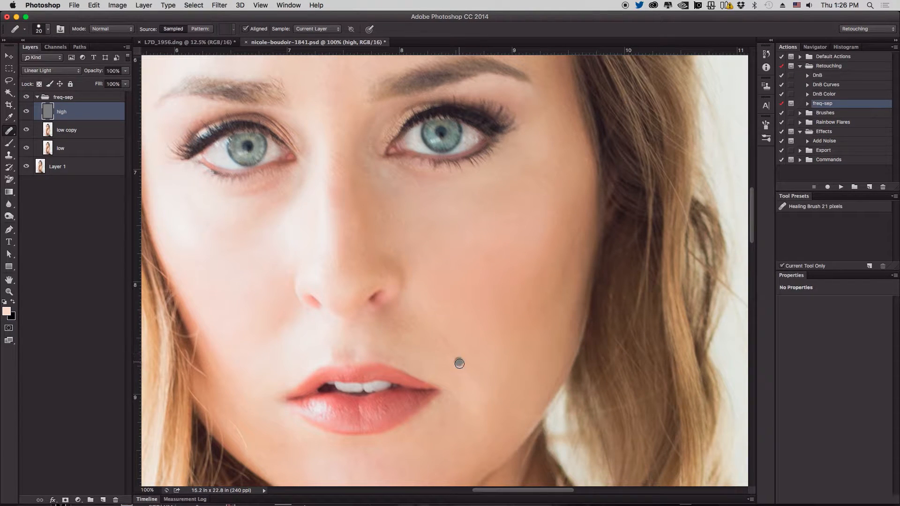
pyautogui.click(455, 353)
pyautogui.click(458, 330)
pyautogui.click(447, 252)
pyautogui.click(468, 270)
pyautogui.click(467, 336)
pyautogui.moveTo(468, 341)
pyautogui.mouseDown()
pyautogui.moveTo(454, 227)
pyautogui.moveTo(476, 317)
pyautogui.mouseUp()
# Spot-heal isolated texture flaws on both cheeks and the side of the nose.
pyautogui.click(209, 200)
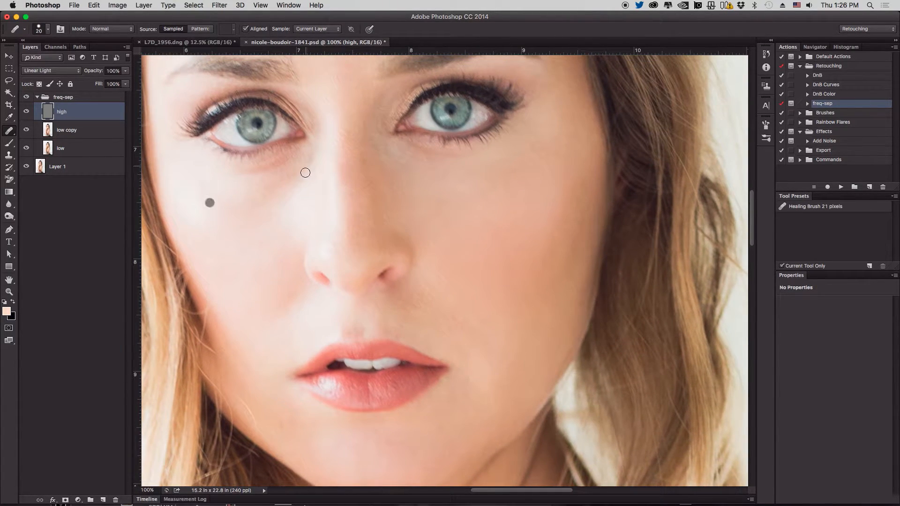
pyautogui.click(374, 229)
pyautogui.click(364, 241)
pyautogui.click(281, 212)
pyautogui.click(279, 164)
pyautogui.click(486, 234)
# Heal the stray hair along the jaw on the model's right side with samples from the chin skin.
pyautogui.scroll(-10, 444, 239)
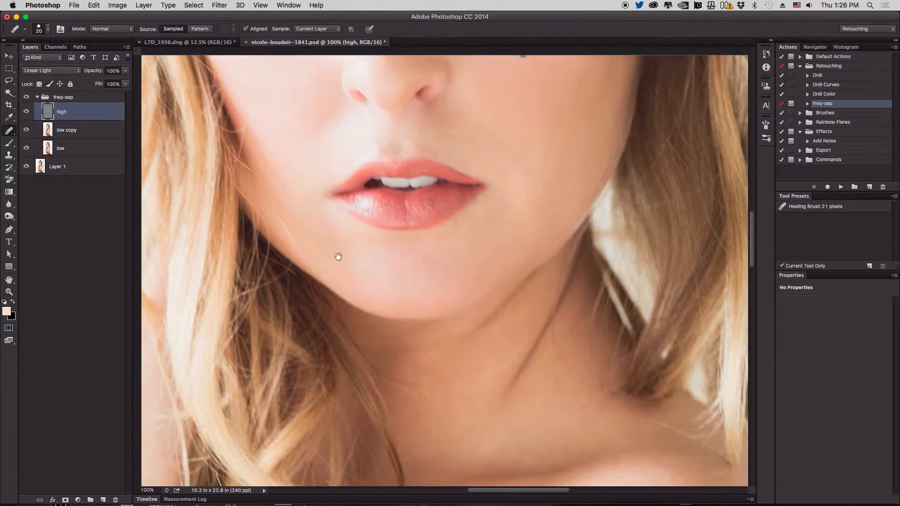
pyautogui.click(317, 233)
pyautogui.keyDown('alt'); pyautogui.click(322, 241); pyautogui.keyUp('alt')
pyautogui.click(306, 215)
pyautogui.keyDown('alt'); pyautogui.click(313, 243); pyautogui.keyUp('alt')
pyautogui.click(310, 214)
pyautogui.keyDown('alt'); pyautogui.click(332, 236); pyautogui.keyUp('alt')
# Heal a texture flaw at the base of the neck above the shoulder.
pyautogui.scroll(-9, 472, 272)
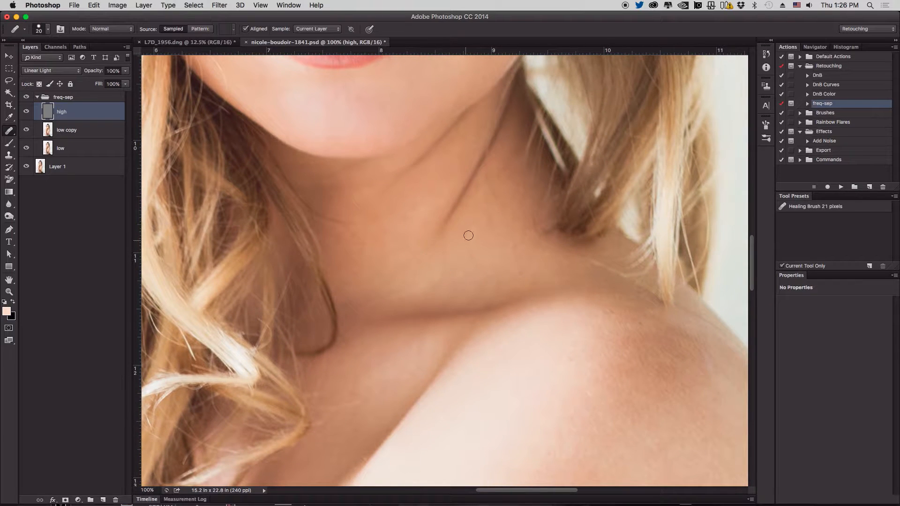
pyautogui.keyDown('alt'); pyautogui.click(510, 267); pyautogui.keyUp('alt')
pyautogui.click(502, 281)
# Move down to the bare side of the torso and heal the skin creases above the waistband.
pyautogui.hscroll(9, 555, 281)
pyautogui.scroll(-5, 556, 281)
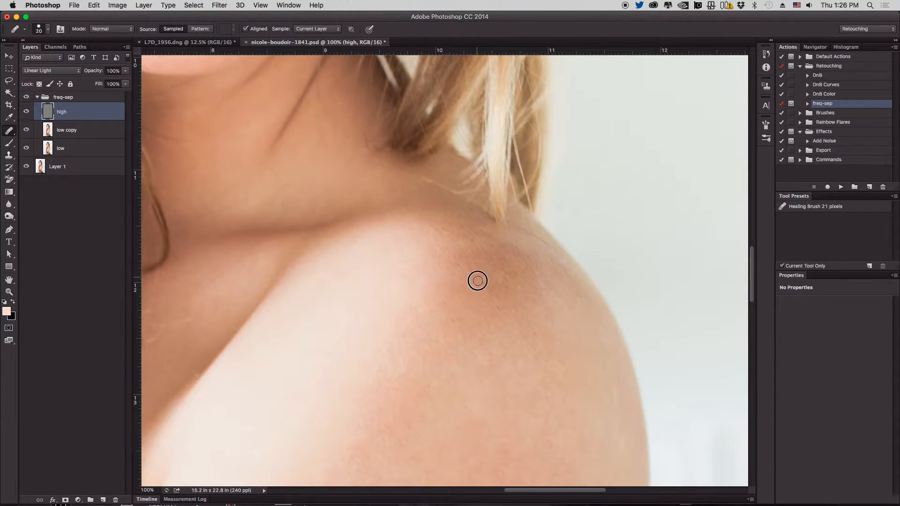
pyautogui.moveTo(504, 297); pyautogui.dragTo(507, 142)
pyautogui.press('super+minus')
pyautogui.press('super+minus')
pyautogui.press('super+minus')
pyautogui.press('super+minus')
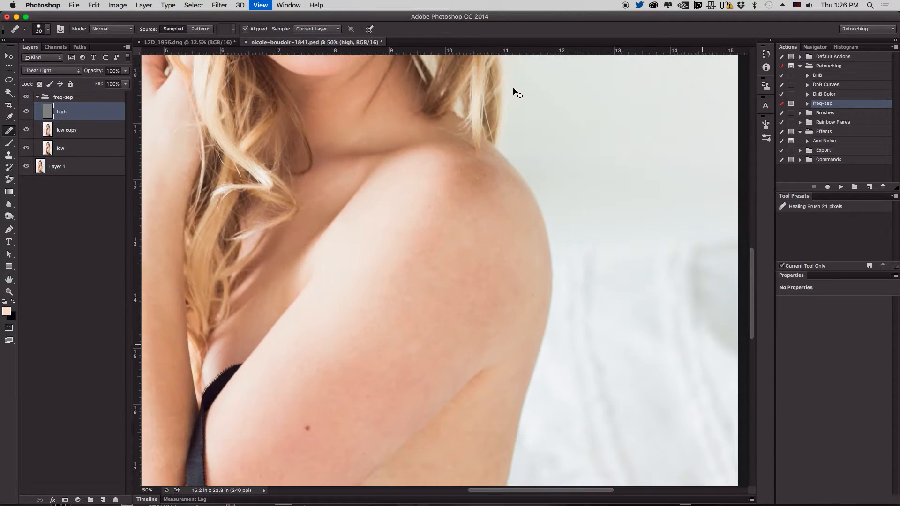
pyautogui.press('super+plus')
pyautogui.press('super+plus')
pyautogui.press('super+plus')
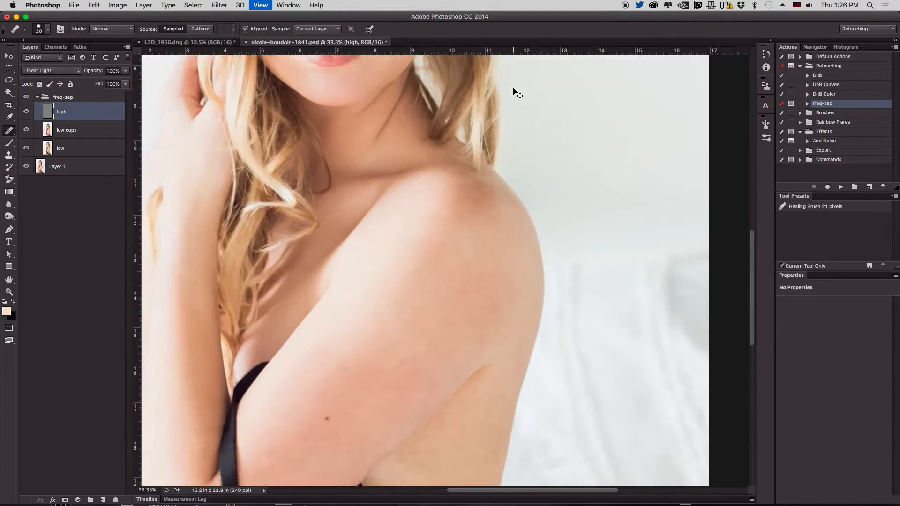
pyautogui.moveTo(386, 338); pyautogui.dragTo(403, 111)
pyautogui.moveTo(361, 273); pyautogui.dragTo(344, 181)
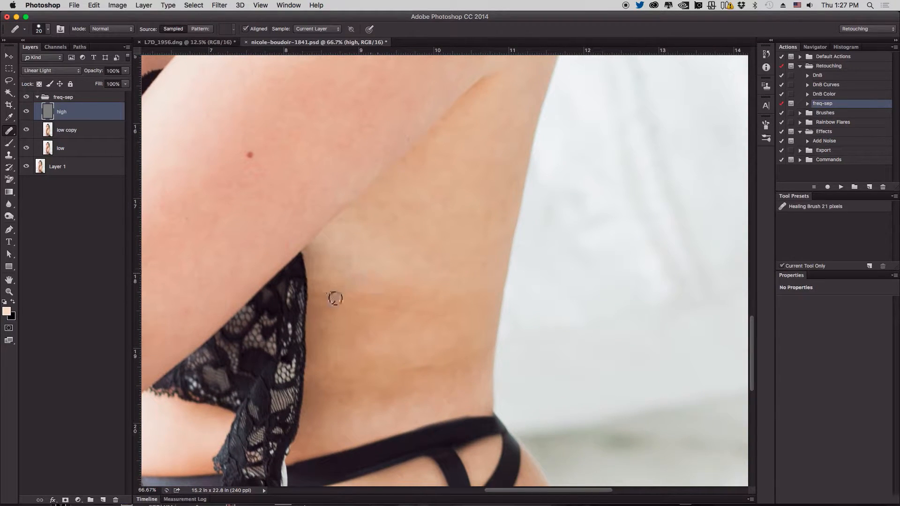
pyautogui.keyDown('alt'); pyautogui.click(447, 320); pyautogui.keyUp('alt')
pyautogui.click(411, 319)
pyautogui.keyDown('alt'); pyautogui.click(358, 399); pyautogui.keyUp('alt')
pyautogui.keyDown('alt'); pyautogui.click(401, 389); pyautogui.keyUp('alt')
pyautogui.click(363, 354)
pyautogui.keyDown('alt'); pyautogui.click(345, 385); pyautogui.keyUp('alt')
pyautogui.moveTo(362, 380)
pyautogui.mouseDown()
pyautogui.moveTo(397, 353)
pyautogui.moveTo(413, 364)
pyautogui.moveTo(406, 372)
pyautogui.moveTo(453, 363)
pyautogui.mouseUp()
# Sample clean skin to touch up the texture on the lower part of the arm near the elbow.
pyautogui.moveTo(346, 293); pyautogui.dragTo(483, 271)
pyautogui.keyDown('alt'); pyautogui.click(311, 158); pyautogui.keyUp('alt')
pyautogui.moveTo(296, 178)
pyautogui.mouseDown()
pyautogui.moveTo(323, 203)
pyautogui.moveTo(447, 233)
pyautogui.mouseUp()
pyautogui.keyDown('alt'); pyautogui.click(361, 203); pyautogui.keyUp('alt')
# Return to the upper arm and shoulder and make the low copy layer active.
pyautogui.scroll(-10, 434, 223)
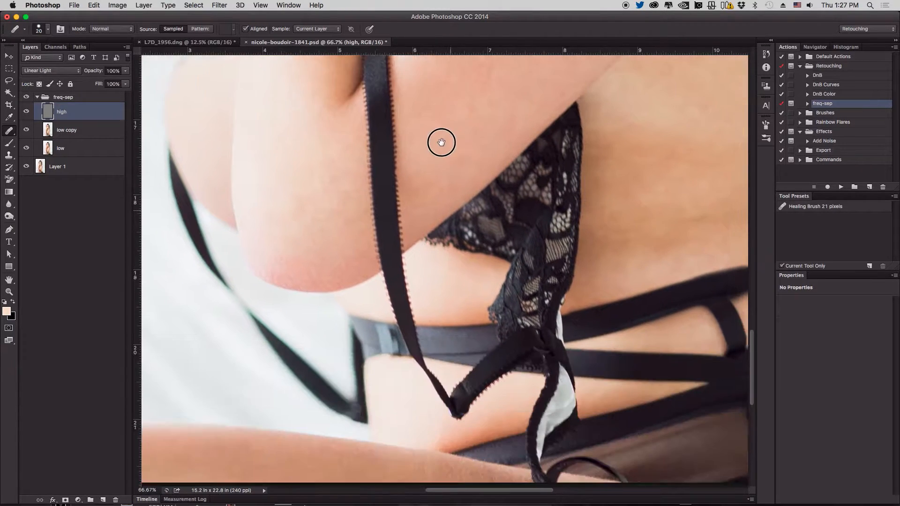
pyautogui.scroll(5, 500, 85)
pyautogui.hscroll(3, 500, 86)
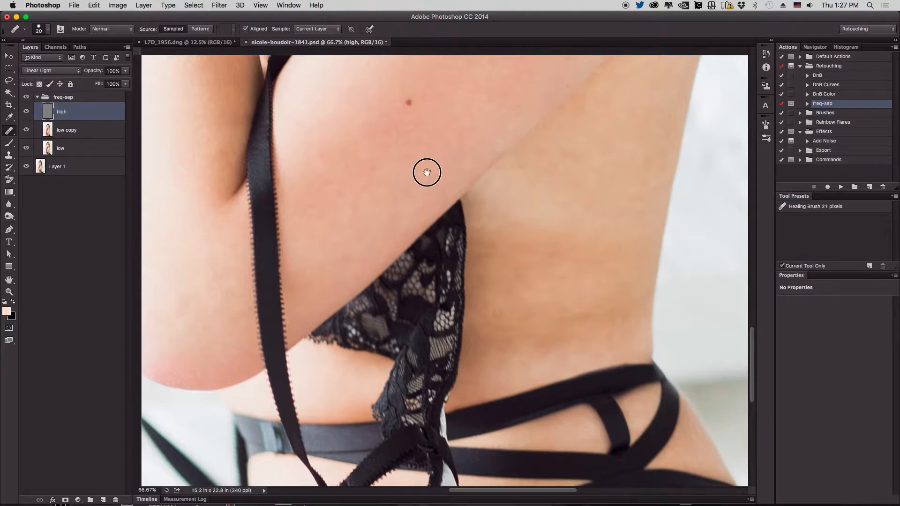
pyautogui.moveTo(427, 172); pyautogui.dragTo(364, 253)
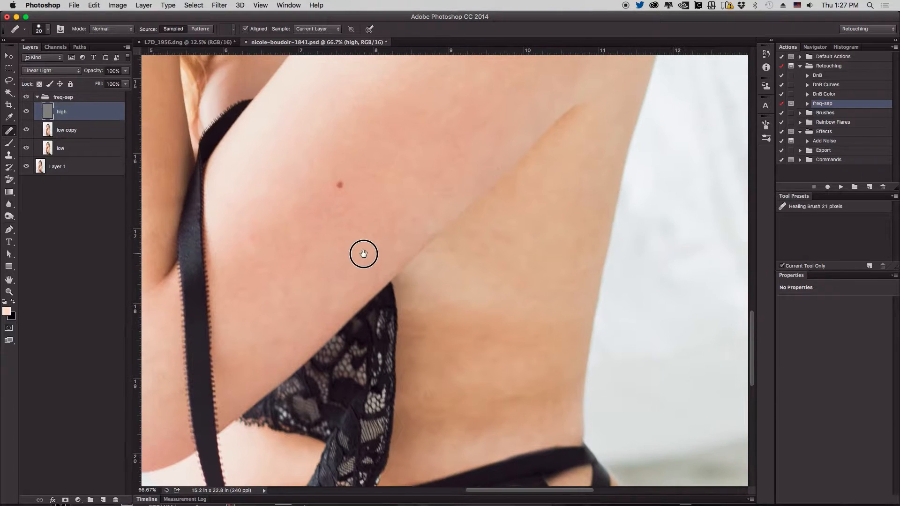
pyautogui.moveTo(402, 213); pyautogui.dragTo(373, 399)
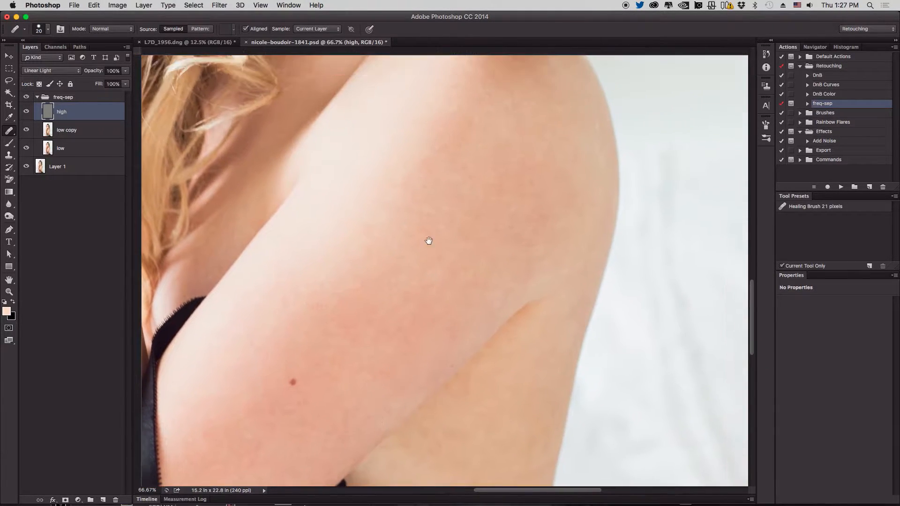
pyautogui.moveTo(426, 247); pyautogui.dragTo(395, 281)
pyautogui.click(94, 130)
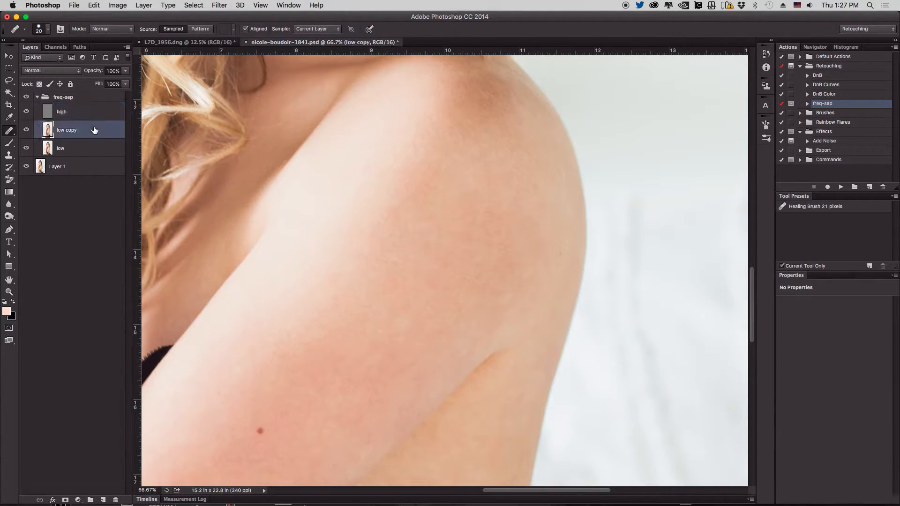
# Examine the skin tones from the shoulder down the upper arm to the side of the torso.
pyautogui.moveTo(391, 156); pyautogui.dragTo(416, 231)
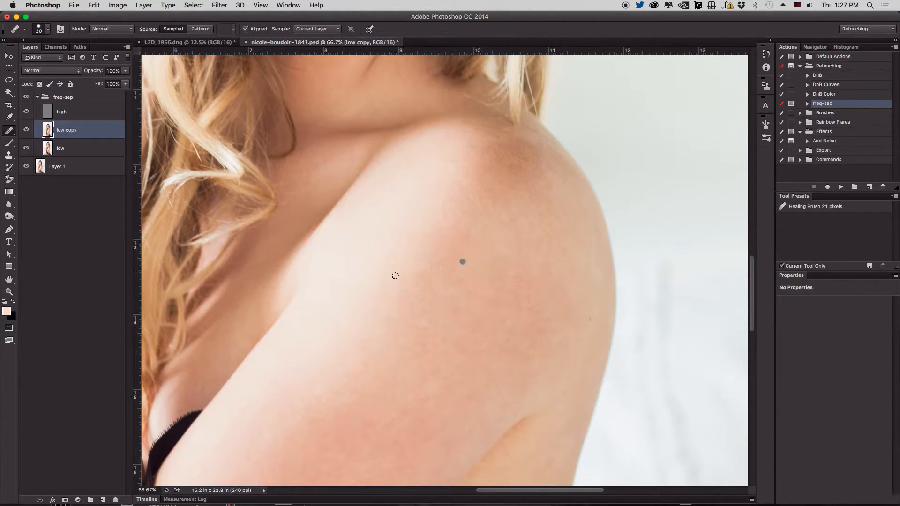
pyautogui.moveTo(400, 293); pyautogui.dragTo(410, 143)
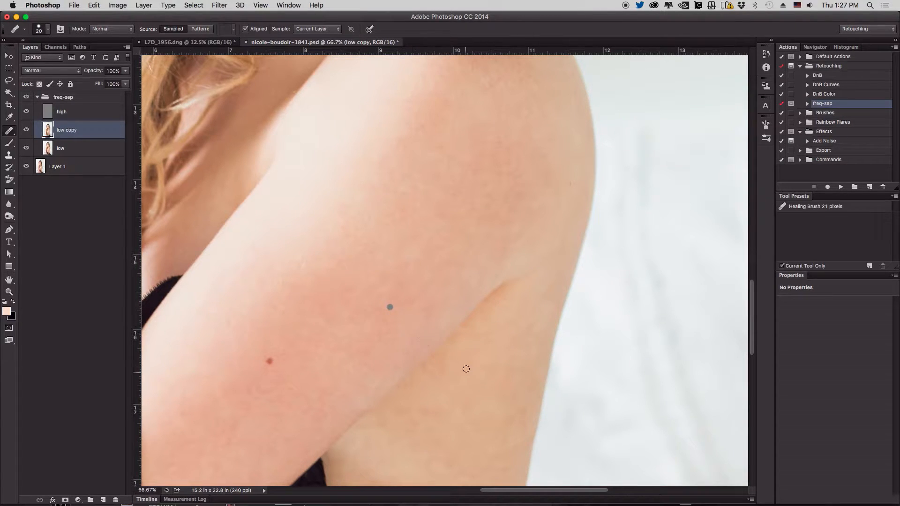
pyautogui.scroll(-5, 466, 370)
pyautogui.hscroll(1, 466, 370)
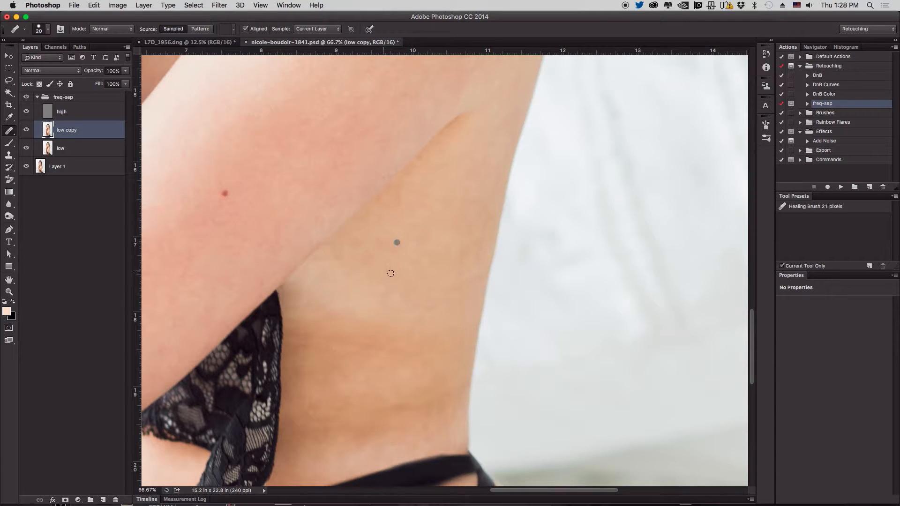
# Heal the uneven skin tones on the side of the torso between the arm and the waistband on the low copy layer.
pyautogui.click(359, 264)
pyautogui.click(387, 307)
pyautogui.click(333, 409)
pyautogui.click(369, 424)
# Review the retouched arm, face and torso at several zoom levels and compare the image with and without the low copy layer.
pyautogui.moveTo(436, 271); pyautogui.dragTo(459, 352)
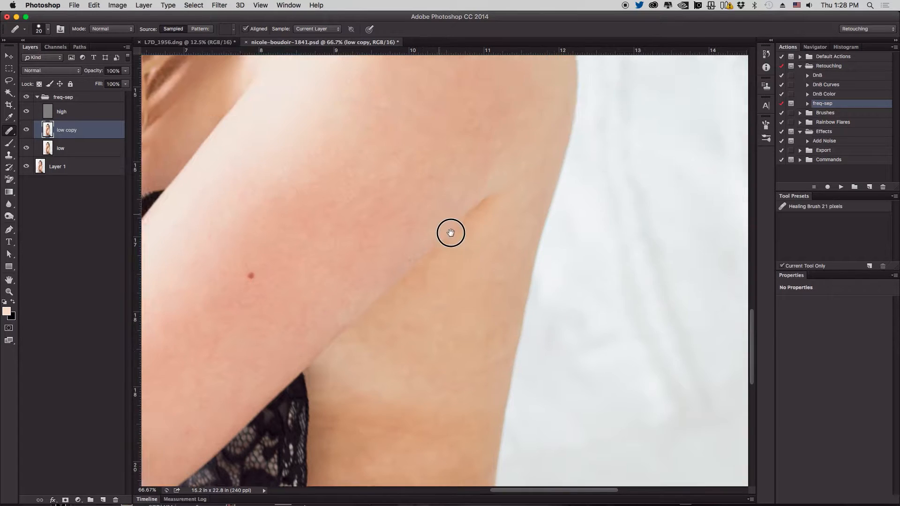
pyautogui.moveTo(448, 229); pyautogui.dragTo(472, 345)
pyautogui.moveTo(442, 169); pyautogui.dragTo(422, 366)
pyautogui.moveTo(389, 178)
pyautogui.mouseDown()
pyautogui.moveTo(387, 279)
pyautogui.moveTo(417, 386)
pyautogui.mouseUp()
pyautogui.moveTo(424, 166)
pyautogui.mouseDown()
pyautogui.moveTo(427, 262)
pyautogui.moveTo(412, 338)
pyautogui.mouseUp()
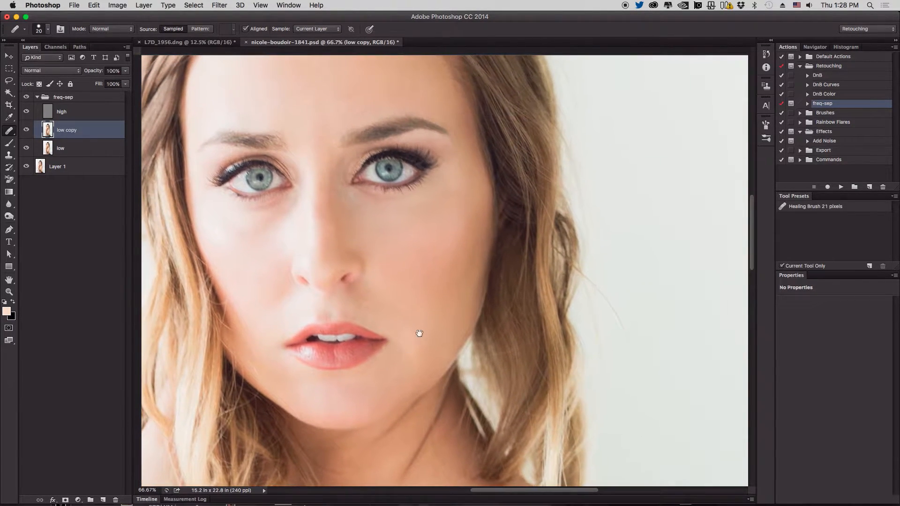
pyautogui.moveTo(401, 468); pyautogui.dragTo(394, 117)
pyautogui.moveTo(396, 241); pyautogui.dragTo(392, 154)
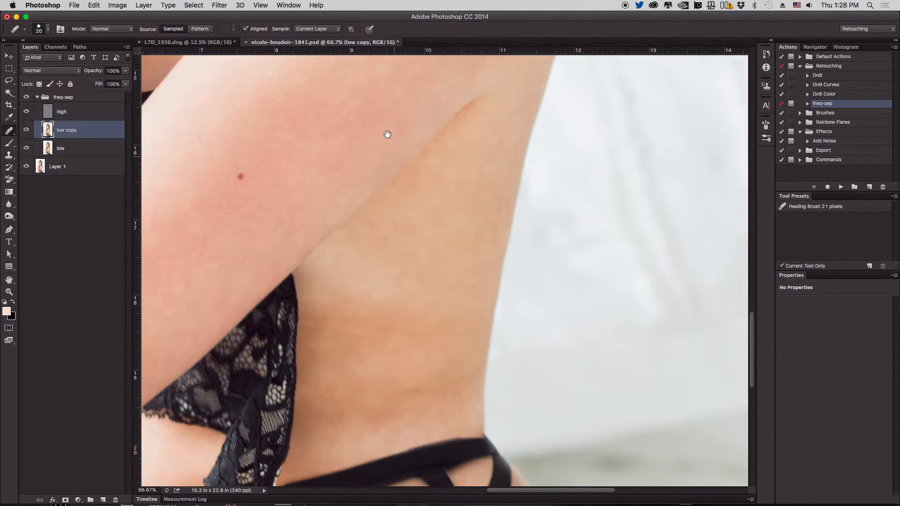
pyautogui.press('super+minus')
pyautogui.press('super+minus')
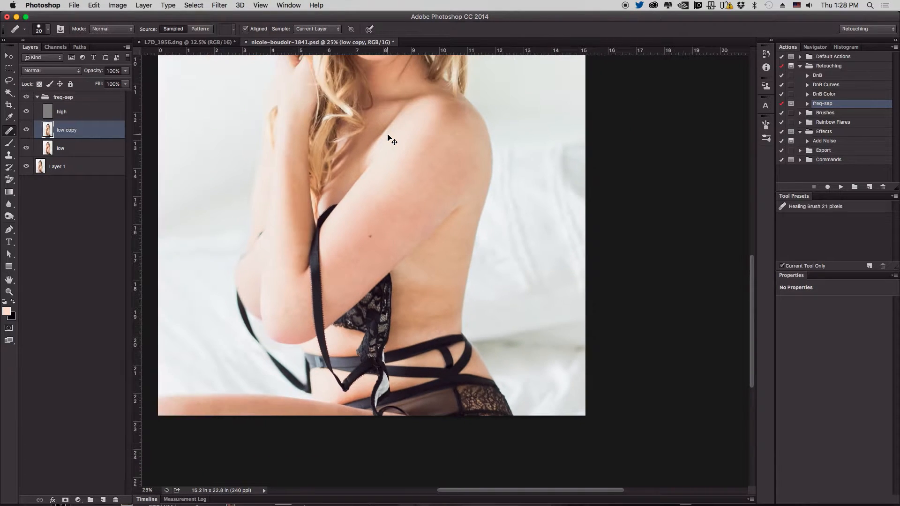
pyautogui.press('super+equal')
pyautogui.press('super+equal')
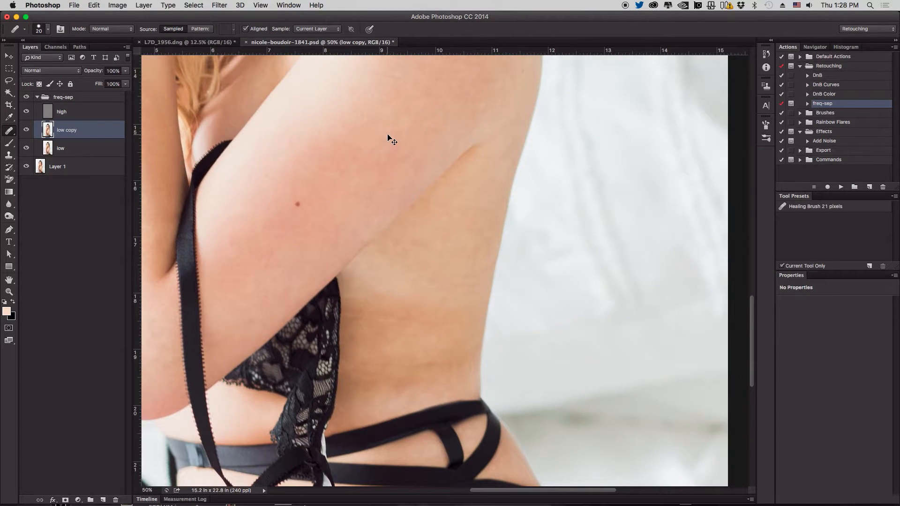
pyautogui.moveTo(461, 186); pyautogui.dragTo(433, 208)
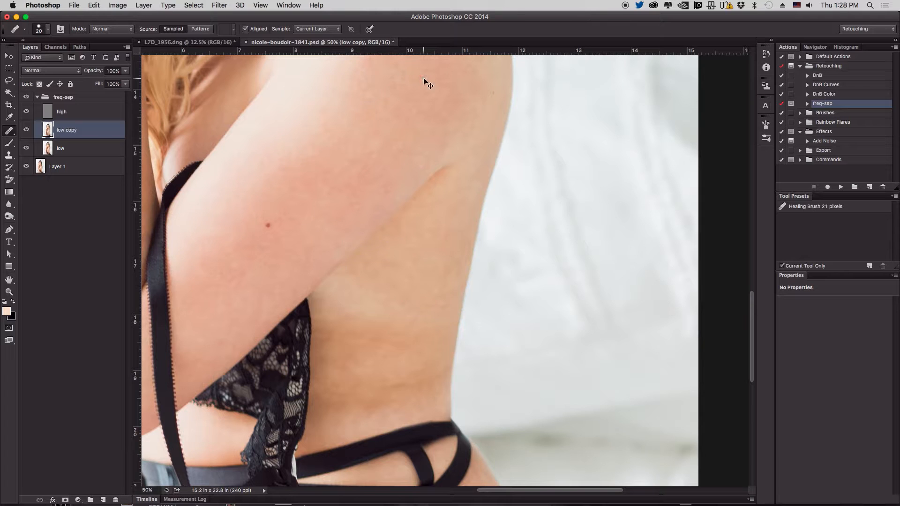
pyautogui.press('super+minus')
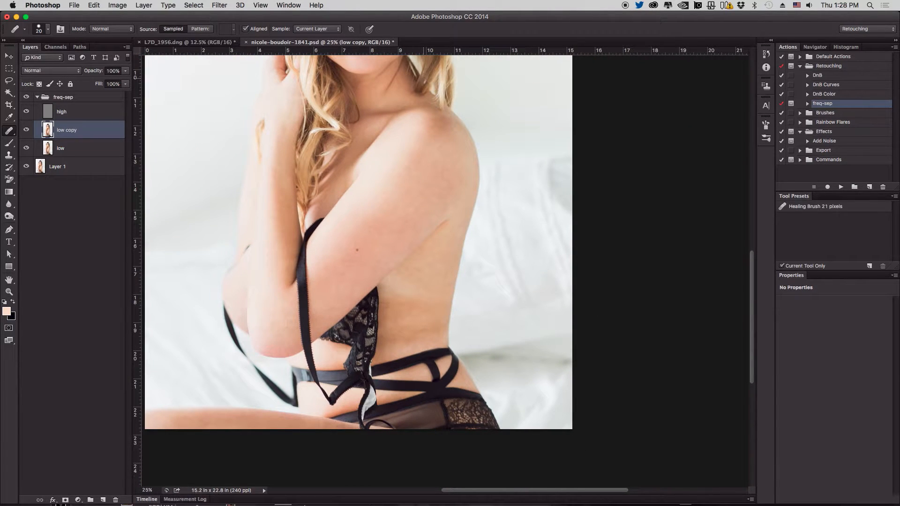
pyautogui.press('super+plus')
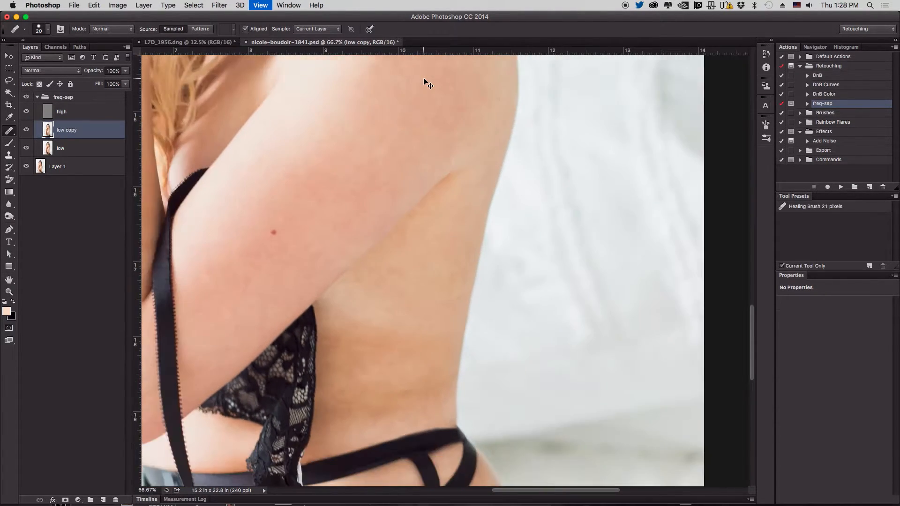
pyautogui.press('super+minus')
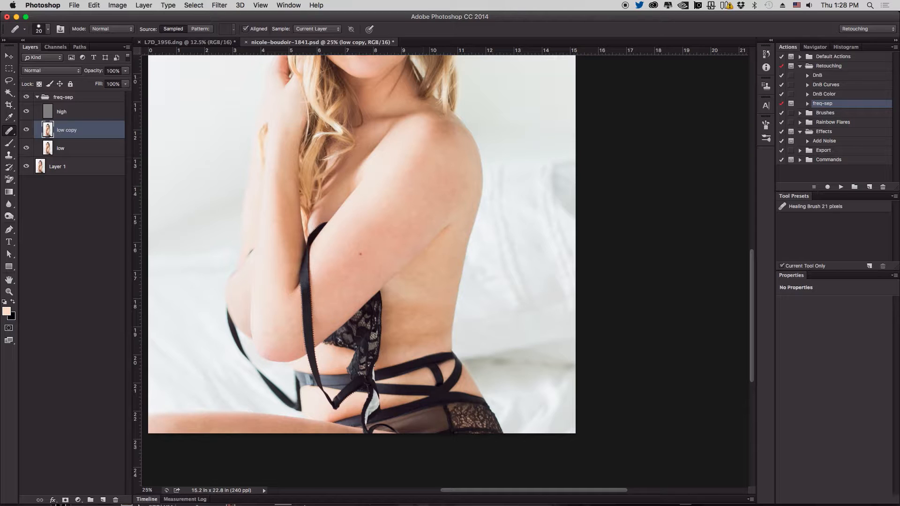
pyautogui.click(26, 131)
pyautogui.moveTo(370, 109); pyautogui.dragTo(368, 317)
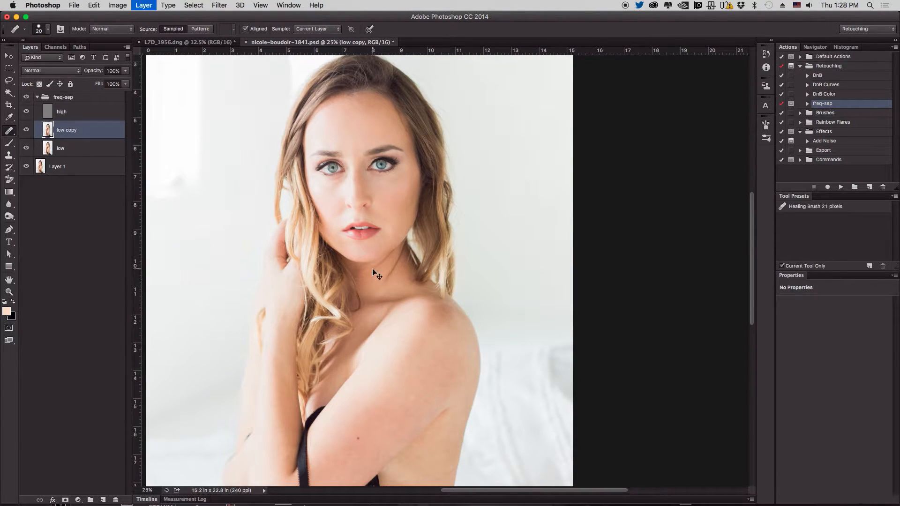
# Duplicate the low copy layer and choose the Mixer Brush Tool.
pyautogui.press('super+j')
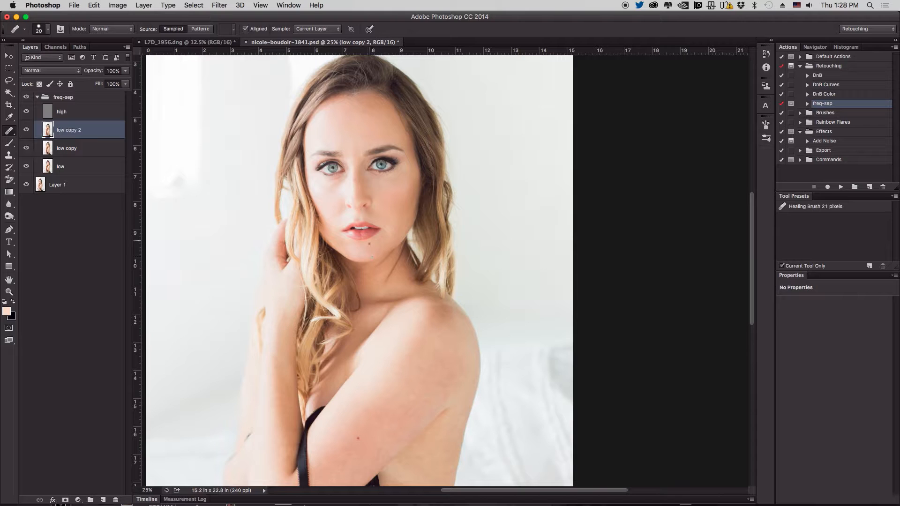
pyautogui.click(9, 154)
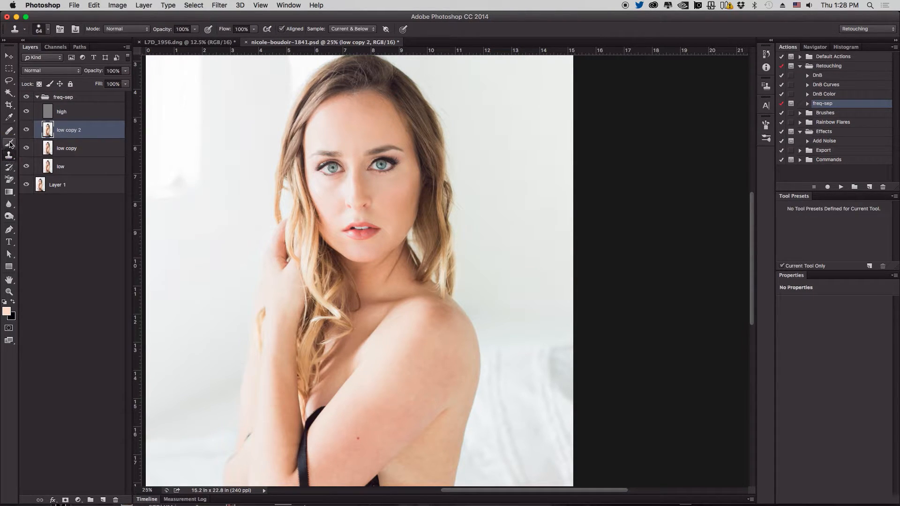
pyautogui.click(10, 152)
pyautogui.click(9, 144)
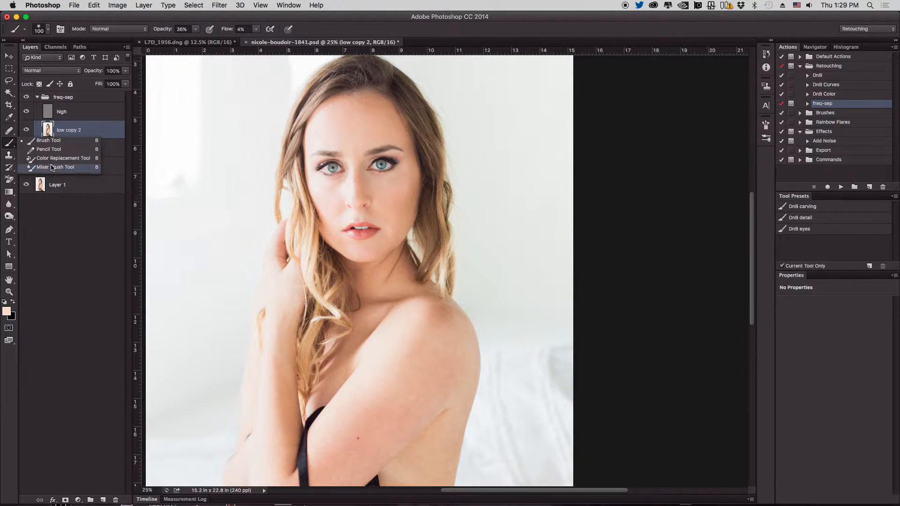
pyautogui.click(52, 167)
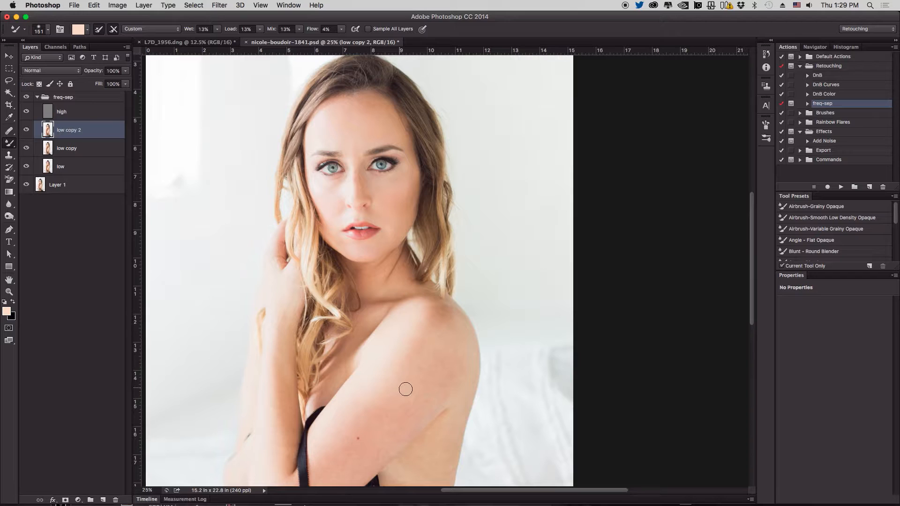
# Frame the arm and torso, hide the high layer and make the low copy 2 layer active.
pyautogui.moveTo(373, 366); pyautogui.dragTo(369, 241)
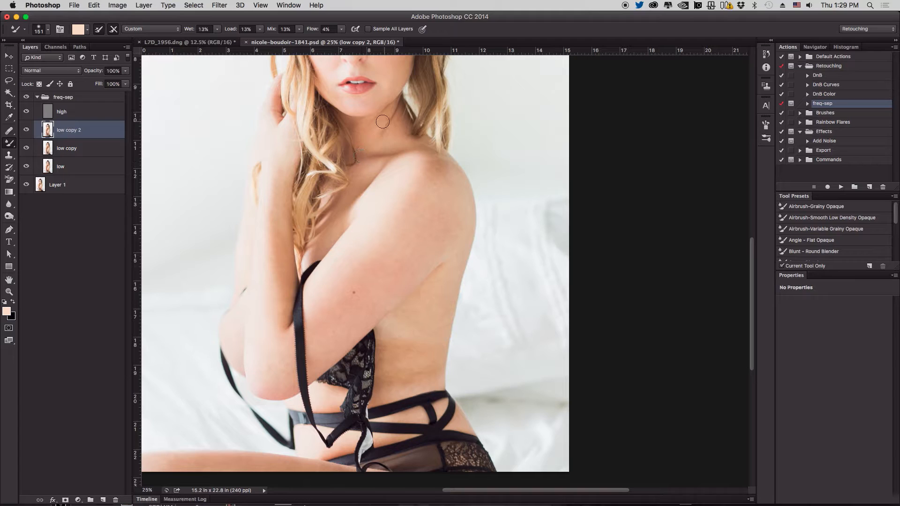
pyautogui.moveTo(404, 222)
pyautogui.mouseDown()
pyautogui.moveTo(412, 308)
pyautogui.moveTo(428, 249)
pyautogui.moveTo(446, 240)
pyautogui.mouseUp()
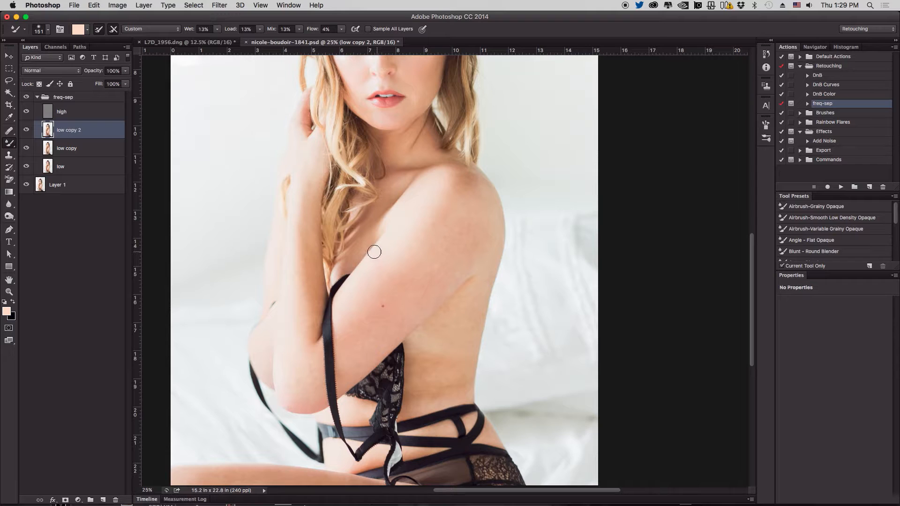
pyautogui.click(26, 110)
pyautogui.click(80, 117)
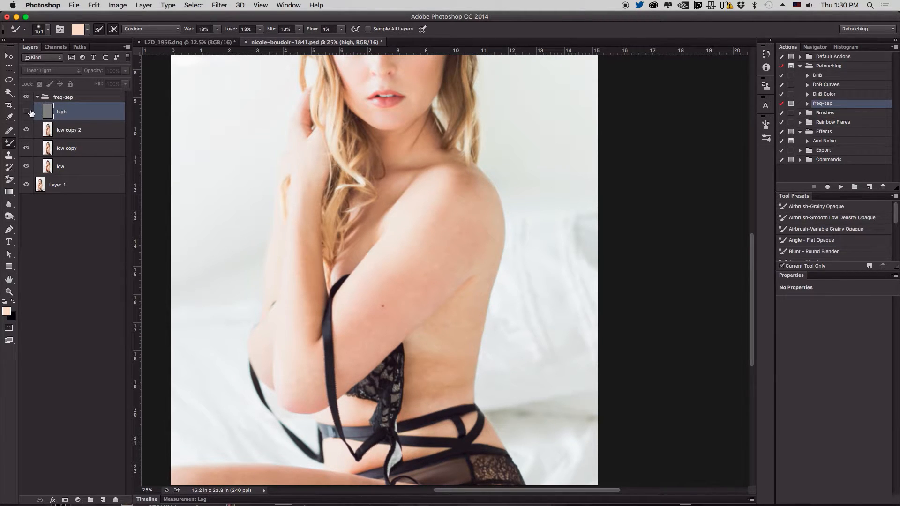
pyautogui.click(73, 132)
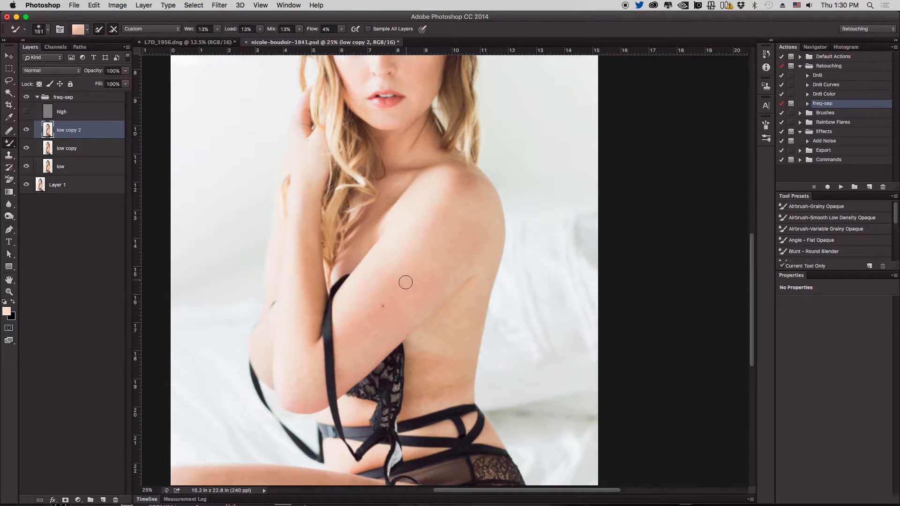
# Blend the uneven skin tones along the upper arm with the Mixer Brush, enlarging the brush to 377 px.
pyautogui.moveTo(405, 267)
pyautogui.mouseDown()
pyautogui.moveTo(418, 273)
pyautogui.moveTo(412, 261)
pyautogui.moveTo(447, 206)
pyautogui.mouseUp()
pyautogui.moveTo(354, 304)
pyautogui.mouseDown()
pyautogui.moveTo(446, 211)
pyautogui.moveTo(440, 241)
pyautogui.mouseUp()
pyautogui.moveTo(417, 274); pyautogui.dragTo(474, 232)
pyautogui.keyDown('alt'); pyautogui.click(439, 274); pyautogui.keyUp('alt')
pyautogui.keyDown('alt'); pyautogui.click(477, 247); pyautogui.keyUp('alt')
pyautogui.moveTo(386, 328)
pyautogui.mouseDown()
pyautogui.moveTo(423, 295)
pyautogui.moveTo(350, 344)
pyautogui.moveTo(342, 369)
pyautogui.moveTo(436, 269)
pyautogui.mouseUp()
pyautogui.moveTo(378, 310); pyautogui.dragTo(460, 197)
pyautogui.moveTo(382, 272)
pyautogui.mouseDown()
pyautogui.moveTo(395, 250)
pyautogui.moveTo(461, 206)
pyautogui.moveTo(452, 275)
pyautogui.mouseUp()
pyautogui.moveTo(483, 248)
pyautogui.mouseDown()
pyautogui.moveTo(387, 337)
pyautogui.moveTo(397, 300)
pyautogui.moveTo(358, 317)
pyautogui.moveTo(350, 335)
pyautogui.mouseUp()
pyautogui.moveTo(408, 258); pyautogui.dragTo(386, 315)
pyautogui.moveTo(423, 263); pyautogui.dragTo(420, 278)
pyautogui.moveTo(433, 367)
pyautogui.mouseDown()
pyautogui.moveTo(420, 393)
pyautogui.moveTo(425, 374)
pyautogui.mouseUp()
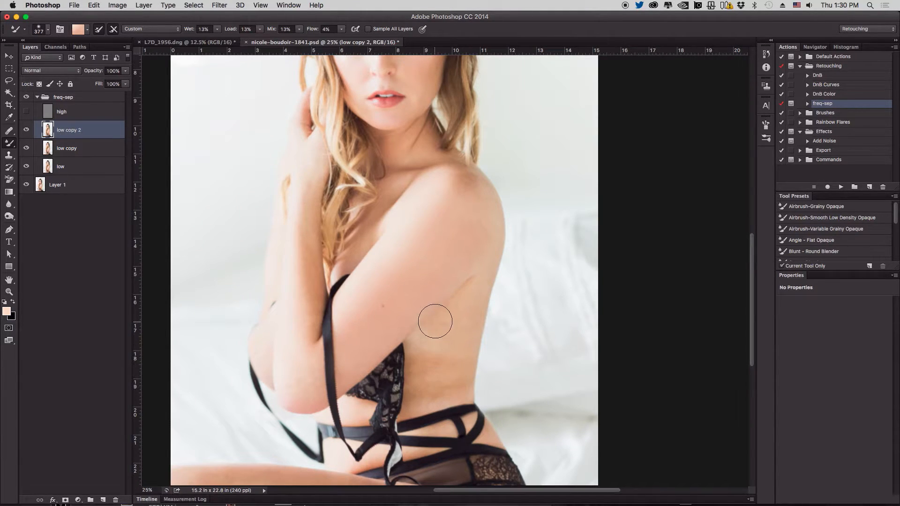
# Smooth the tonal transitions from the middle of the upper arm to the shoulder, resampling nearby skin colours.
pyautogui.moveTo(420, 272); pyautogui.dragTo(408, 295)
pyautogui.moveTo(424, 255); pyautogui.dragTo(407, 266)
pyautogui.moveTo(432, 206); pyautogui.dragTo(408, 227)
pyautogui.keyDown('alt'); pyautogui.click(444, 195); pyautogui.keyUp('alt')
pyautogui.moveTo(448, 205); pyautogui.dragTo(419, 255)
pyautogui.keyDown('alt'); pyautogui.click(468, 191); pyautogui.keyUp('alt')
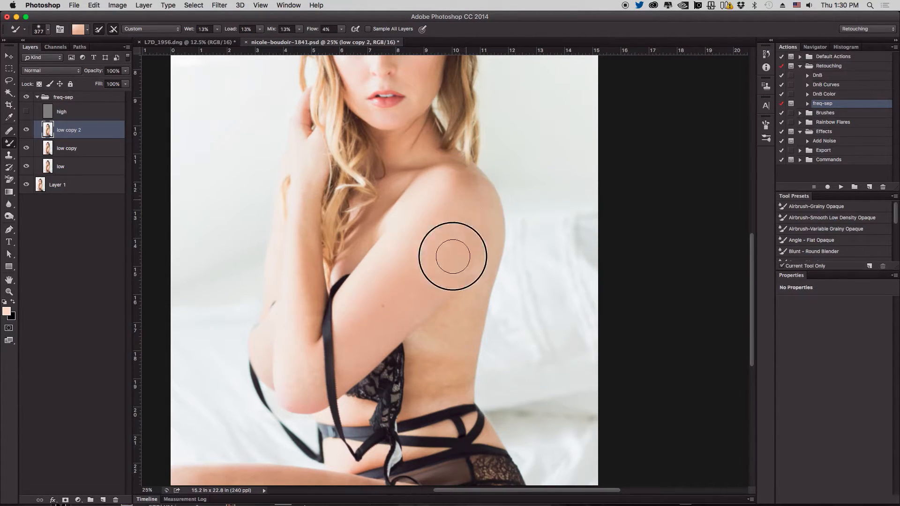
pyautogui.keyDown('alt'); pyautogui.click(484, 217); pyautogui.keyUp('alt')
pyautogui.keyDown('alt'); pyautogui.click(442, 292); pyautogui.keyUp('alt')
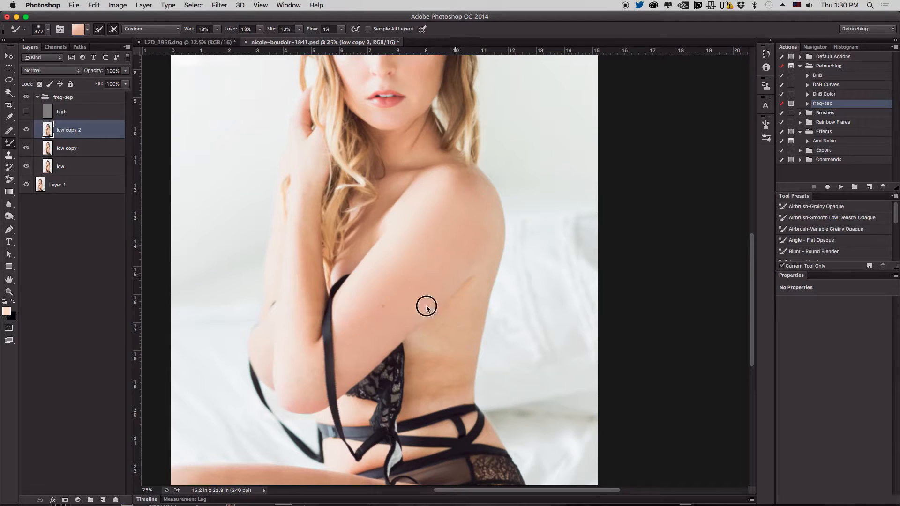
# Blend the tones along the raised forearm from the wrist to the elbow, resampling the skin colour between strokes.
pyautogui.moveTo(294, 256)
pyautogui.mouseDown()
pyautogui.moveTo(301, 293)
pyautogui.moveTo(305, 241)
pyautogui.moveTo(302, 340)
pyautogui.mouseUp()
pyautogui.keyDown('alt'); pyautogui.click(304, 209); pyautogui.keyUp('alt')
pyautogui.moveTo(304, 209); pyautogui.dragTo(300, 232)
pyautogui.keyDown('alt'); pyautogui.click(305, 332); pyautogui.keyUp('alt')
pyautogui.keyDown('alt'); pyautogui.click(302, 278); pyautogui.keyUp('alt')
pyautogui.moveTo(303, 278)
pyautogui.mouseDown()
pyautogui.moveTo(307, 198)
pyautogui.moveTo(291, 405)
pyautogui.mouseUp()
pyautogui.keyDown('alt'); pyautogui.click(304, 353); pyautogui.keyUp('alt')
pyautogui.keyDown('alt'); pyautogui.click(312, 358); pyautogui.keyUp('alt')
pyautogui.moveTo(312, 359)
pyautogui.mouseDown()
pyautogui.moveTo(310, 406)
pyautogui.moveTo(309, 216)
pyautogui.moveTo(302, 288)
pyautogui.mouseUp()
pyautogui.keyDown('alt'); pyautogui.click(302, 305); pyautogui.keyUp('alt')
pyautogui.keyDown('alt'); pyautogui.click(307, 234); pyautogui.keyUp('alt')
# Sample the shoulder skin and blend the remaining tone changes on the shoulder and the back of the upper arm.
pyautogui.keyDown('alt'); pyautogui.click(408, 257); pyautogui.keyUp('alt')
pyautogui.moveTo(408, 257)
pyautogui.mouseDown()
pyautogui.moveTo(406, 279)
pyautogui.moveTo(418, 293)
pyautogui.mouseUp()
pyautogui.keyDown('alt'); pyautogui.click(456, 181); pyautogui.keyUp('alt')
pyautogui.keyDown('alt'); pyautogui.click(449, 180); pyautogui.keyUp('alt')
pyautogui.moveTo(472, 183)
pyautogui.mouseDown()
pyautogui.moveTo(457, 182)
pyautogui.moveTo(480, 189)
pyautogui.moveTo(464, 179)
pyautogui.moveTo(449, 184)
pyautogui.mouseUp()
pyautogui.moveTo(475, 263); pyautogui.dragTo(480, 257)
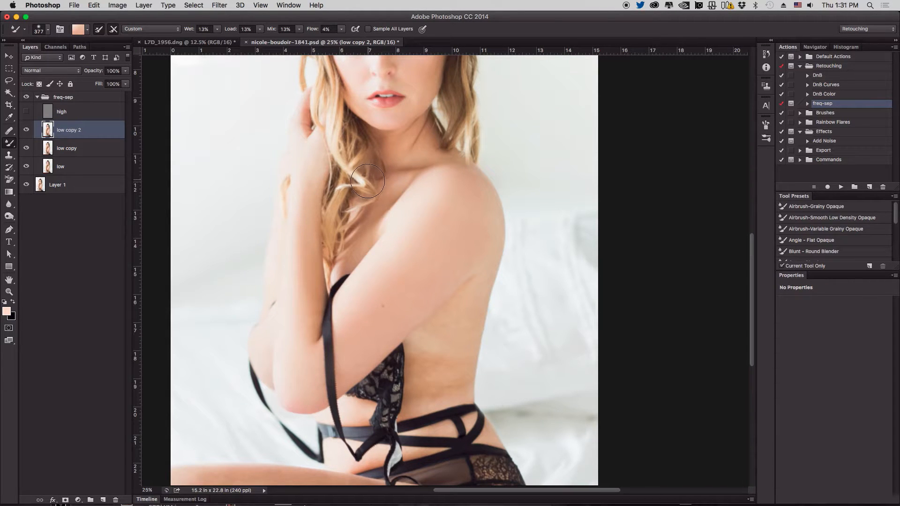
# Zoom in to 50% and blend the skin tones on the side of the torso and the adjoining lower arm.
pyautogui.press('super+plus')
pyautogui.press('super+plus')
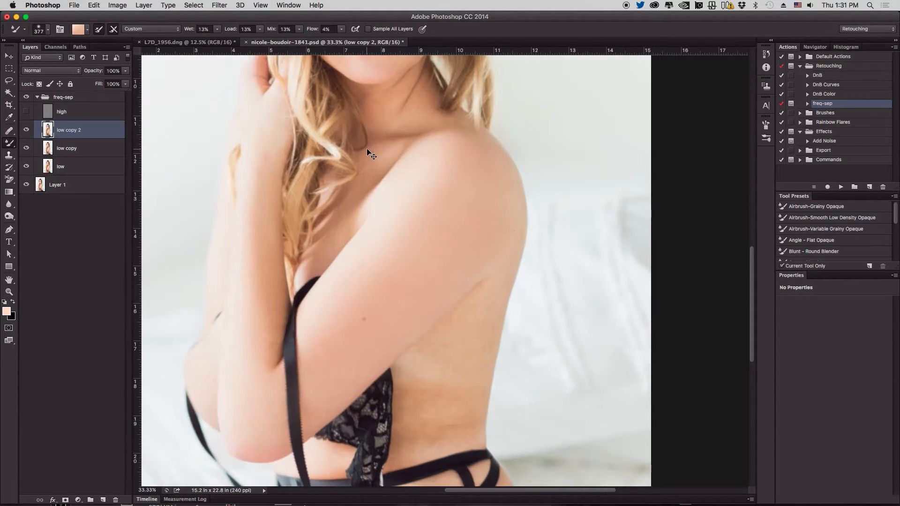
pyautogui.moveTo(422, 345); pyautogui.dragTo(398, 154)
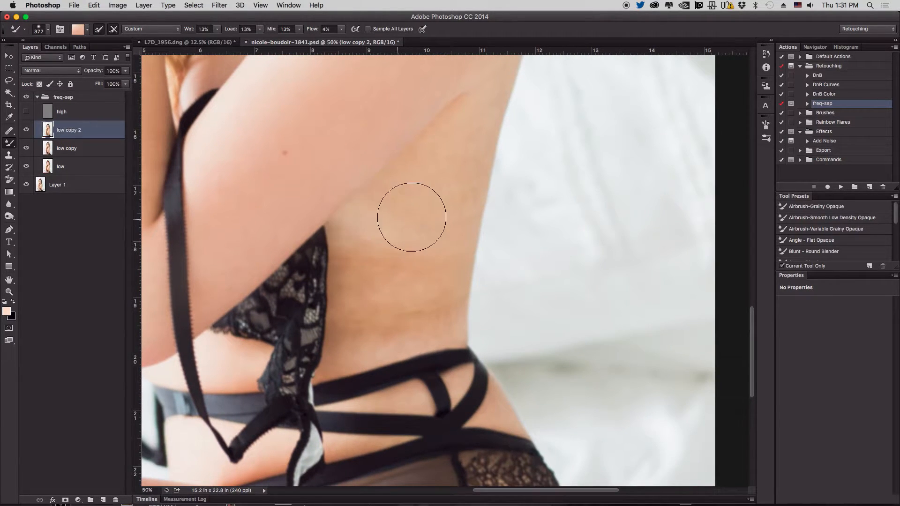
pyautogui.moveTo(420, 236)
pyautogui.mouseDown()
pyautogui.moveTo(430, 283)
pyautogui.moveTo(416, 269)
pyautogui.moveTo(406, 308)
pyautogui.moveTo(406, 275)
pyautogui.moveTo(410, 296)
pyautogui.mouseUp()
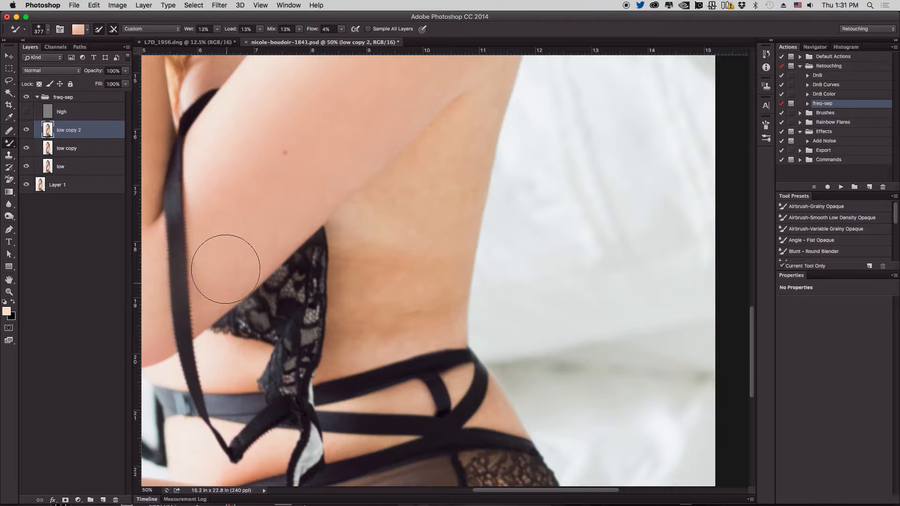
pyautogui.moveTo(375, 325)
pyautogui.mouseDown()
pyautogui.moveTo(361, 245)
pyautogui.moveTo(351, 277)
pyautogui.moveTo(356, 187)
pyautogui.moveTo(368, 245)
pyautogui.moveTo(438, 410)
pyautogui.mouseUp()
pyautogui.moveTo(417, 213); pyautogui.dragTo(431, 310)
pyautogui.moveTo(384, 147); pyautogui.dragTo(393, 191)
pyautogui.moveTo(324, 237)
pyautogui.mouseDown()
pyautogui.moveTo(334, 286)
pyautogui.moveTo(305, 318)
pyautogui.moveTo(310, 344)
pyautogui.moveTo(355, 317)
pyautogui.moveTo(330, 309)
pyautogui.moveTo(335, 315)
pyautogui.moveTo(378, 235)
pyautogui.moveTo(356, 247)
pyautogui.moveTo(330, 366)
pyautogui.moveTo(335, 340)
pyautogui.moveTo(325, 352)
pyautogui.moveTo(324, 383)
pyautogui.moveTo(339, 415)
pyautogui.moveTo(314, 319)
pyautogui.moveTo(328, 285)
pyautogui.moveTo(313, 297)
pyautogui.moveTo(329, 261)
pyautogui.moveTo(328, 303)
pyautogui.moveTo(336, 238)
pyautogui.moveTo(368, 240)
pyautogui.moveTo(374, 224)
pyautogui.moveTo(323, 300)
pyautogui.moveTo(326, 290)
pyautogui.moveTo(335, 305)
pyautogui.moveTo(301, 353)
pyautogui.moveTo(339, 304)
pyautogui.moveTo(279, 337)
pyautogui.moveTo(280, 370)
pyautogui.moveTo(297, 350)
pyautogui.mouseUp()
# Reduce the brush to 250 px and blend the skin tones across the chest, collarbone and neck.
pyautogui.press('[')
pyautogui.press('[')
pyautogui.press('[')
pyautogui.press('[')
pyautogui.press('[')
pyautogui.press(']')
pyautogui.press(']')
pyautogui.press(']')
pyautogui.moveTo(313, 282)
pyautogui.mouseDown()
pyautogui.moveTo(304, 291)
pyautogui.moveTo(345, 221)
pyautogui.moveTo(333, 255)
pyautogui.moveTo(370, 214)
pyautogui.moveTo(372, 191)
pyautogui.moveTo(410, 187)
pyautogui.mouseUp()
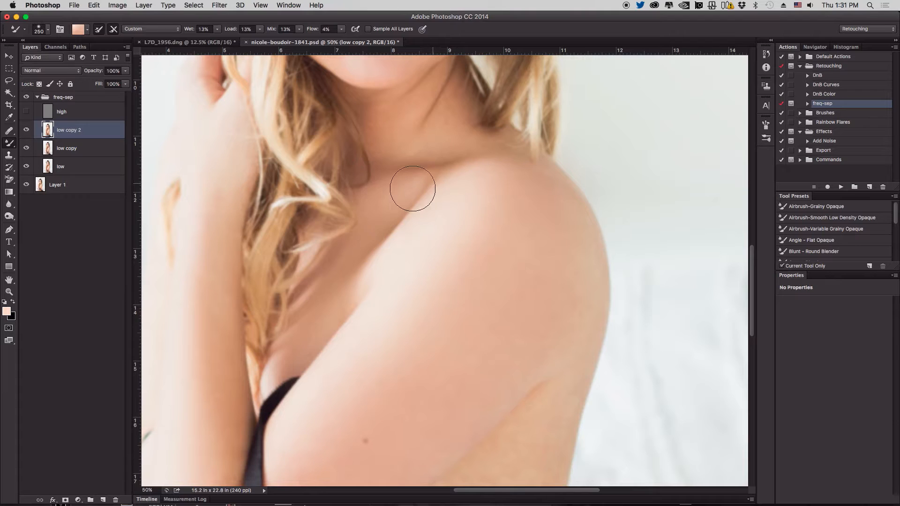
pyautogui.keyDown('alt'); pyautogui.click(424, 227); pyautogui.keyUp('alt')
pyautogui.moveTo(356, 211)
pyautogui.mouseDown()
pyautogui.moveTo(358, 201)
pyautogui.moveTo(415, 181)
pyautogui.moveTo(398, 190)
pyautogui.mouseUp()
pyautogui.moveTo(426, 301); pyautogui.dragTo(417, 320)
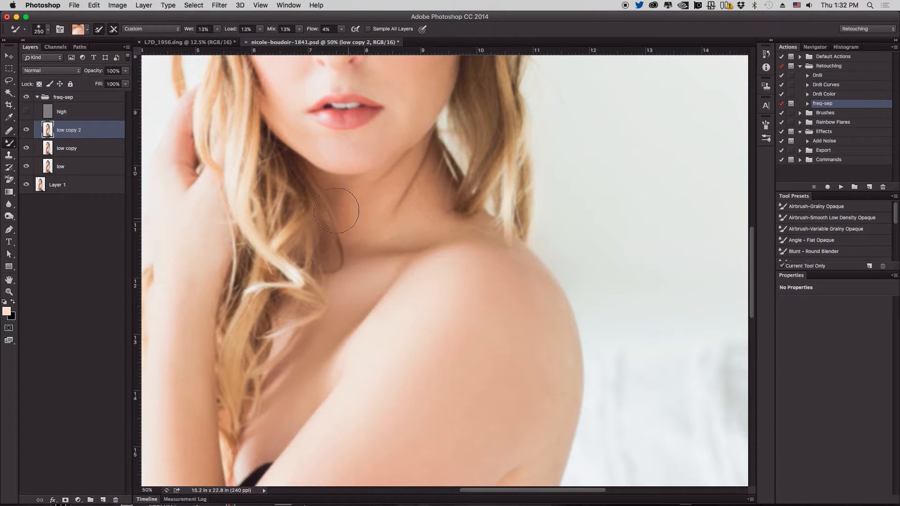
pyautogui.moveTo(368, 183)
pyautogui.mouseDown()
pyautogui.moveTo(353, 223)
pyautogui.moveTo(389, 216)
pyautogui.moveTo(428, 241)
pyautogui.moveTo(379, 248)
pyautogui.mouseUp()
pyautogui.moveTo(341, 222)
pyautogui.mouseDown()
pyautogui.moveTo(340, 204)
pyautogui.moveTo(405, 206)
pyautogui.moveTo(454, 231)
pyautogui.moveTo(450, 217)
pyautogui.moveTo(473, 218)
pyautogui.mouseUp()
# Enlarge the brush to 316 px and smooth the tones on the outer shoulder and upper arm.
pyautogui.moveTo(553, 354)
pyautogui.mouseDown()
pyautogui.moveTo(452, 181)
pyautogui.moveTo(446, 145)
pyautogui.moveTo(424, 159)
pyautogui.mouseUp()
pyautogui.moveTo(440, 183); pyautogui.dragTo(459, 151)
pyautogui.moveTo(384, 269)
pyautogui.mouseDown()
pyautogui.moveTo(384, 213)
pyautogui.moveTo(421, 183)
pyautogui.mouseUp()
pyautogui.moveTo(434, 296); pyautogui.dragTo(423, 230)
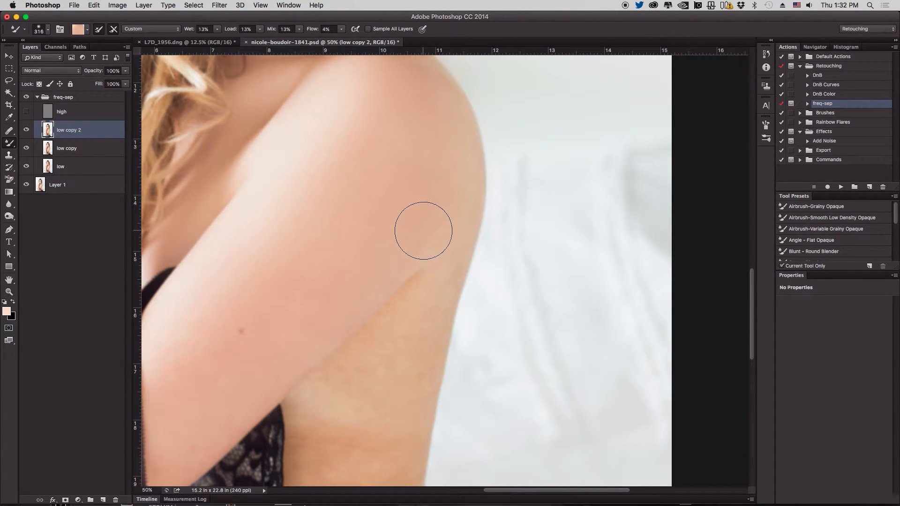
# Blend the light and dark bands on the side of the torso above the waistband, using a brush of about 280 px.
pyautogui.press('super+minus')
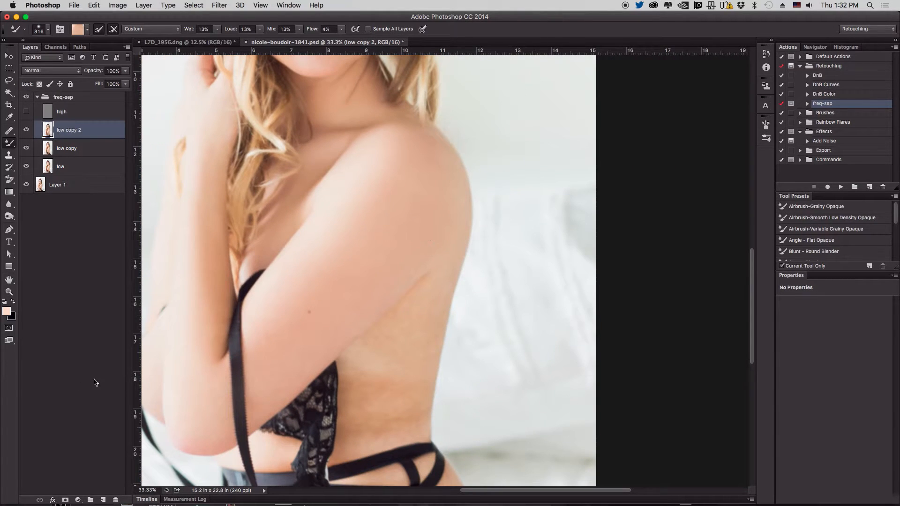
pyautogui.moveTo(411, 300); pyautogui.dragTo(388, 211)
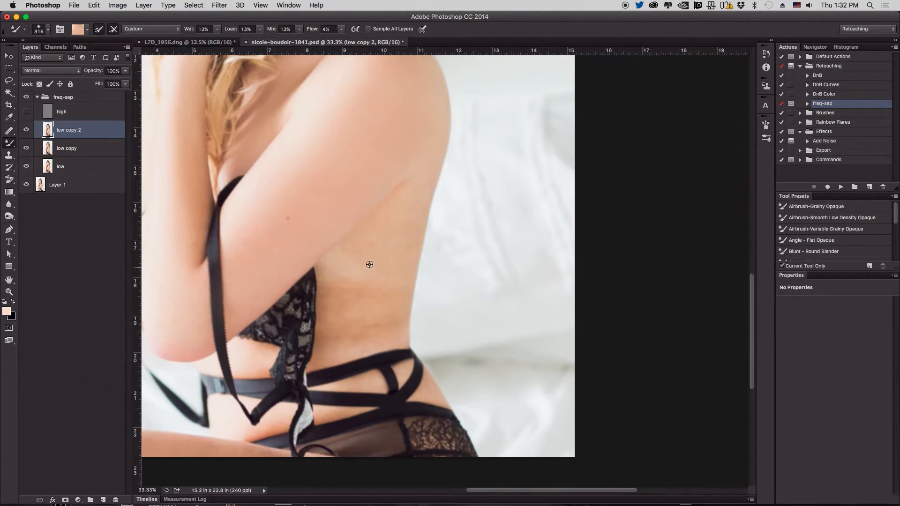
pyautogui.moveTo(334, 279); pyautogui.dragTo(332, 283)
pyautogui.moveTo(330, 293)
pyautogui.mouseDown()
pyautogui.moveTo(342, 344)
pyautogui.moveTo(393, 319)
pyautogui.mouseUp()
pyautogui.moveTo(362, 290); pyautogui.dragTo(333, 296)
pyautogui.moveTo(350, 254)
pyautogui.mouseDown()
pyautogui.moveTo(327, 288)
pyautogui.moveTo(337, 267)
pyautogui.moveTo(345, 321)
pyautogui.moveTo(374, 335)
pyautogui.mouseUp()
pyautogui.moveTo(312, 181); pyautogui.dragTo(306, 178)
pyautogui.moveTo(389, 255)
pyautogui.mouseDown()
pyautogui.moveTo(373, 326)
pyautogui.moveTo(336, 340)
pyautogui.moveTo(357, 332)
pyautogui.moveTo(346, 285)
pyautogui.moveTo(361, 325)
pyautogui.moveTo(347, 335)
pyautogui.moveTo(368, 279)
pyautogui.moveTo(374, 329)
pyautogui.moveTo(381, 324)
pyautogui.moveTo(321, 362)
pyautogui.moveTo(384, 277)
pyautogui.moveTo(390, 300)
pyautogui.moveTo(393, 274)
pyautogui.moveTo(361, 297)
pyautogui.mouseUp()
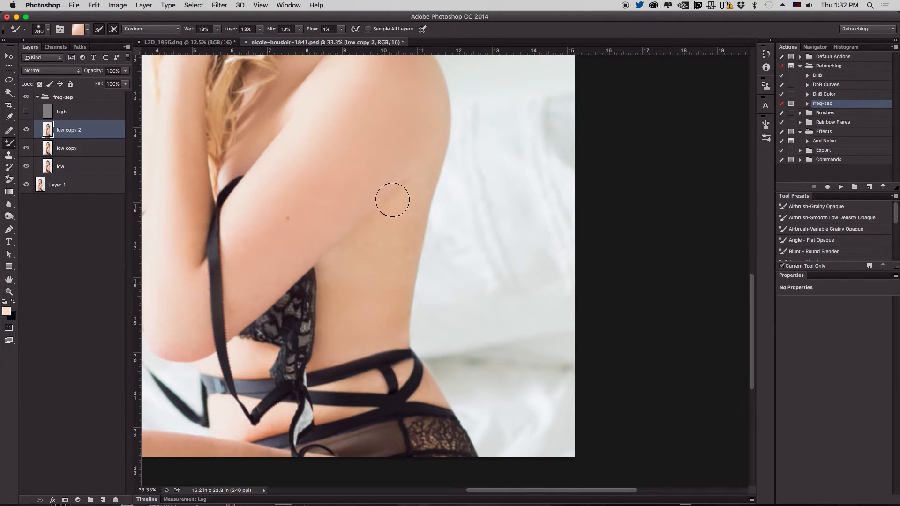
# Soften the underarm crease and even out the side of the back, enlarging the brush to 404 px.
pyautogui.moveTo(380, 243); pyautogui.dragTo(398, 209)
pyautogui.moveTo(345, 262)
pyautogui.mouseDown()
pyautogui.moveTo(355, 286)
pyautogui.moveTo(363, 277)
pyautogui.mouseUp()
pyautogui.moveTo(398, 231); pyautogui.dragTo(404, 212)
pyautogui.moveTo(396, 300)
pyautogui.mouseDown()
pyautogui.moveTo(387, 254)
pyautogui.moveTo(407, 199)
pyautogui.mouseUp()
pyautogui.moveTo(348, 317)
pyautogui.mouseDown()
pyautogui.moveTo(407, 258)
pyautogui.moveTo(417, 223)
pyautogui.mouseUp()
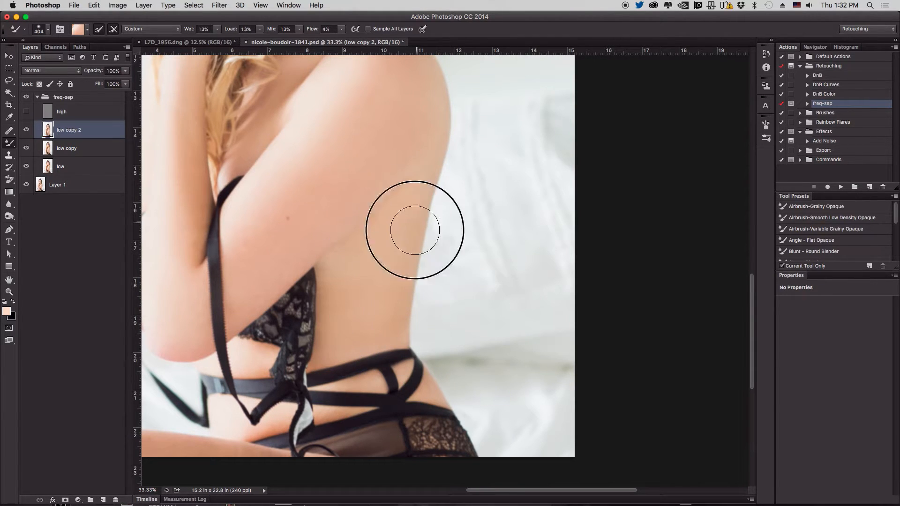
# Blend the skin tones on the thigh, the elbow and the hip between the straps, reducing the brush to 283 px.
pyautogui.scroll(-5, 341, 342)
pyautogui.hscroll(-4, 342, 342)
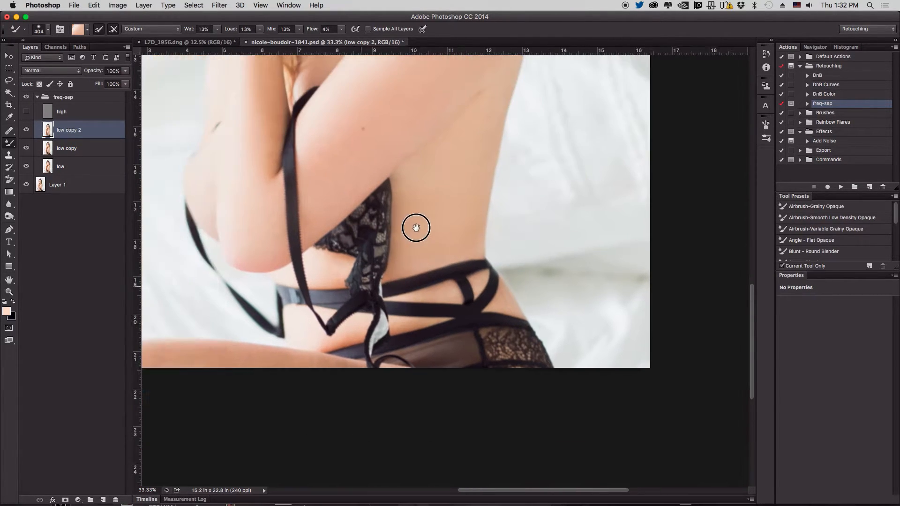
pyautogui.moveTo(146, 365); pyautogui.dragTo(303, 377)
pyautogui.moveTo(244, 252)
pyautogui.mouseDown()
pyautogui.moveTo(255, 253)
pyautogui.moveTo(267, 161)
pyautogui.moveTo(270, 184)
pyautogui.mouseUp()
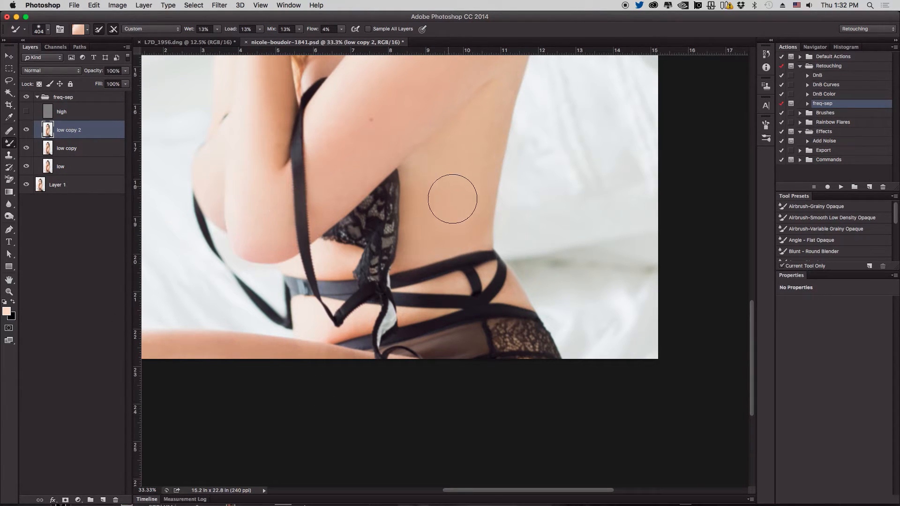
pyautogui.moveTo(459, 291)
pyautogui.mouseDown()
pyautogui.moveTo(430, 290)
pyautogui.moveTo(408, 314)
pyautogui.mouseUp()
pyautogui.moveTo(412, 317)
pyautogui.mouseDown()
pyautogui.moveTo(401, 315)
pyautogui.moveTo(444, 287)
pyautogui.moveTo(432, 289)
pyautogui.moveTo(487, 274)
pyautogui.mouseUp()
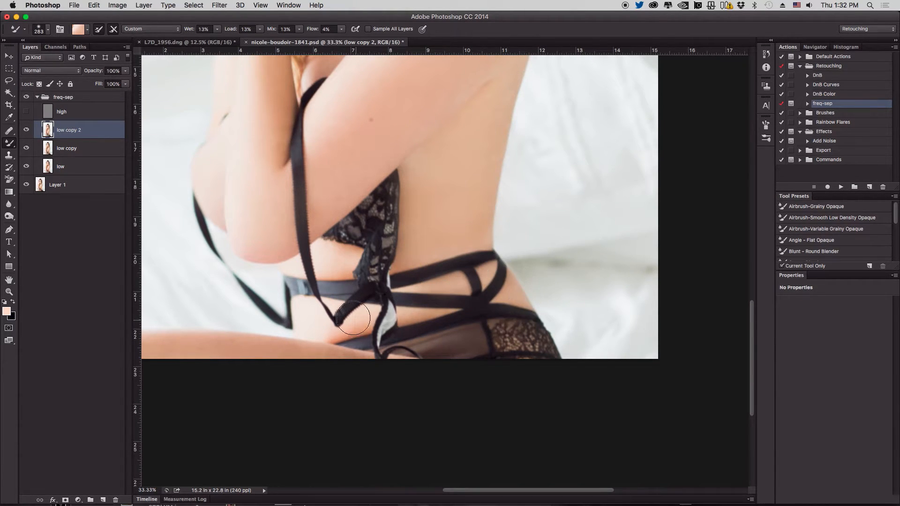
# Even out the skin tones along the back's outer edge and the side of the torso.
pyautogui.moveTo(480, 150)
pyautogui.mouseDown()
pyautogui.moveTo(445, 305)
pyautogui.moveTo(485, 276)
pyautogui.mouseUp()
pyautogui.moveTo(420, 204); pyautogui.dragTo(443, 223)
# Blend the light and dark patches on the forehead and the cheek beside the hair, using a brush of about 183 px.
pyautogui.press('super+plus')
pyautogui.press('super+r')
pyautogui.moveTo(328, 363); pyautogui.dragTo(352, 451)
pyautogui.moveTo(358, 310)
pyautogui.mouseDown()
pyautogui.moveTo(378, 442)
pyautogui.moveTo(377, 431)
pyautogui.mouseUp()
pyautogui.moveTo(352, 160)
pyautogui.mouseDown()
pyautogui.moveTo(360, 161)
pyautogui.moveTo(331, 135)
pyautogui.mouseUp()
pyautogui.moveTo(287, 167)
pyautogui.mouseDown()
pyautogui.moveTo(297, 161)
pyautogui.moveTo(321, 176)
pyautogui.moveTo(379, 135)
pyautogui.moveTo(411, 168)
pyautogui.moveTo(397, 184)
pyautogui.moveTo(329, 158)
pyautogui.moveTo(336, 207)
pyautogui.mouseUp()
pyautogui.moveTo(318, 316); pyautogui.dragTo(296, 305)
pyautogui.moveTo(296, 291)
pyautogui.mouseDown()
pyautogui.moveTo(313, 293)
pyautogui.moveTo(336, 275)
pyautogui.moveTo(287, 301)
pyautogui.moveTo(306, 300)
pyautogui.mouseUp()
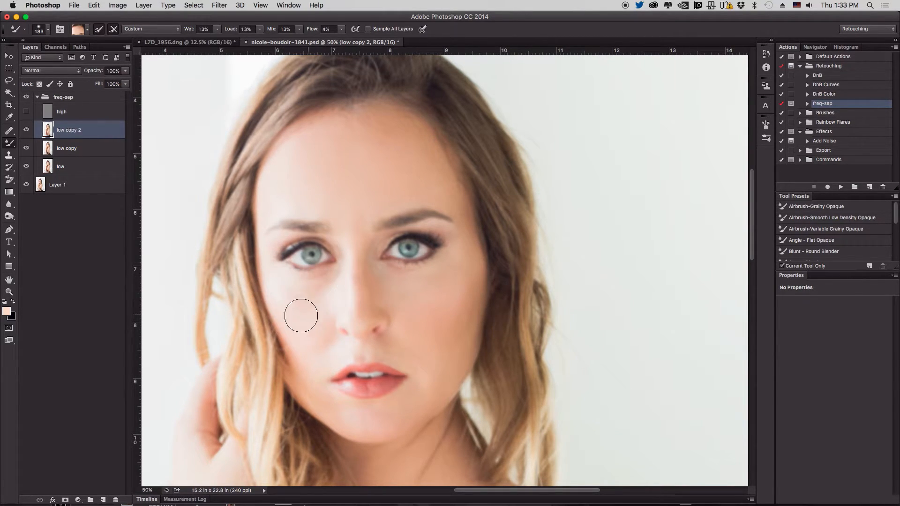
# Smooth the tonal transitions on the temple, both cheeks, the chin and the jawline, enlarging the brush to 236 px.
pyautogui.moveTo(282, 201); pyautogui.dragTo(312, 171)
pyautogui.moveTo(290, 301)
pyautogui.mouseDown()
pyautogui.moveTo(296, 287)
pyautogui.moveTo(317, 341)
pyautogui.mouseUp()
pyautogui.moveTo(334, 410)
pyautogui.mouseDown()
pyautogui.moveTo(358, 428)
pyautogui.moveTo(350, 425)
pyautogui.moveTo(398, 417)
pyautogui.moveTo(365, 426)
pyautogui.moveTo(388, 437)
pyautogui.moveTo(432, 422)
pyautogui.moveTo(406, 423)
pyautogui.moveTo(429, 415)
pyautogui.mouseUp()
pyautogui.moveTo(453, 386); pyautogui.dragTo(417, 391)
pyautogui.moveTo(475, 315); pyautogui.dragTo(479, 295)
pyautogui.moveTo(409, 298)
pyautogui.mouseDown()
pyautogui.moveTo(396, 310)
pyautogui.moveTo(379, 269)
pyautogui.moveTo(428, 295)
pyautogui.moveTo(435, 280)
pyautogui.moveTo(397, 301)
pyautogui.moveTo(400, 310)
pyautogui.moveTo(376, 279)
pyautogui.moveTo(377, 312)
pyautogui.moveTo(406, 289)
pyautogui.moveTo(405, 315)
pyautogui.moveTo(439, 330)
pyautogui.moveTo(471, 284)
pyautogui.mouseUp()
pyautogui.moveTo(477, 251)
pyautogui.mouseDown()
pyautogui.moveTo(437, 281)
pyautogui.moveTo(454, 345)
pyautogui.moveTo(427, 304)
pyautogui.mouseUp()
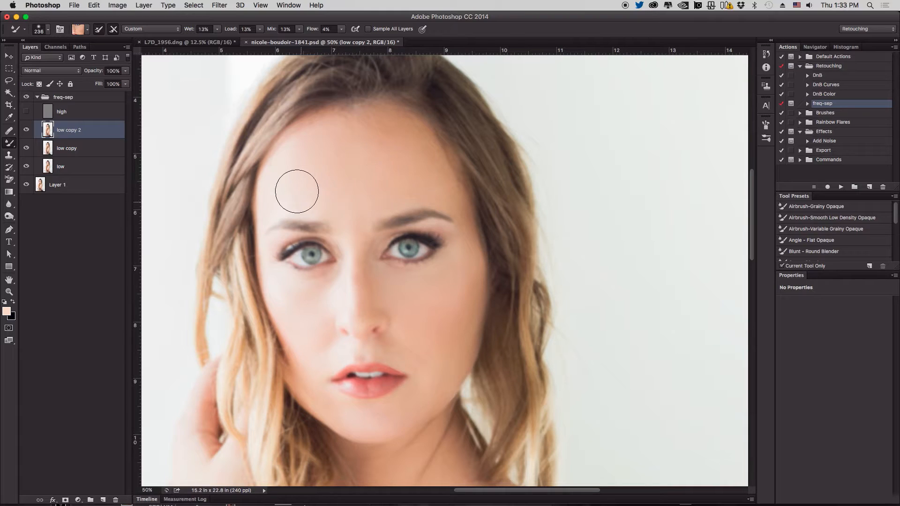
# Soften the side of the forehead and the bridge and side of the nose, reducing the brush to 108 px.
pyautogui.moveTo(290, 168)
pyautogui.mouseDown()
pyautogui.moveTo(298, 176)
pyautogui.moveTo(290, 186)
pyautogui.mouseUp()
pyautogui.moveTo(347, 268)
pyautogui.mouseDown()
pyautogui.moveTo(351, 275)
pyautogui.moveTo(354, 249)
pyautogui.mouseUp()
pyautogui.moveTo(350, 282)
pyautogui.mouseDown()
pyautogui.moveTo(350, 273)
pyautogui.moveTo(337, 287)
pyautogui.mouseUp()
pyautogui.moveTo(356, 281); pyautogui.dragTo(356, 298)
pyautogui.moveTo(356, 259); pyautogui.dragTo(357, 313)
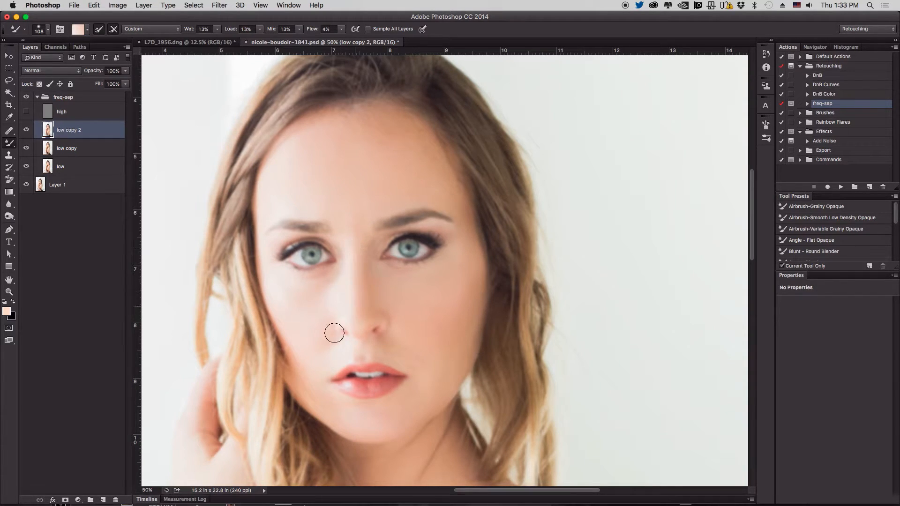
pyautogui.moveTo(353, 267); pyautogui.dragTo(358, 265)
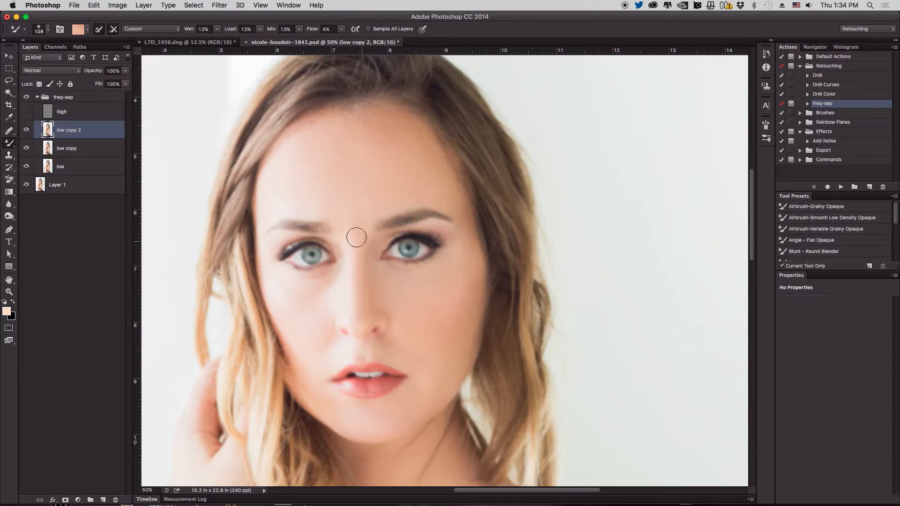
# Blend the skin above the upper lip and across the lower cheek beside the mouth.
pyautogui.click(356, 351)
pyautogui.moveTo(339, 355)
pyautogui.mouseDown()
pyautogui.moveTo(417, 355)
pyautogui.moveTo(371, 342)
pyautogui.moveTo(316, 355)
pyautogui.mouseUp()
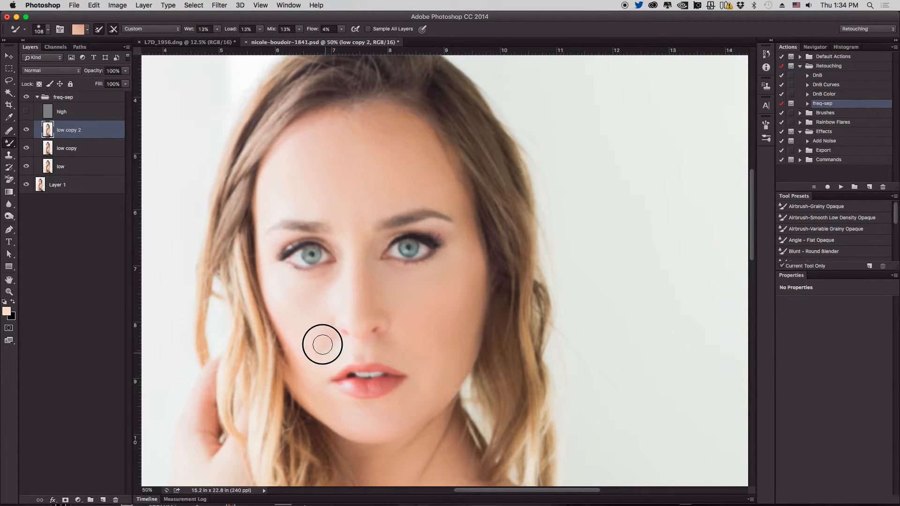
pyautogui.moveTo(294, 325)
pyautogui.mouseDown()
pyautogui.moveTo(297, 305)
pyautogui.moveTo(302, 337)
pyautogui.moveTo(340, 406)
pyautogui.moveTo(300, 372)
pyautogui.mouseUp()
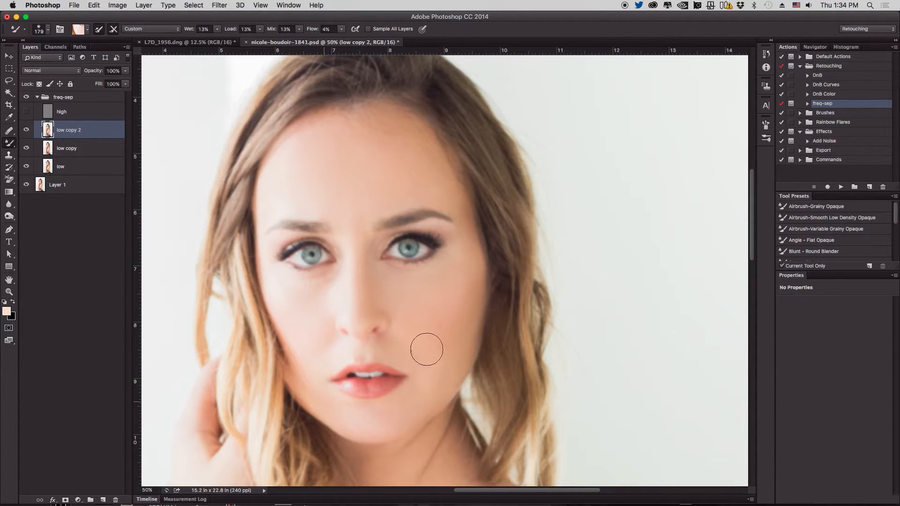
# Smooth the skin edges along the hairline, temple, outer cheek and jaw, using a brush of about 212 px.
pyautogui.moveTo(462, 205)
pyautogui.mouseDown()
pyautogui.moveTo(441, 205)
pyautogui.moveTo(490, 206)
pyautogui.moveTo(461, 192)
pyautogui.mouseUp()
pyautogui.keyDown('alt'); pyautogui.click(472, 207); pyautogui.keyUp('alt')
pyautogui.moveTo(333, 125); pyautogui.dragTo(387, 122)
pyautogui.moveTo(439, 177); pyautogui.dragTo(455, 204)
pyautogui.moveTo(487, 289); pyautogui.dragTo(473, 302)
pyautogui.moveTo(421, 427); pyautogui.dragTo(456, 394)
# Compare the whole portrait with and without the low copy 2 layer.
pyautogui.press('super+minus')
pyautogui.press('super+minus')
pyautogui.press('super+minus')
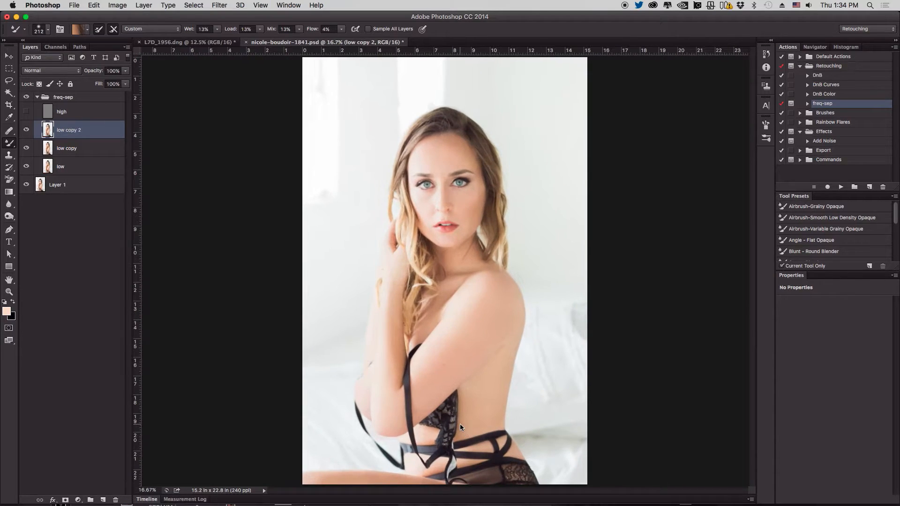
pyautogui.click(27, 131)
pyautogui.click(26, 131)
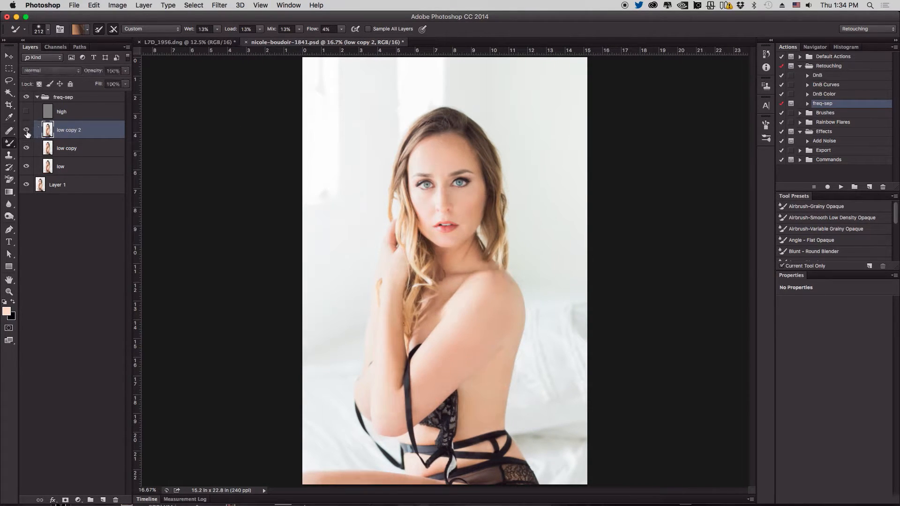
pyautogui.click(26, 131)
pyautogui.click(26, 131)
pyautogui.click(27, 131)
pyautogui.click(26, 131)
# Examine the blending on the arm and torso up close with the low copy 2 layer shown and hidden.
pyautogui.press('super+equal')
pyautogui.press('super+equal')
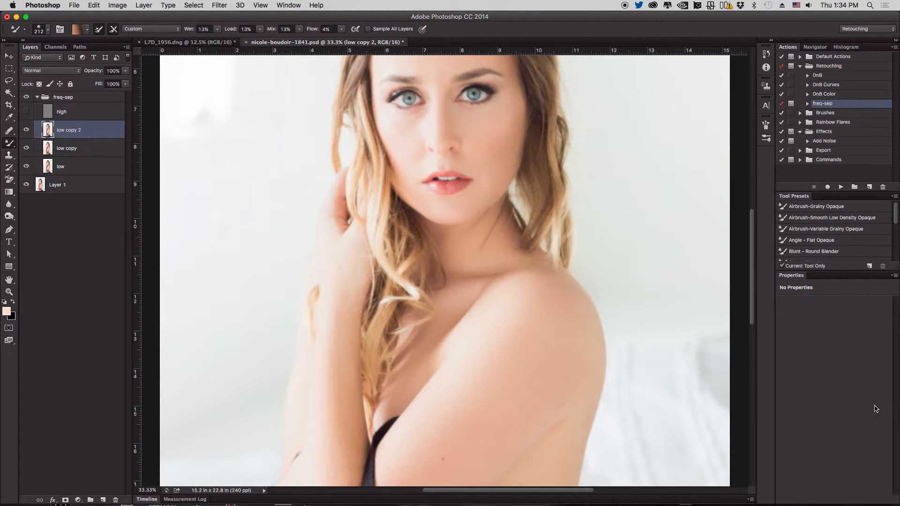
pyautogui.scroll(-5, 530, 178)
pyautogui.hscroll(3, 480, 159)
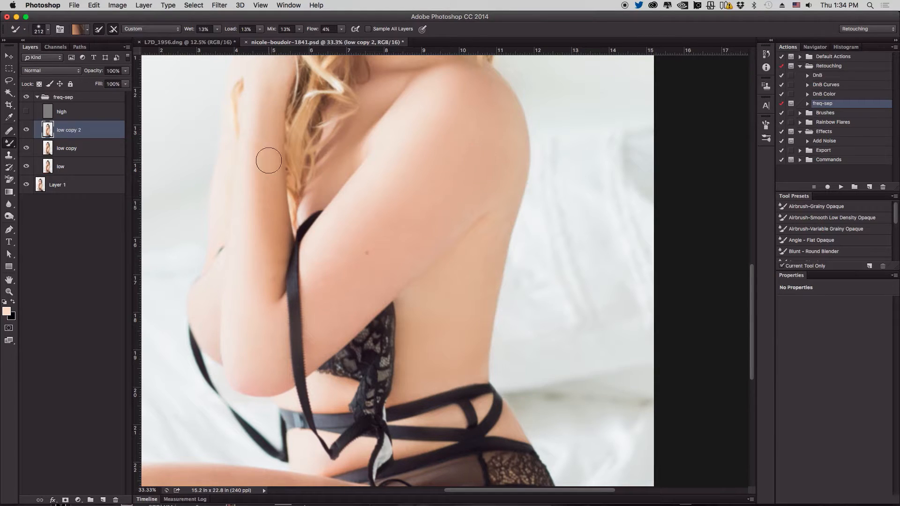
pyautogui.click(26, 131)
pyautogui.click(26, 131)
pyautogui.click(27, 131)
pyautogui.click(26, 131)
pyautogui.click(26, 131)
pyautogui.click(27, 131)
pyautogui.click(26, 131)
pyautogui.click(27, 131)
pyautogui.click(26, 131)
pyautogui.click(27, 131)
# Check the blended face and turn the high texture layer back on.
pyautogui.moveTo(358, 174); pyautogui.dragTo(357, 323)
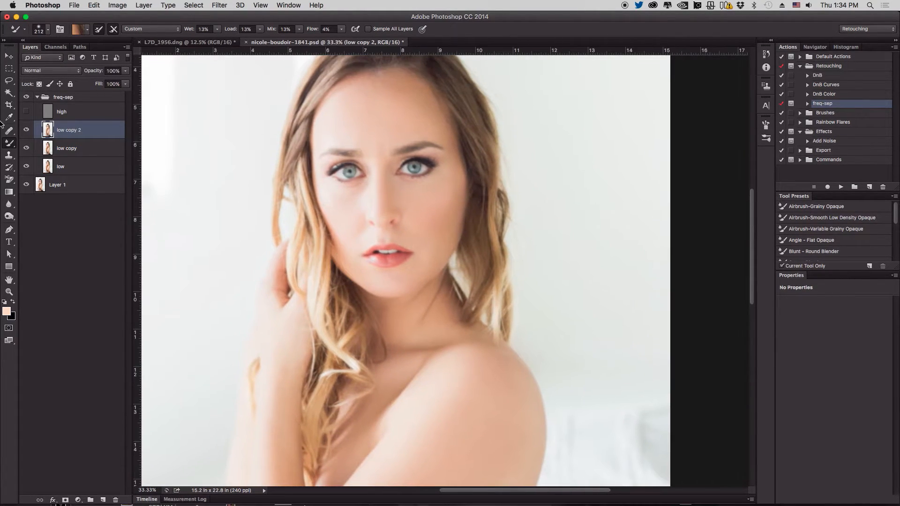
pyautogui.moveTo(436, 265); pyautogui.dragTo(456, 85)
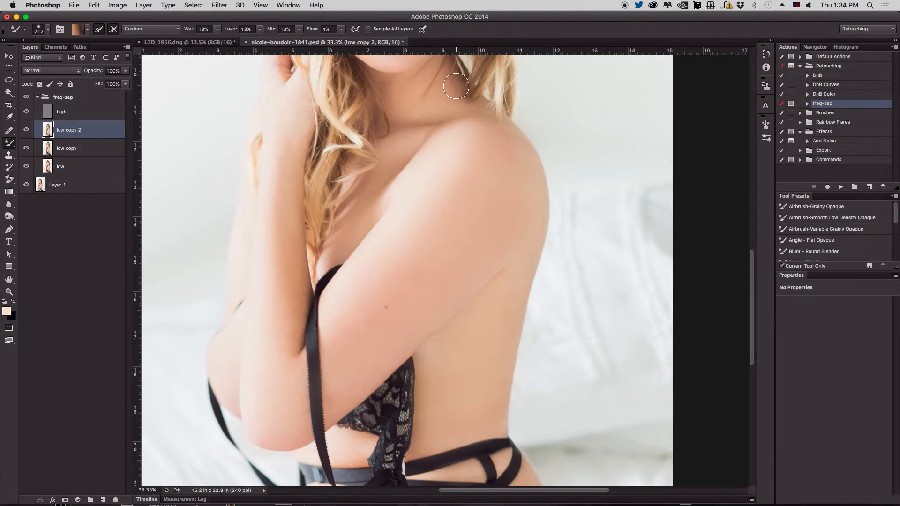
pyautogui.press('super+minus')
pyautogui.press('super+minus')
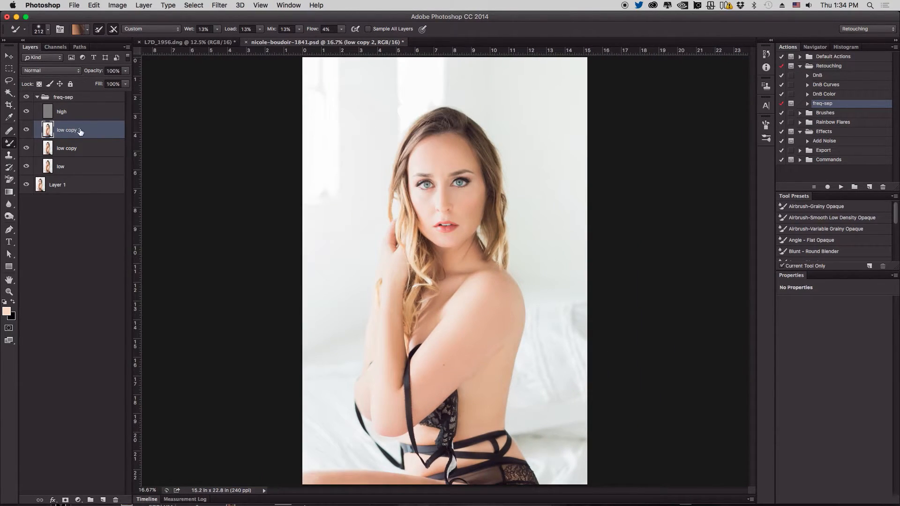
# Reduce the opacity of the low copy 2 layer to 73%.
pyautogui.click(27, 131)
pyautogui.click(27, 130)
pyautogui.click(126, 85)
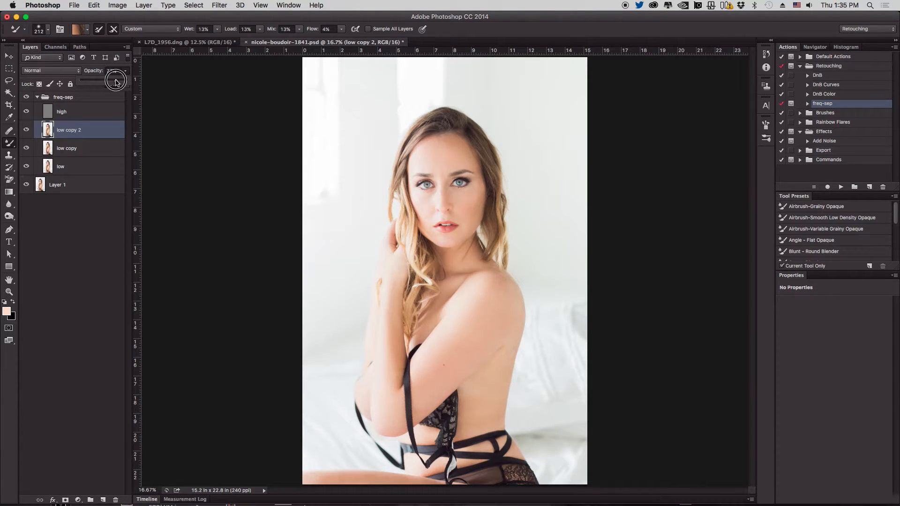
# Compare the full image with the reduced-opacity low copy 2 layer shown and hidden.
pyautogui.click(27, 130)
pyautogui.click(26, 130)
pyautogui.click(27, 131)
pyautogui.click(27, 131)
pyautogui.click(27, 132)
pyautogui.click(27, 132)
pyautogui.click(27, 131)
pyautogui.click(28, 131)
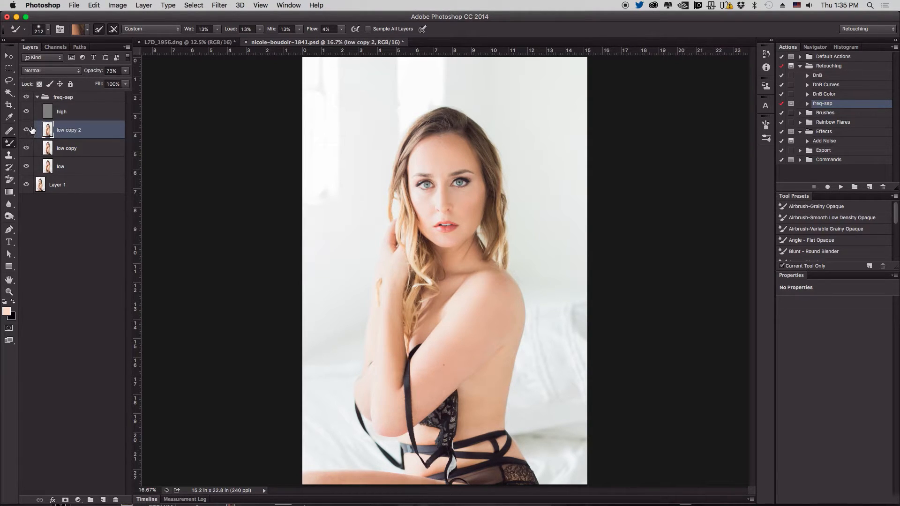
pyautogui.click(31, 127)
# Fine-tune the low copy 2 layer's opacity and check the image with and without the layer.
pyautogui.moveTo(116, 83); pyautogui.dragTo(117, 84)
pyautogui.click(27, 131)
pyautogui.click(27, 131)
pyautogui.click(27, 131)
pyautogui.click(27, 131)
# Collapse the freq-sep group and add a new empty layer above it.
pyautogui.click(81, 100)
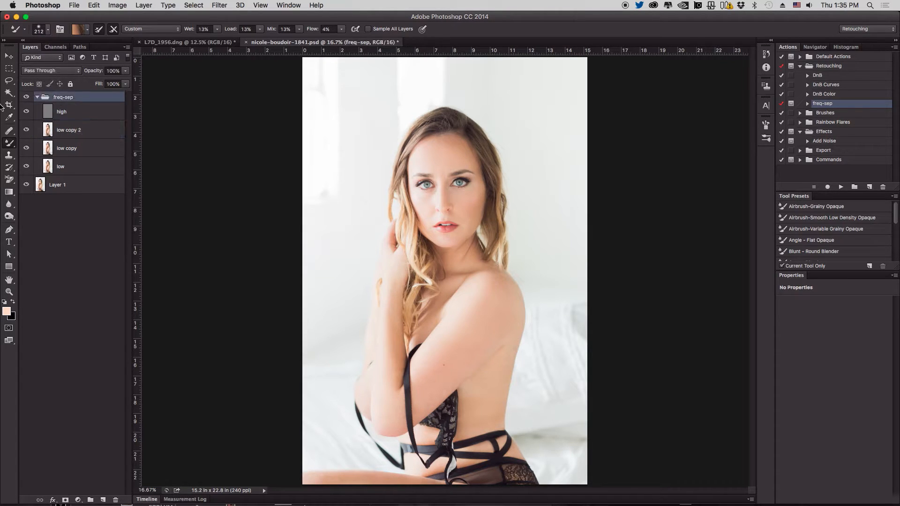
pyautogui.click(37, 97)
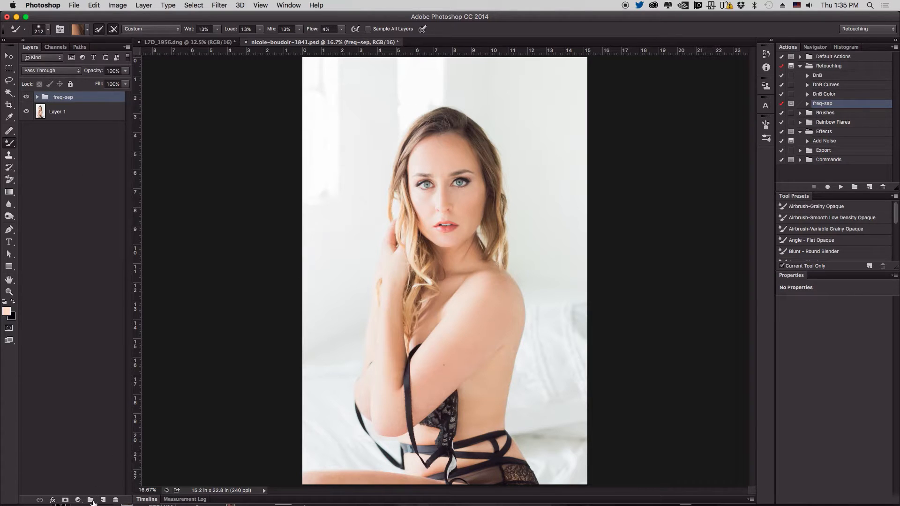
pyautogui.click(102, 500)
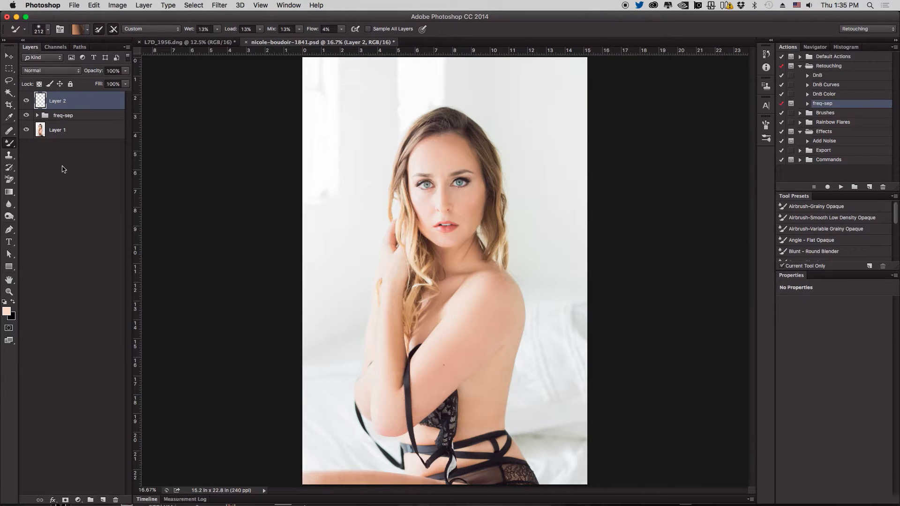
# Switch to the Brush tool at 100% opacity and 100% flow and sample a warm skin tone from the side of the torso.
pyautogui.click(13, 144)
pyautogui.click(38, 146)
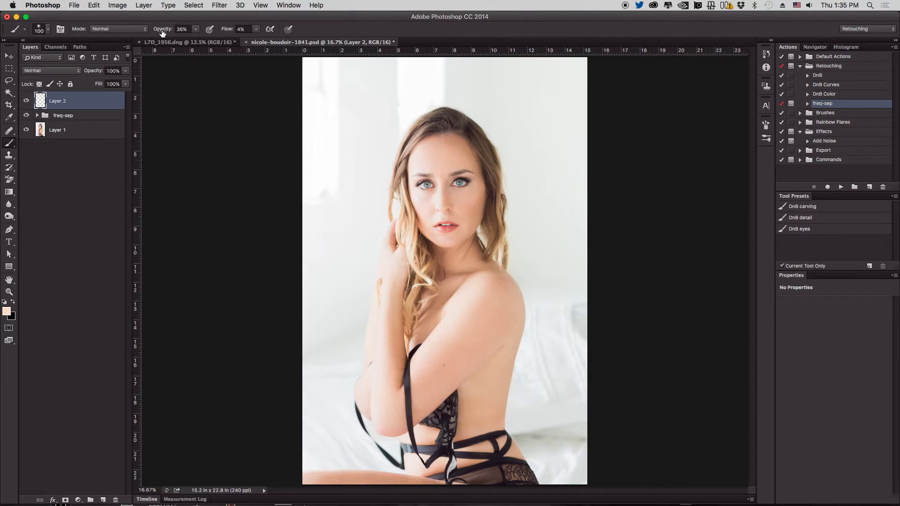
pyautogui.hotkey('shift', '0')
pyautogui.moveTo(474, 402); pyautogui.dragTo(473, 397)
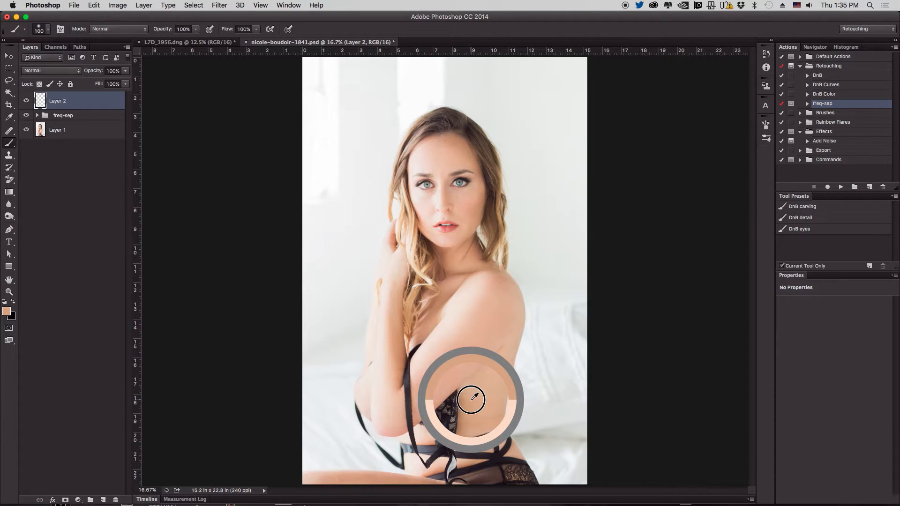
pyautogui.moveTo(473, 399); pyautogui.dragTo(463, 391)
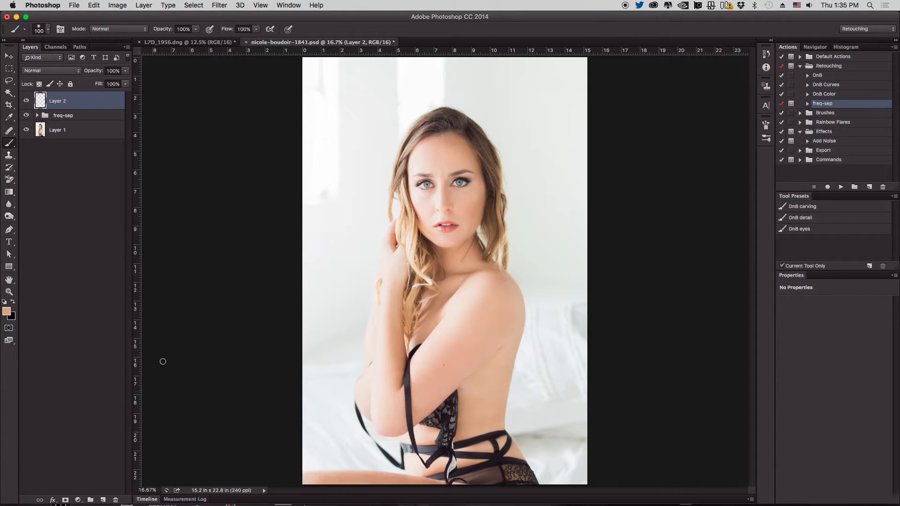
# Paint the sampled skin tone over the shoulder, upper arm, chest and back with a brush of about 500 px.
pyautogui.keyDown('ctrl'); pyautogui.keyDown('alt'); pyautogui.moveTo(446, 319); pyautogui.dragTo(460, 319); pyautogui.keyUp('alt'); pyautogui.keyUp('ctrl')
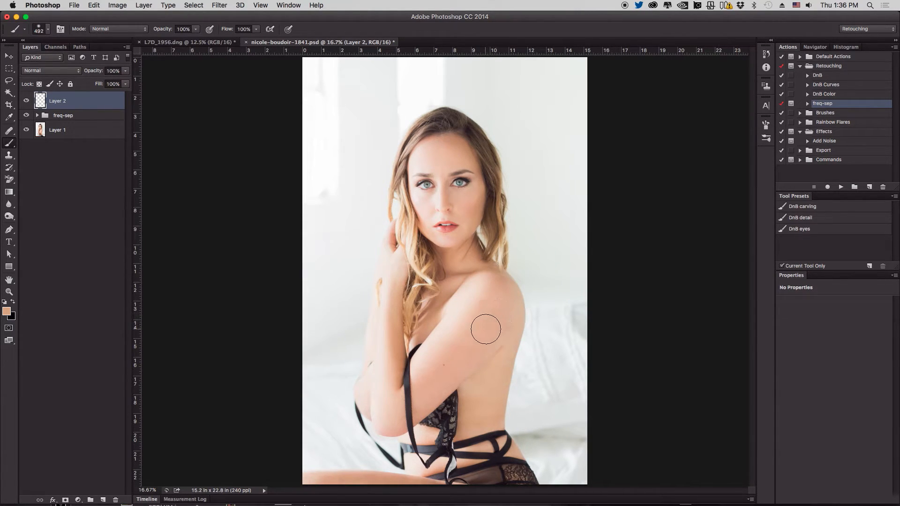
pyautogui.press('[')
pyautogui.press(']')
pyautogui.press(']')
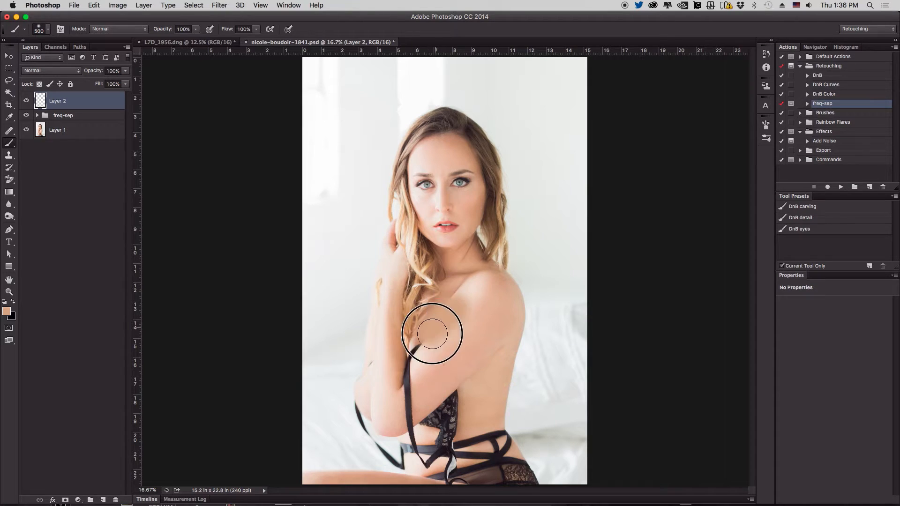
pyautogui.press('[')
pyautogui.press('[')
pyautogui.moveTo(446, 374)
pyautogui.mouseDown()
pyautogui.moveTo(430, 356)
pyautogui.moveTo(429, 398)
pyautogui.moveTo(469, 351)
pyautogui.moveTo(475, 293)
pyautogui.moveTo(474, 331)
pyautogui.mouseUp()
pyautogui.press(']')
pyautogui.moveTo(488, 289)
pyautogui.mouseDown()
pyautogui.moveTo(499, 314)
pyautogui.moveTo(478, 289)
pyautogui.moveTo(455, 299)
pyautogui.moveTo(481, 287)
pyautogui.mouseUp()
pyautogui.moveTo(483, 336)
pyautogui.mouseDown()
pyautogui.moveTo(486, 423)
pyautogui.moveTo(496, 341)
pyautogui.moveTo(475, 272)
pyautogui.mouseUp()
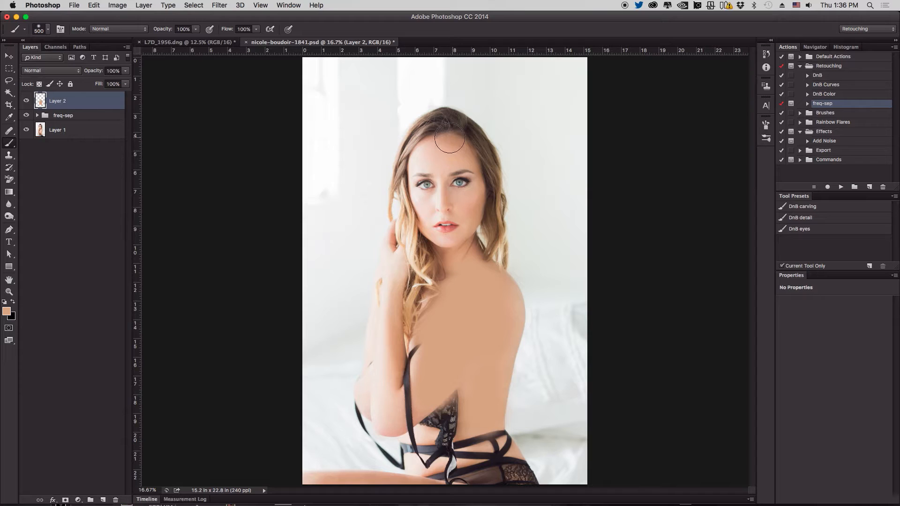
# Paint the same skin tone over the elbow and the raised forearm.
pyautogui.press('[')
pyautogui.press('[')
pyautogui.press('[')
pyautogui.press(']')
pyautogui.press(']')
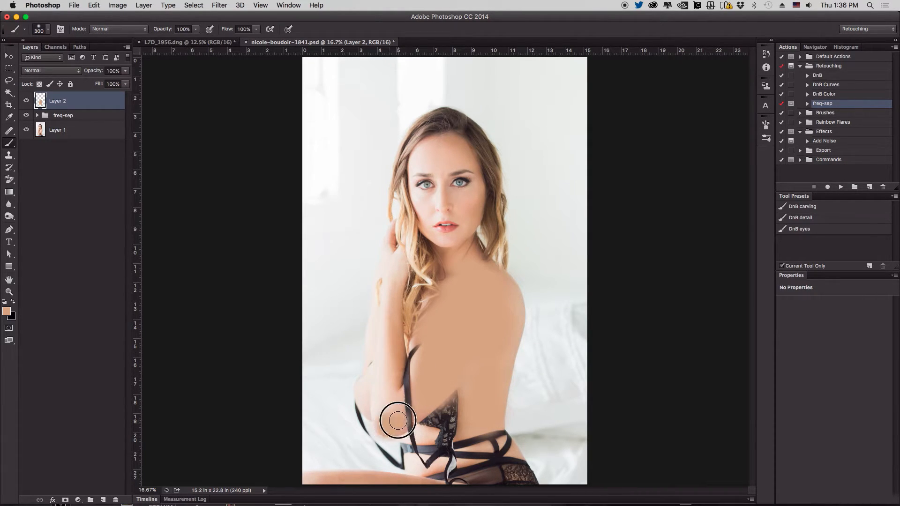
pyautogui.press(']')
pyautogui.moveTo(393, 418)
pyautogui.mouseDown()
pyautogui.moveTo(381, 372)
pyautogui.moveTo(387, 287)
pyautogui.moveTo(387, 328)
pyautogui.mouseUp()
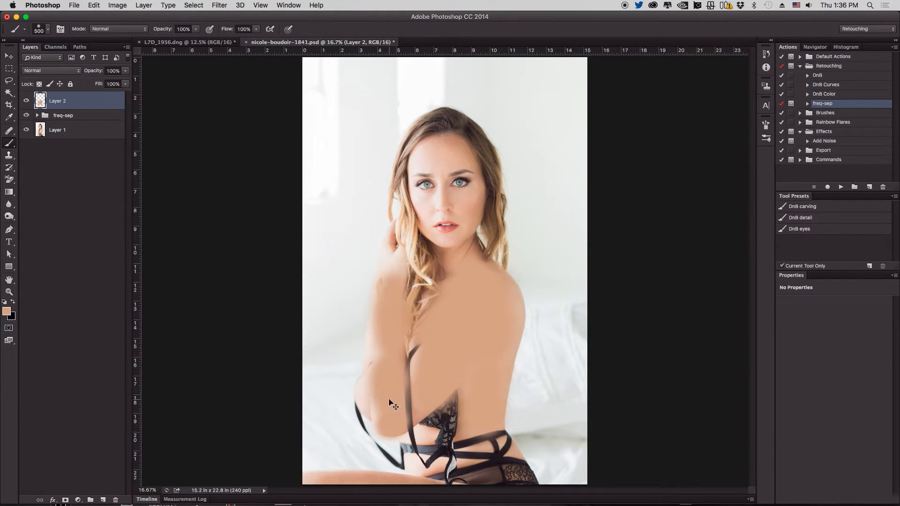
# Duplicate the painted layer, hide the copy and set the original Layer 2 to the Color blend mode.
pyautogui.hotkey('ctrl', 'j')
pyautogui.click(91, 120)
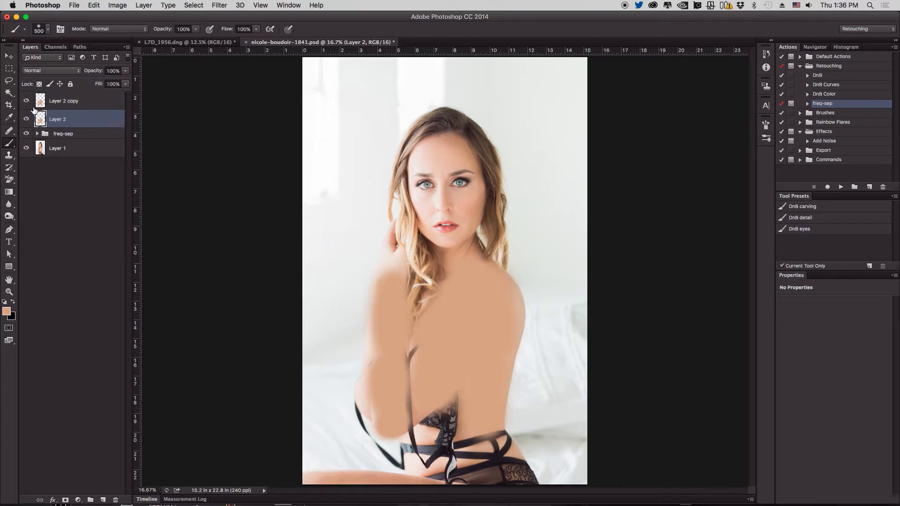
pyautogui.click(26, 101)
pyautogui.click(73, 71)
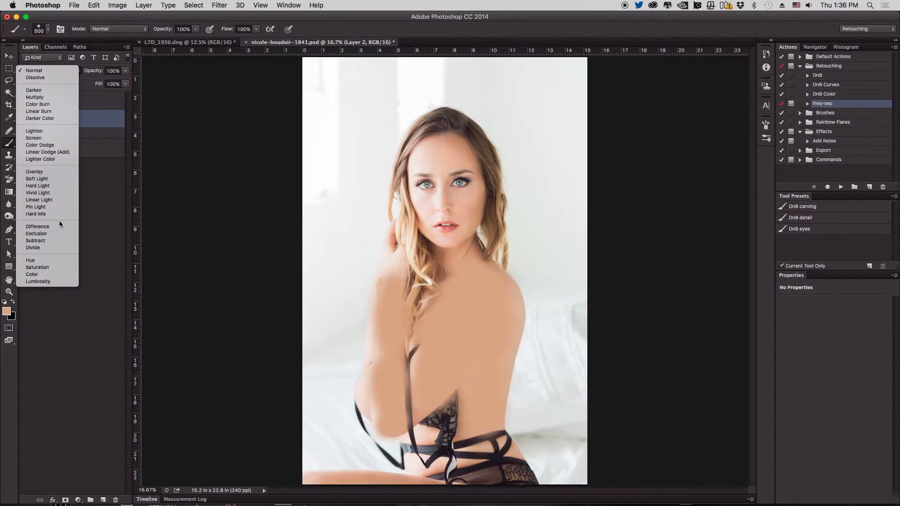
pyautogui.click(65, 275)
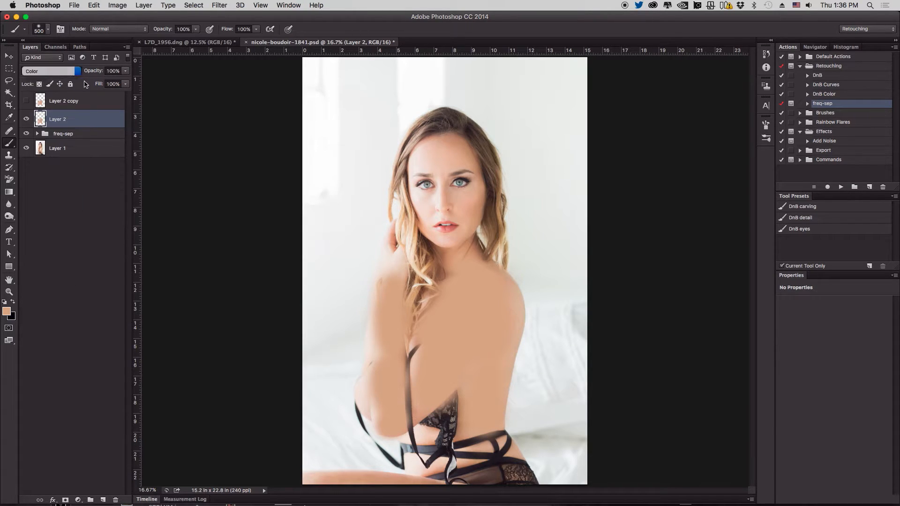
# Show Layer 2 copy again and set its blend mode to Hue.
pyautogui.click(99, 103)
pyautogui.click(27, 100)
pyautogui.click(57, 71)
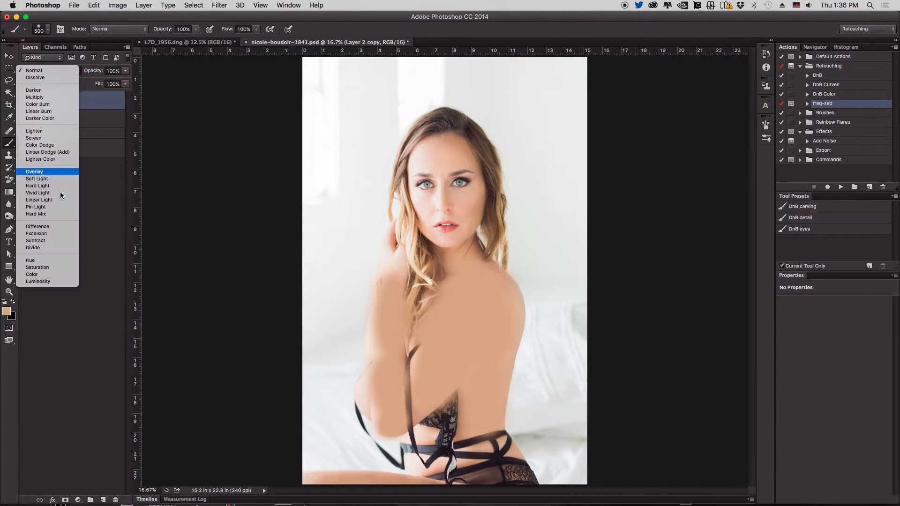
pyautogui.click(64, 258)
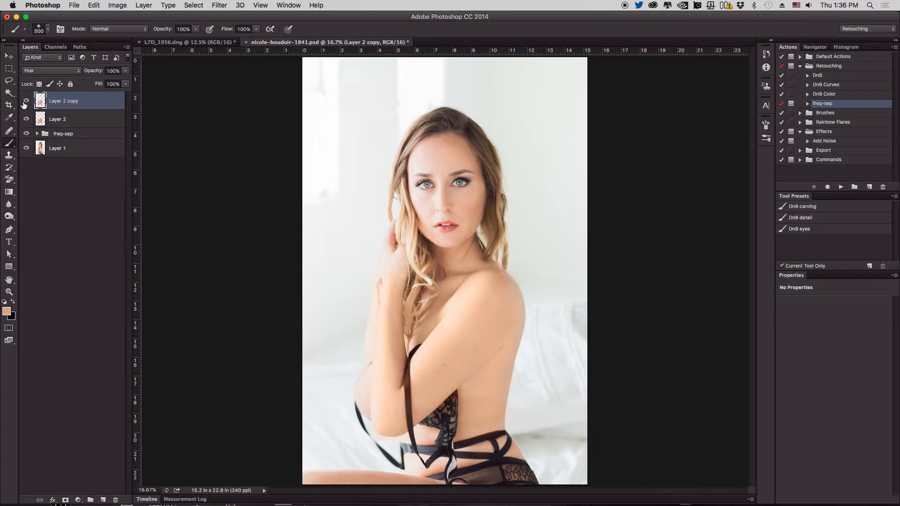
# Group Layer 2 and Layer 2 copy and lower the group's opacity to 35%.
pyautogui.click(79, 122)
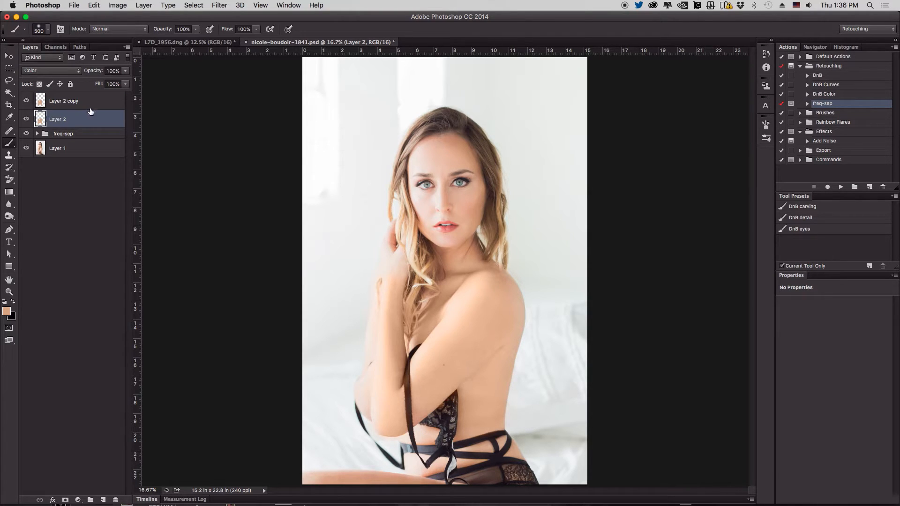
pyautogui.keyDown('shift'); pyautogui.click(89, 107); pyautogui.keyUp('shift')
pyautogui.press('super+g')
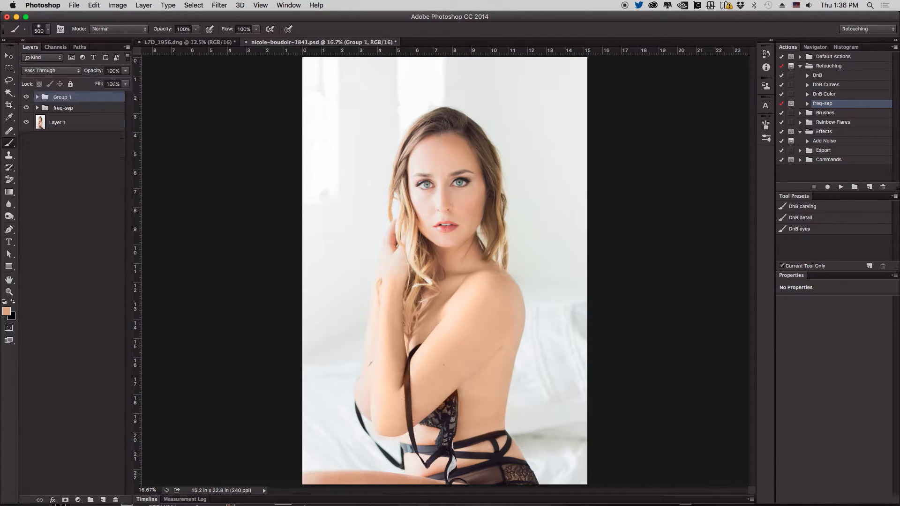
pyautogui.click(125, 70)
pyautogui.moveTo(122, 84); pyautogui.dragTo(96, 85)
# Expand the new group and compare the skin color with the group shown and hidden.
pyautogui.click(37, 97)
pyautogui.click(26, 97)
pyautogui.click(26, 97)
pyautogui.click(26, 97)
pyautogui.click(26, 97)
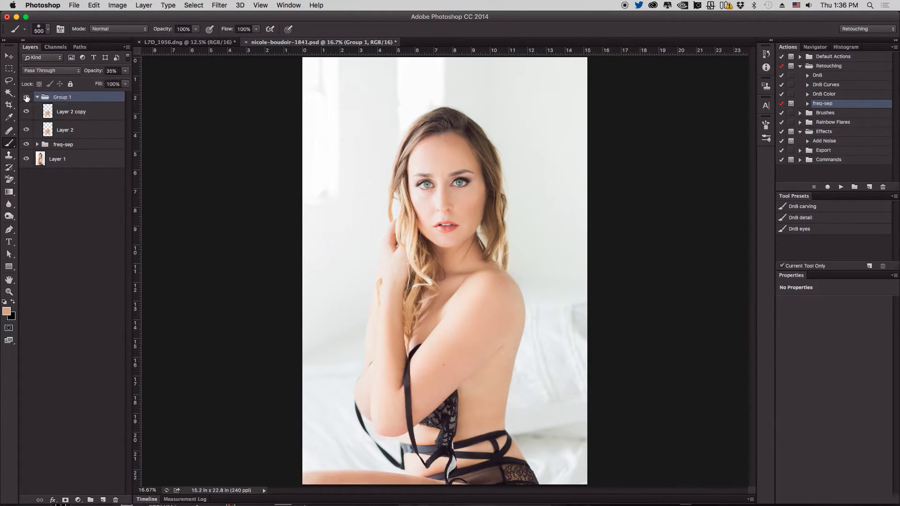
pyautogui.click(26, 97)
pyautogui.click(26, 97)
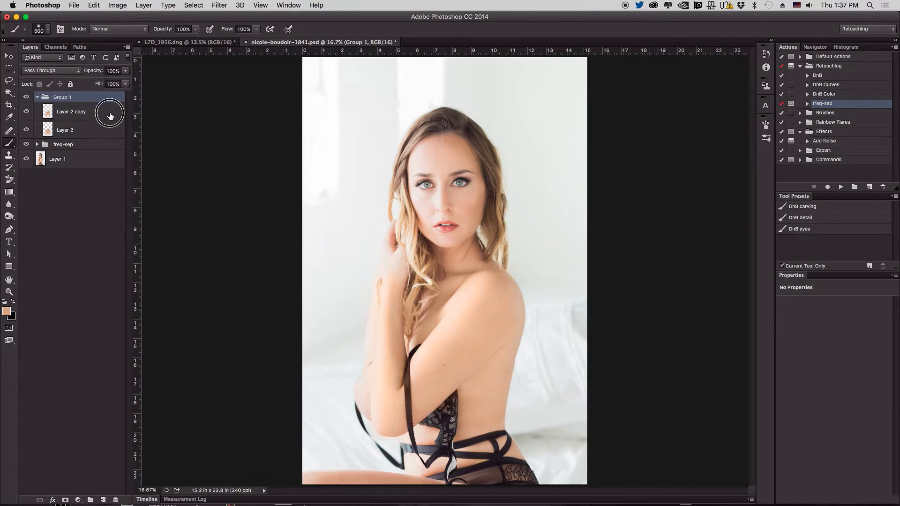
# Hide Layer 2 copy and lower the opacity of Layer 2 to 22%.
pyautogui.click(34, 113)
pyautogui.click(26, 112)
pyautogui.click(80, 131)
pyautogui.click(25, 131)
pyautogui.click(26, 131)
pyautogui.moveTo(125, 70); pyautogui.dragTo(92, 85)
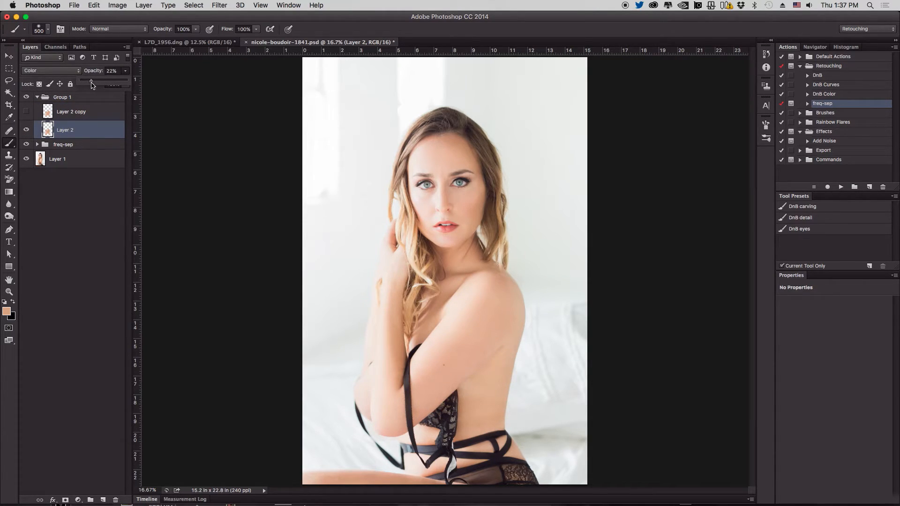
# Show Layer 2 copy again, lower its opacity to 66% and reduce Layer 2's opacity to 13%.
pyautogui.click(92, 111)
pyautogui.click(26, 113)
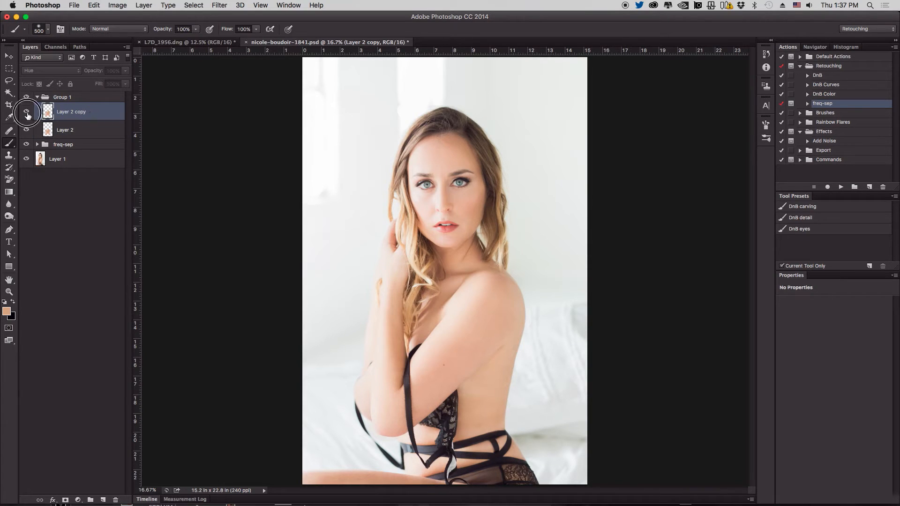
pyautogui.click(124, 74)
pyautogui.click(120, 82)
pyautogui.click(112, 83)
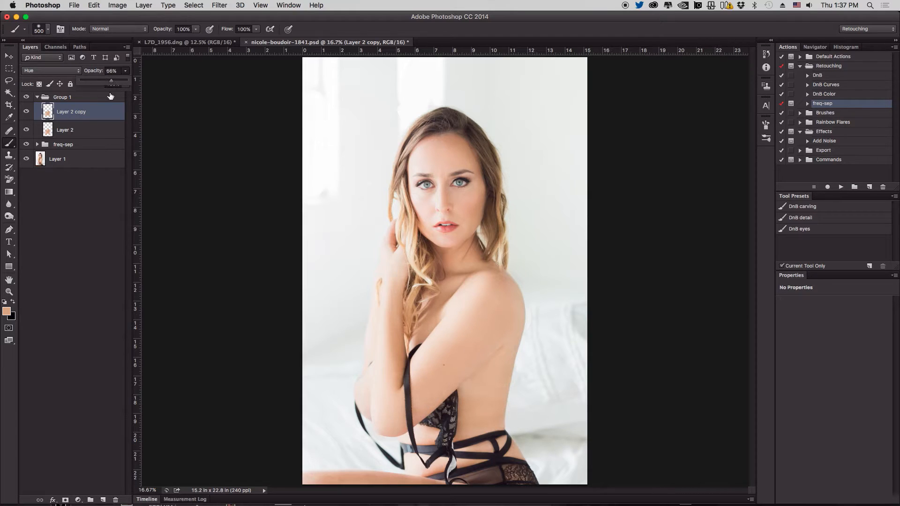
pyautogui.click(97, 135)
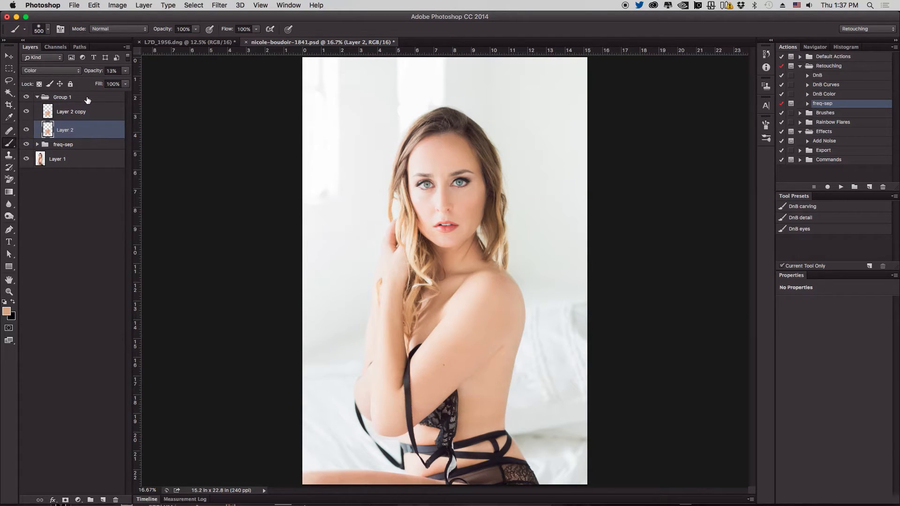
# Compare the skin color with Group 1 shown and hidden.
pyautogui.click(34, 100)
pyautogui.click(27, 99)
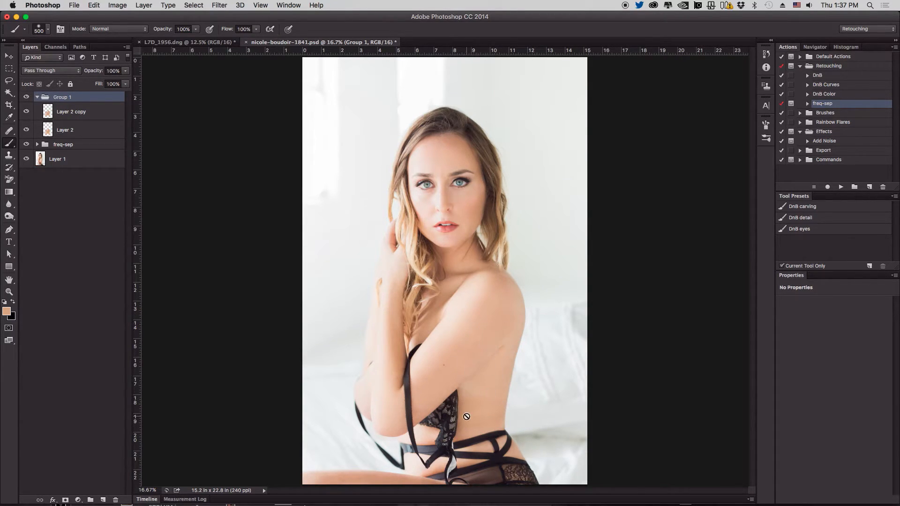
pyautogui.click(27, 98)
pyautogui.click(26, 97)
pyautogui.click(25, 98)
pyautogui.click(25, 97)
pyautogui.click(26, 98)
pyautogui.click(26, 98)
# Collapse Group 1 and run the DnB action from the Retouching set above it.
pyautogui.press('super+minus')
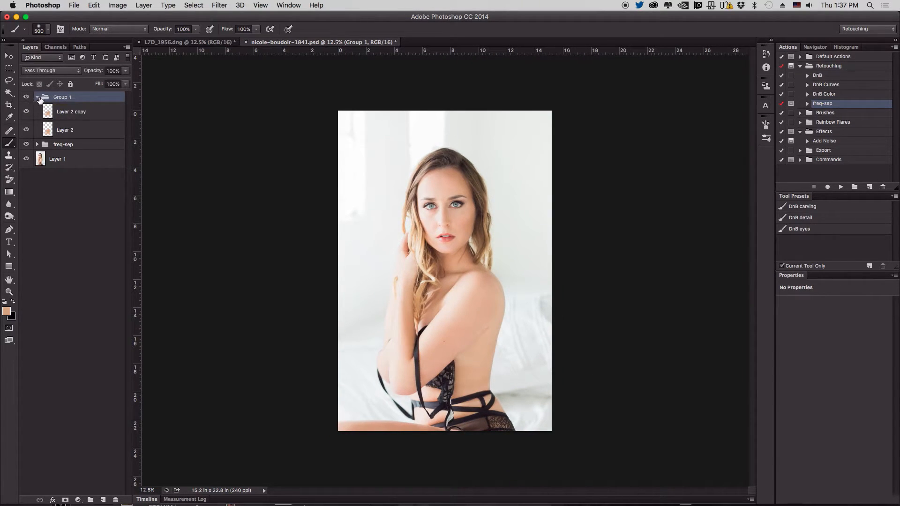
pyautogui.click(37, 97)
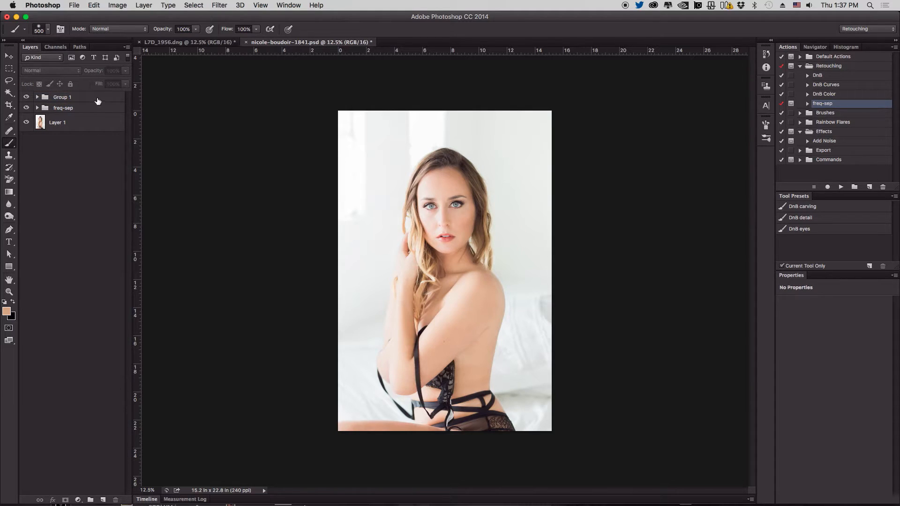
pyautogui.click(853, 79)
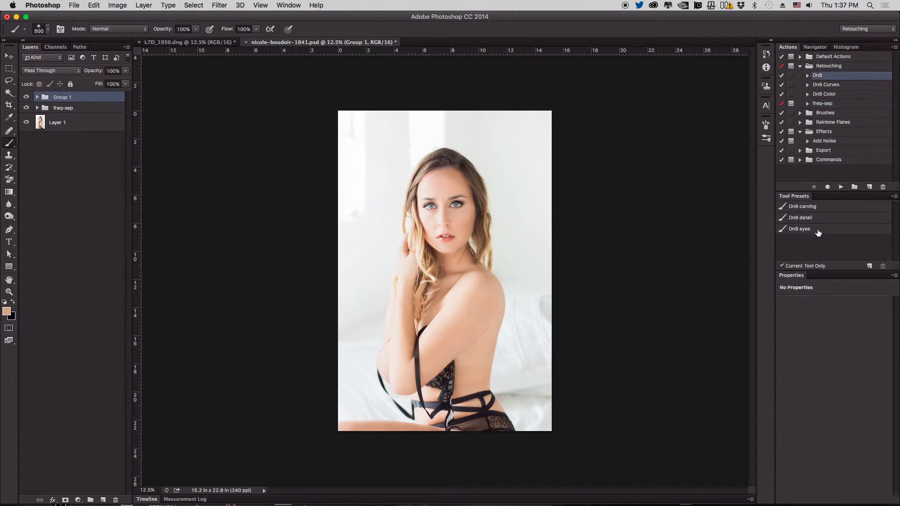
pyautogui.click(841, 187)
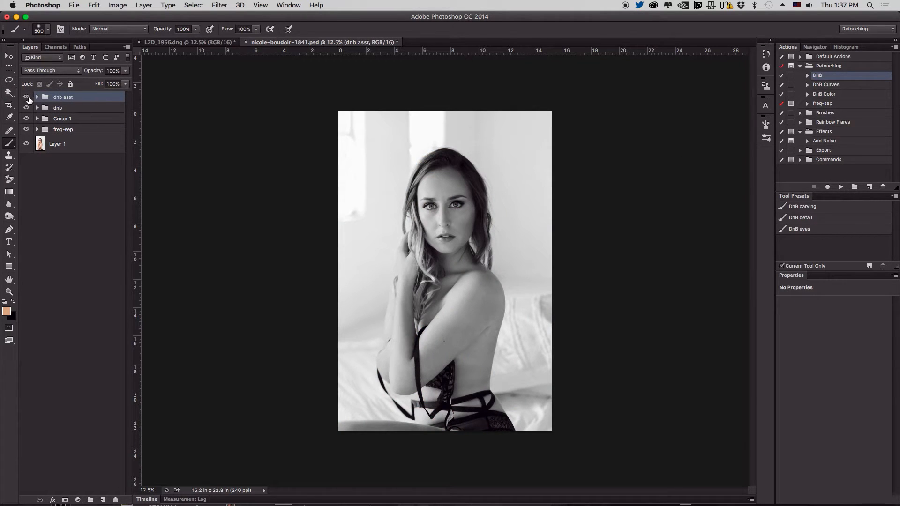
# Expand the dnb group, target the dodge layer's mask and load the DnB carving brush preset.
pyautogui.click(37, 108)
pyautogui.click(37, 108)
pyautogui.click(38, 108)
pyautogui.click(50, 134)
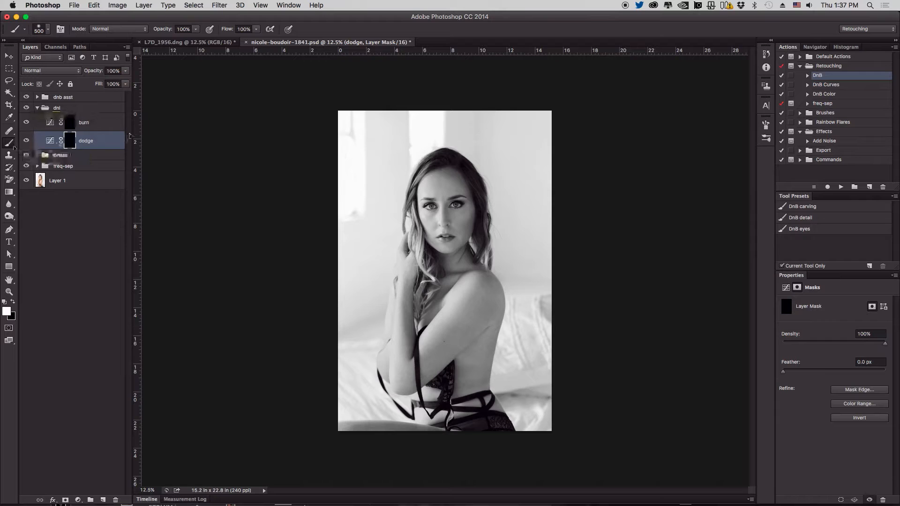
pyautogui.click(804, 207)
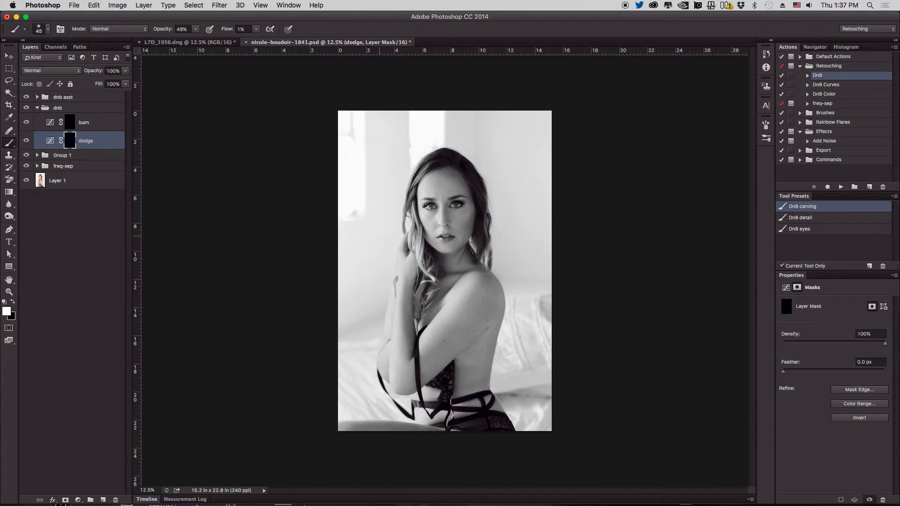
# Enlarge the brush to 600 px and brighten the shoulder and upper arm on the dodge mask.
pyautogui.press('super+equal')
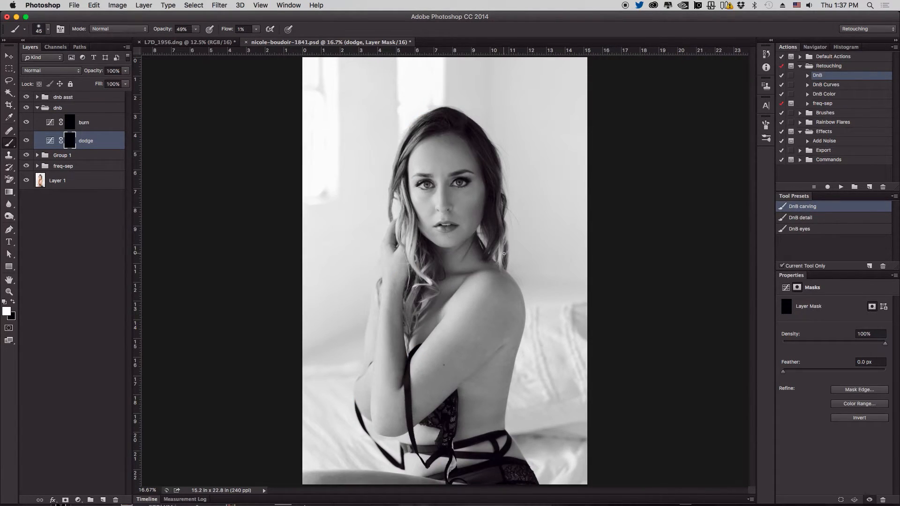
pyautogui.press(']')
pyautogui.press(']')
pyautogui.press(']')
pyautogui.press(']')
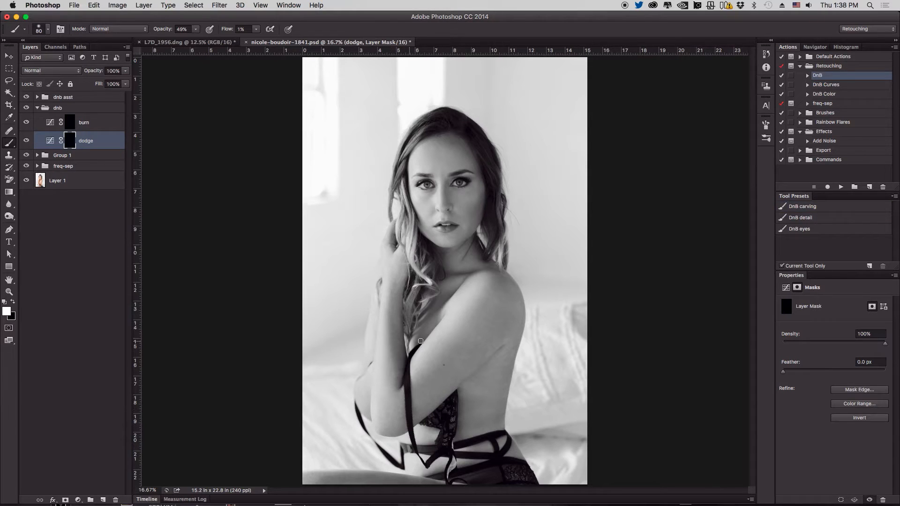
pyautogui.press(']')
pyautogui.press(']')
pyautogui.press(']')
pyautogui.press(']')
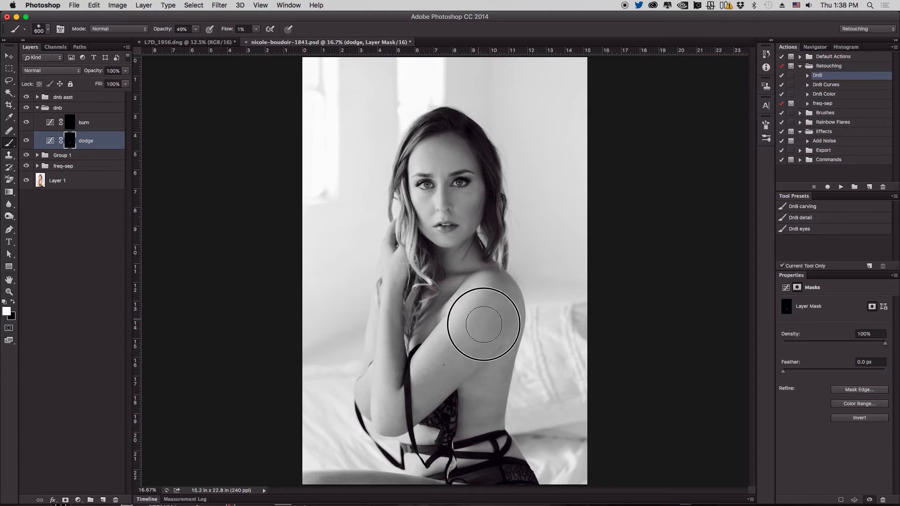
# Dodge from the shoulder down the upper arm toward the elbow, reducing the brush to 400 px and smaller.
pyautogui.press('[')
pyautogui.press('[')
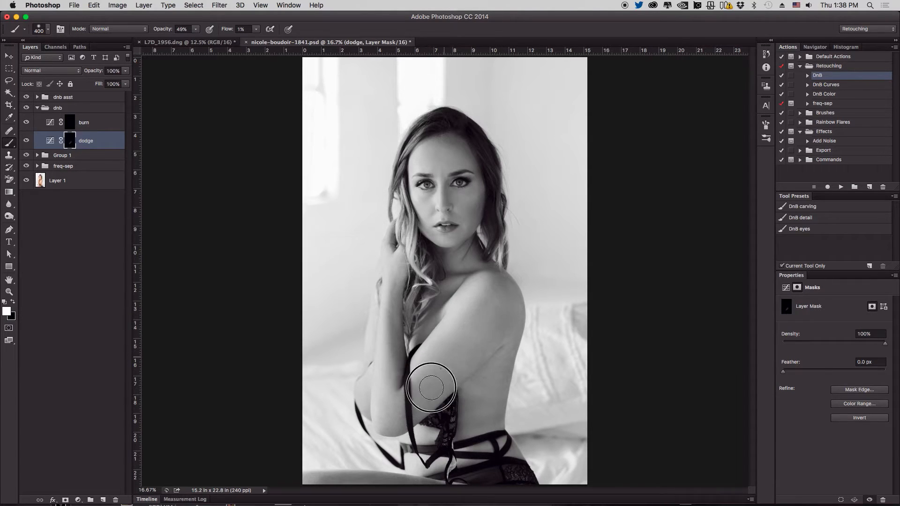
pyautogui.press('[')
pyautogui.moveTo(505, 301); pyautogui.dragTo(506, 318)
pyautogui.moveTo(504, 327); pyautogui.dragTo(502, 339)
pyautogui.moveTo(509, 306)
pyautogui.mouseDown()
pyautogui.moveTo(493, 284)
pyautogui.moveTo(508, 283)
pyautogui.moveTo(450, 361)
pyautogui.mouseUp()
pyautogui.press(']')
pyautogui.press(']')
pyautogui.moveTo(474, 318)
pyautogui.mouseDown()
pyautogui.moveTo(459, 349)
pyautogui.moveTo(414, 400)
pyautogui.mouseUp()
# Dodge the chest area beside the hair and the lower part of the upper arm, adapting the brush size to each area.
pyautogui.press('[')
pyautogui.press('[')
pyautogui.press('[')
pyautogui.moveTo(399, 292)
pyautogui.mouseDown()
pyautogui.moveTo(387, 308)
pyautogui.moveTo(388, 389)
pyautogui.moveTo(388, 275)
pyautogui.moveTo(382, 357)
pyautogui.moveTo(418, 330)
pyautogui.mouseUp()
pyautogui.press(']')
pyautogui.press(']')
pyautogui.press(']')
pyautogui.press(']')
pyautogui.moveTo(456, 355)
pyautogui.mouseDown()
pyautogui.moveTo(490, 319)
pyautogui.moveTo(453, 354)
pyautogui.moveTo(491, 291)
pyautogui.moveTo(474, 326)
pyautogui.mouseUp()
pyautogui.press('[')
pyautogui.press('[')
pyautogui.moveTo(416, 401)
pyautogui.mouseDown()
pyautogui.moveTo(421, 410)
pyautogui.moveTo(433, 399)
pyautogui.moveTo(415, 412)
pyautogui.moveTo(429, 370)
pyautogui.moveTo(429, 382)
pyautogui.mouseUp()
# Build up the highlights on the shoulder and the underside of the upper arm on the dodge mask.
pyautogui.press('[')
pyautogui.press(']')
pyautogui.press(']')
pyautogui.moveTo(493, 307)
pyautogui.mouseDown()
pyautogui.moveTo(494, 297)
pyautogui.moveTo(470, 315)
pyautogui.mouseUp()
pyautogui.moveTo(458, 361)
pyautogui.mouseDown()
pyautogui.moveTo(438, 390)
pyautogui.moveTo(462, 368)
pyautogui.mouseUp()
pyautogui.moveTo(497, 307)
pyautogui.mouseDown()
pyautogui.moveTo(476, 322)
pyautogui.moveTo(490, 289)
pyautogui.moveTo(503, 322)
pyautogui.mouseUp()
pyautogui.press('[')
pyautogui.press('[')
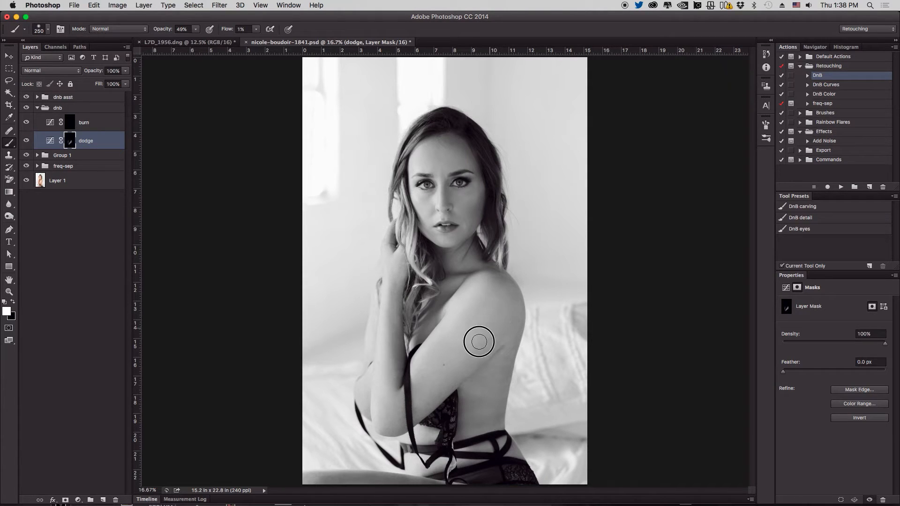
pyautogui.press(']')
pyautogui.press(']')
pyautogui.press(']')
pyautogui.press('[')
# Compare the arm highlights with the dodge layer shown and hidden.
pyautogui.click(27, 141)
pyautogui.click(26, 141)
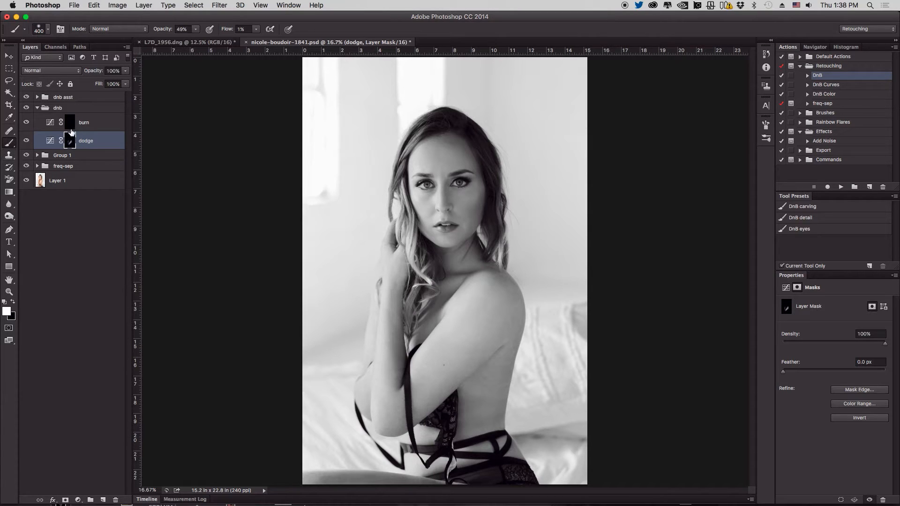
pyautogui.click(27, 141)
pyautogui.click(27, 140)
# Brighten the side of the torso above the waist on the dodge mask with a brush of about 200 px.
pyautogui.press('super+equal')
pyautogui.press('super+equal')
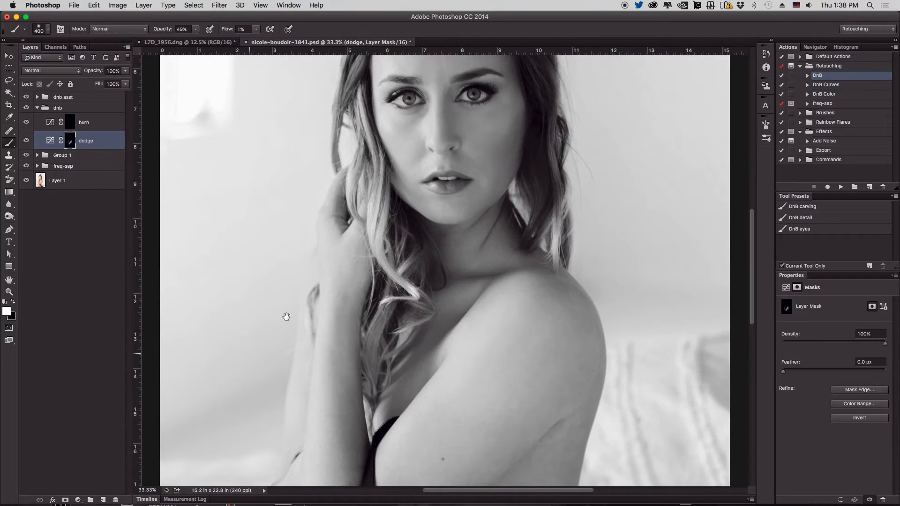
pyautogui.moveTo(460, 202)
pyautogui.mouseDown()
pyautogui.moveTo(391, 185)
pyautogui.moveTo(382, 169)
pyautogui.mouseUp()
pyautogui.press('[')
pyautogui.press('[')
pyautogui.moveTo(338, 272)
pyautogui.mouseDown()
pyautogui.moveTo(340, 291)
pyautogui.moveTo(351, 293)
pyautogui.moveTo(372, 272)
pyautogui.moveTo(368, 317)
pyautogui.moveTo(346, 329)
pyautogui.moveTo(382, 320)
pyautogui.moveTo(355, 296)
pyautogui.moveTo(366, 280)
pyautogui.moveTo(347, 280)
pyautogui.moveTo(362, 282)
pyautogui.moveTo(352, 296)
pyautogui.moveTo(392, 311)
pyautogui.moveTo(374, 291)
pyautogui.moveTo(349, 284)
pyautogui.mouseUp()
pyautogui.press(']')
pyautogui.press('[')
pyautogui.press(']')
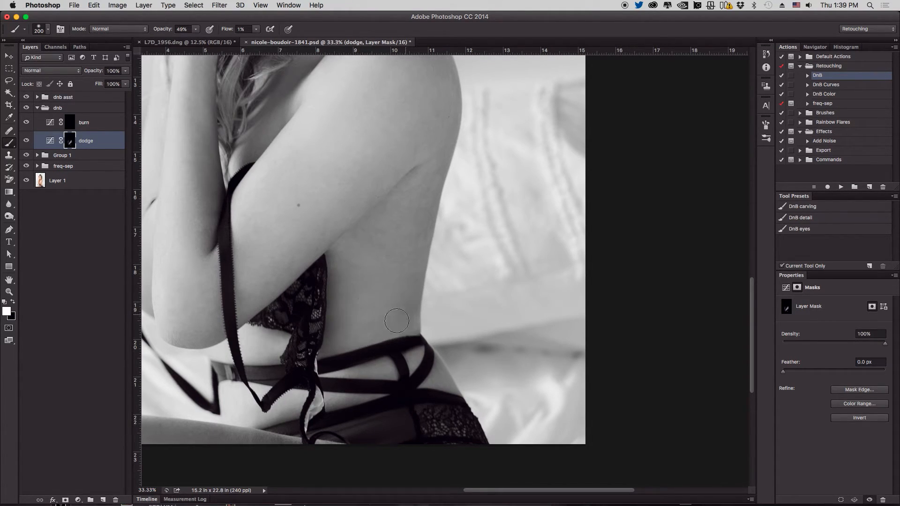
pyautogui.press('[')
pyautogui.press('[')
pyautogui.moveTo(402, 303)
pyautogui.mouseDown()
pyautogui.moveTo(347, 263)
pyautogui.moveTo(358, 281)
pyautogui.moveTo(353, 313)
pyautogui.moveTo(350, 294)
pyautogui.moveTo(395, 302)
pyautogui.moveTo(381, 295)
pyautogui.moveTo(408, 271)
pyautogui.moveTo(406, 279)
pyautogui.mouseUp()
pyautogui.press(']')
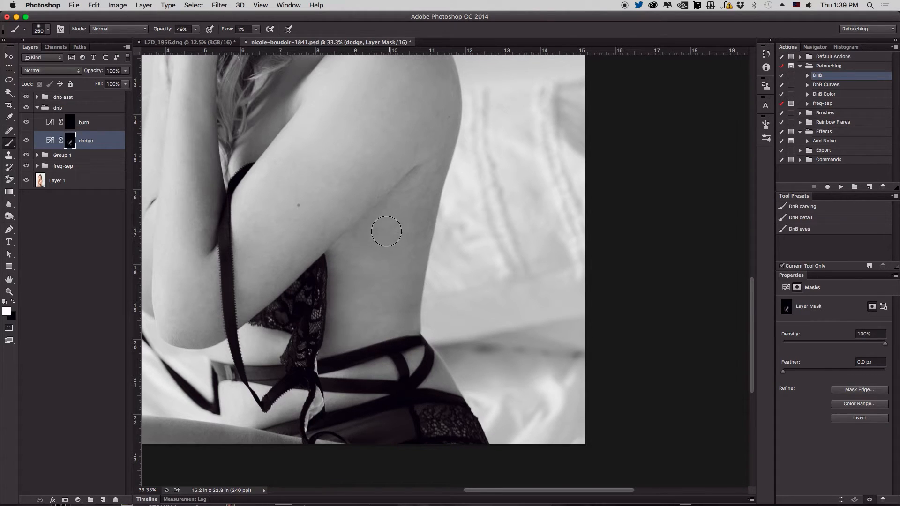
# Dodge the center of the forehead and the area between the eyebrows, reducing the brush to 100 px.
pyautogui.moveTo(402, 228); pyautogui.dragTo(451, 370)
pyautogui.moveTo(441, 261); pyautogui.dragTo(459, 384)
pyautogui.moveTo(420, 241); pyautogui.dragTo(435, 346)
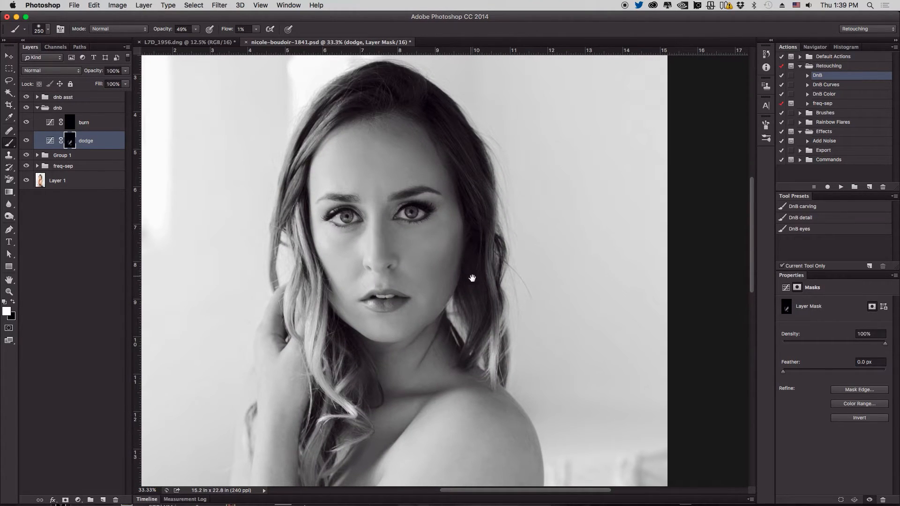
pyautogui.moveTo(470, 278); pyautogui.dragTo(476, 287)
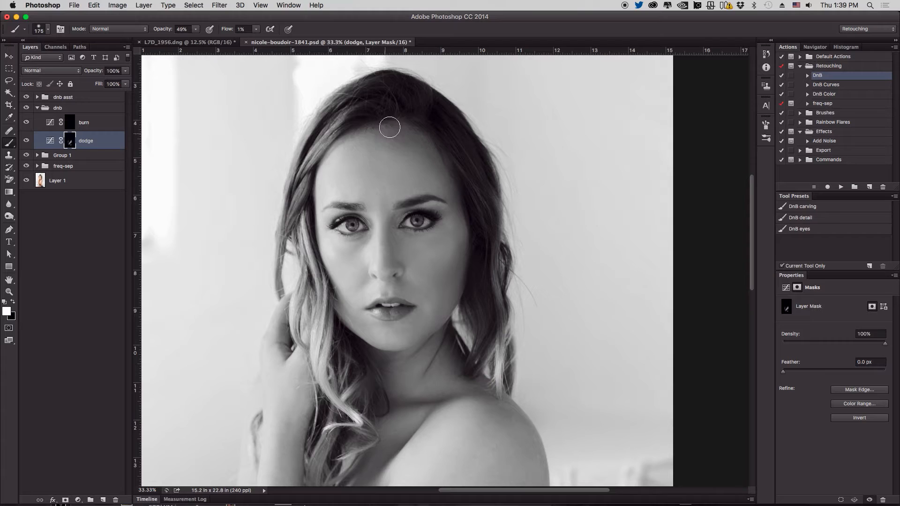
pyautogui.press(']')
pyautogui.moveTo(374, 165); pyautogui.dragTo(374, 152)
pyautogui.press(']')
pyautogui.press(']')
pyautogui.moveTo(378, 194)
pyautogui.mouseDown()
pyautogui.moveTo(348, 188)
pyautogui.moveTo(372, 190)
pyautogui.moveTo(376, 166)
pyautogui.moveTo(386, 173)
pyautogui.moveTo(381, 211)
pyautogui.mouseUp()
pyautogui.press('[')
pyautogui.press('[')
pyautogui.moveTo(388, 175)
pyautogui.mouseDown()
pyautogui.moveTo(420, 183)
pyautogui.moveTo(397, 207)
pyautogui.mouseUp()
pyautogui.press('[')
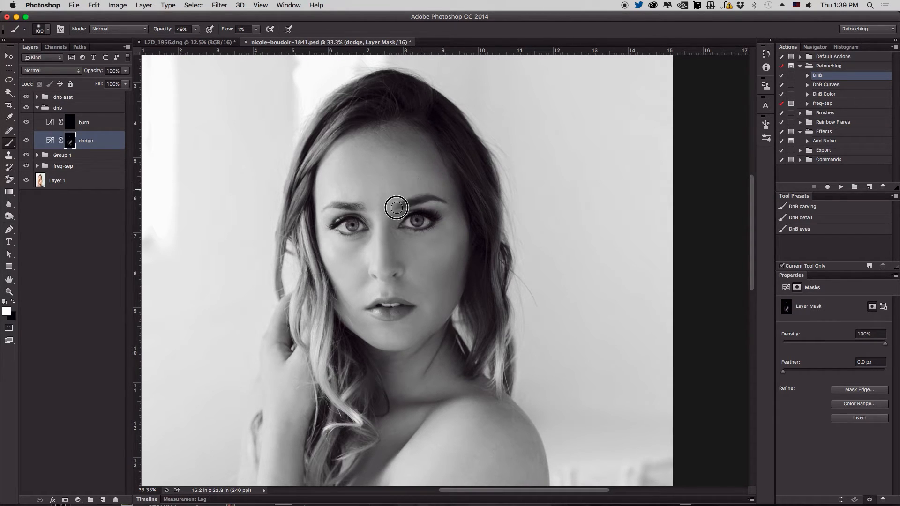
# Dodge from the forehead to the nose bridge and over the image's left cheek with a brush of about 125 px.
pyautogui.moveTo(417, 173); pyautogui.dragTo(383, 221)
pyautogui.moveTo(364, 257)
pyautogui.mouseDown()
pyautogui.moveTo(335, 251)
pyautogui.moveTo(333, 241)
pyautogui.moveTo(361, 257)
pyautogui.moveTo(345, 251)
pyautogui.moveTo(340, 267)
pyautogui.moveTo(354, 252)
pyautogui.moveTo(334, 241)
pyautogui.moveTo(354, 260)
pyautogui.moveTo(361, 253)
pyautogui.moveTo(340, 276)
pyautogui.moveTo(339, 266)
pyautogui.moveTo(348, 253)
pyautogui.moveTo(345, 280)
pyautogui.moveTo(361, 266)
pyautogui.moveTo(363, 287)
pyautogui.mouseUp()
pyautogui.press('[')
pyautogui.press('[')
pyautogui.press(']')
pyautogui.press('[')
pyautogui.press('[')
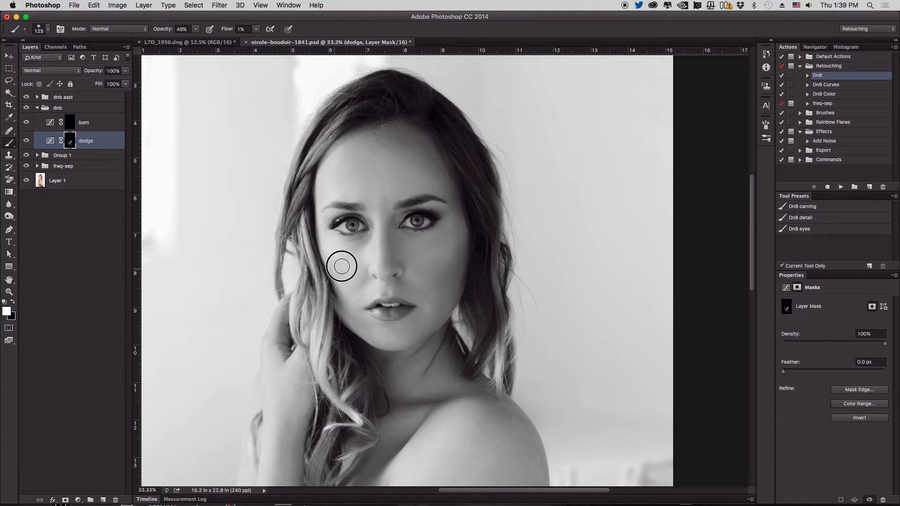
# Brighten the bridge of the nose up to the brows on the dodge mask with a smaller brush.
pyautogui.press(']')
pyautogui.moveTo(386, 247)
pyautogui.mouseDown()
pyautogui.moveTo(371, 212)
pyautogui.moveTo(388, 246)
pyautogui.moveTo(386, 231)
pyautogui.mouseUp()
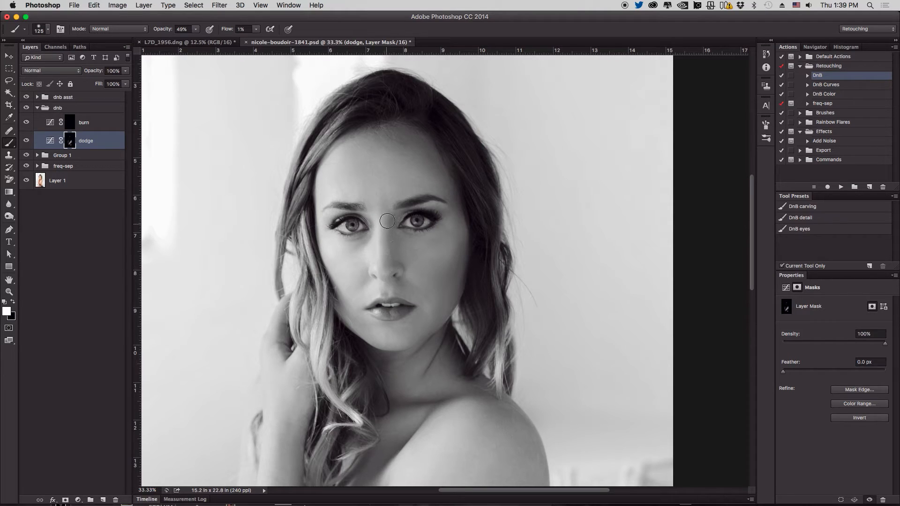
pyautogui.press('[')
pyautogui.press('[')
pyautogui.moveTo(381, 229); pyautogui.dragTo(386, 203)
# Dodge the under-eye area and inner eye corner on the image's right side with a brush of about 125 px.
pyautogui.press(']')
pyautogui.press(']')
pyautogui.press(']')
pyautogui.moveTo(408, 243)
pyautogui.mouseDown()
pyautogui.moveTo(427, 264)
pyautogui.moveTo(423, 257)
pyautogui.moveTo(451, 270)
pyautogui.moveTo(433, 279)
pyautogui.moveTo(440, 271)
pyautogui.moveTo(415, 256)
pyautogui.moveTo(450, 237)
pyautogui.moveTo(439, 265)
pyautogui.moveTo(426, 241)
pyautogui.mouseUp()
pyautogui.press(']')
pyautogui.press('[')
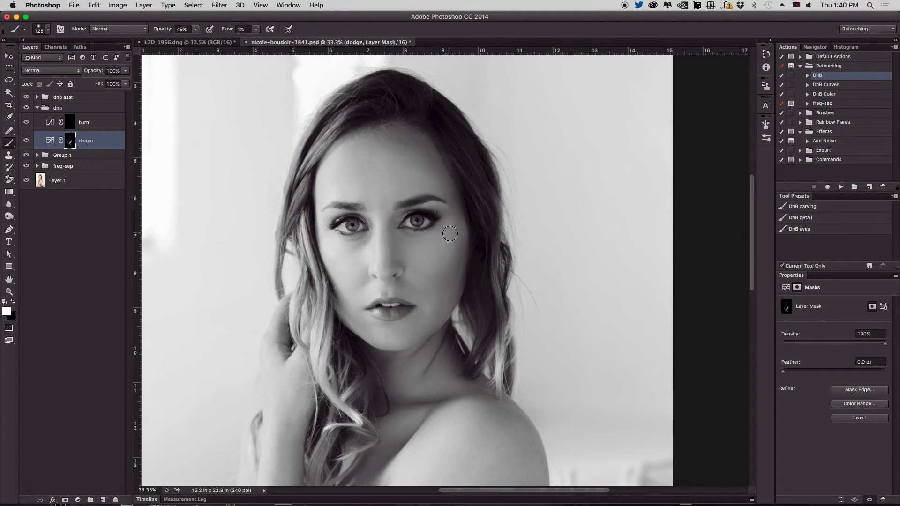
pyautogui.press('[')
pyautogui.moveTo(412, 225); pyautogui.dragTo(409, 219)
# Lighten the shadows beside the nostril and mouth corner on the image's right side and along the chin.
pyautogui.press('super+equal')
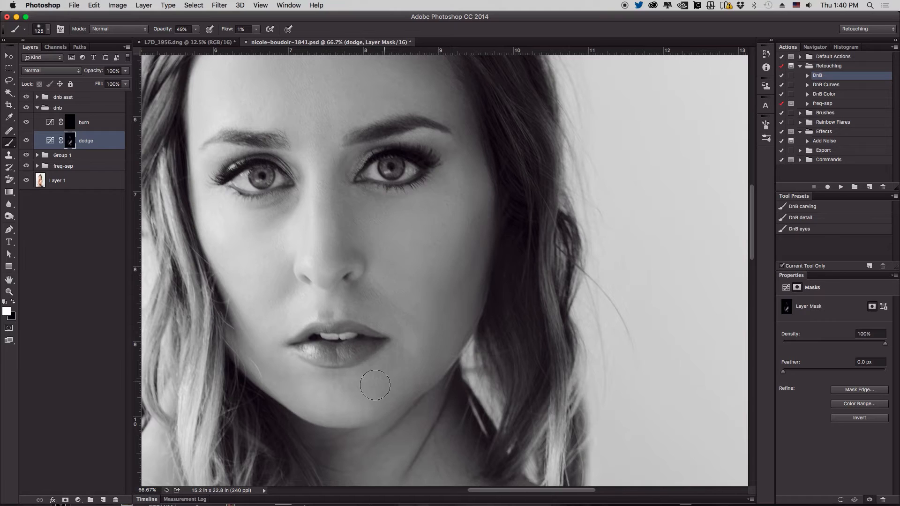
pyautogui.moveTo(387, 319); pyautogui.dragTo(397, 324)
pyautogui.moveTo(366, 300); pyautogui.dragTo(359, 292)
pyautogui.press('[')
pyautogui.moveTo(394, 324)
pyautogui.mouseDown()
pyautogui.moveTo(357, 308)
pyautogui.moveTo(377, 301)
pyautogui.moveTo(396, 314)
pyautogui.moveTo(370, 288)
pyautogui.moveTo(428, 331)
pyautogui.moveTo(408, 314)
pyautogui.mouseUp()
pyautogui.press('[')
pyautogui.press(']')
pyautogui.press(']')
pyautogui.moveTo(375, 385)
pyautogui.mouseDown()
pyautogui.moveTo(339, 407)
pyautogui.moveTo(375, 396)
pyautogui.moveTo(345, 389)
pyautogui.moveTo(371, 400)
pyautogui.moveTo(333, 415)
pyautogui.moveTo(344, 393)
pyautogui.moveTo(378, 385)
pyautogui.moveTo(374, 409)
pyautogui.moveTo(390, 402)
pyautogui.mouseUp()
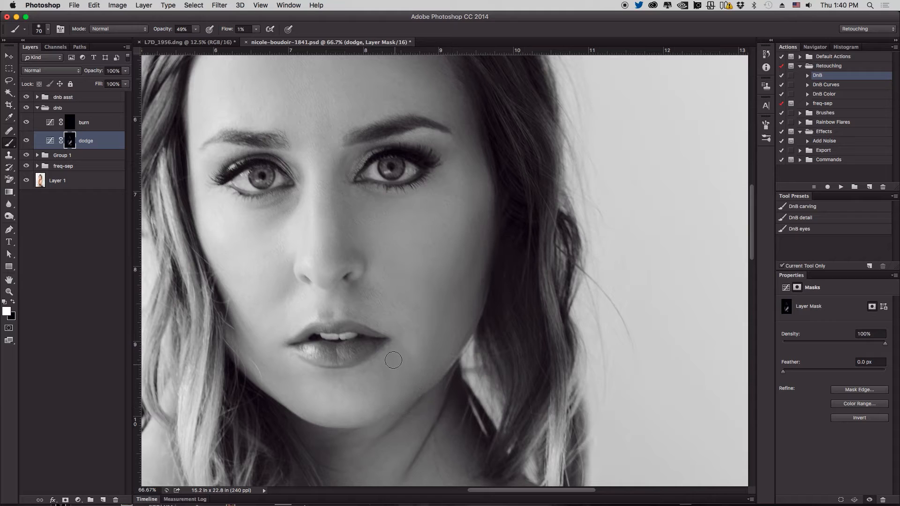
# Dodge the outer cheek on the image's right side and the lower lip, reducing the brush to 50 px.
pyautogui.moveTo(480, 249); pyautogui.dragTo(470, 223)
pyautogui.press('[')
pyautogui.moveTo(334, 354)
pyautogui.mouseDown()
pyautogui.moveTo(317, 356)
pyautogui.moveTo(315, 346)
pyautogui.moveTo(334, 360)
pyautogui.moveTo(318, 352)
pyautogui.moveTo(342, 351)
pyautogui.moveTo(318, 350)
pyautogui.moveTo(361, 351)
pyautogui.moveTo(315, 350)
pyautogui.moveTo(356, 350)
pyautogui.mouseUp()
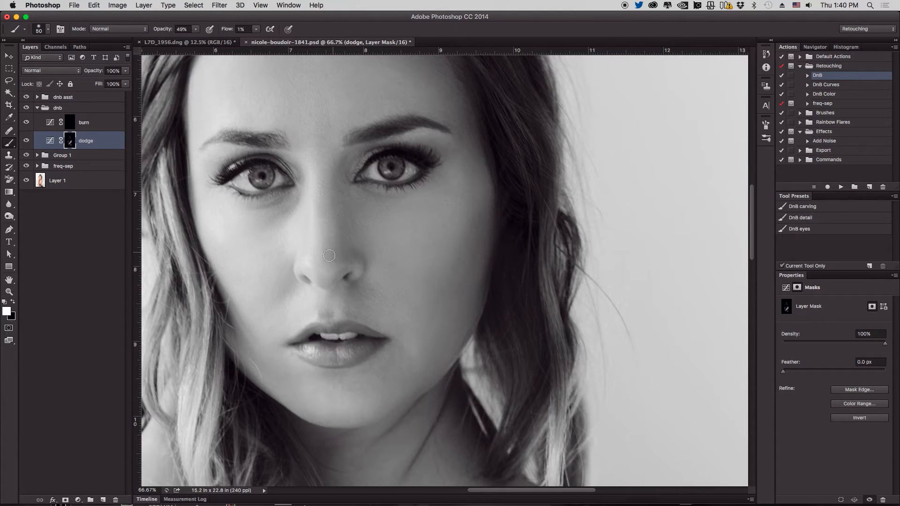
# Dodge the cheek below the eye on the image's right side and the forehead above the brows.
pyautogui.moveTo(390, 190); pyautogui.dragTo(405, 304)
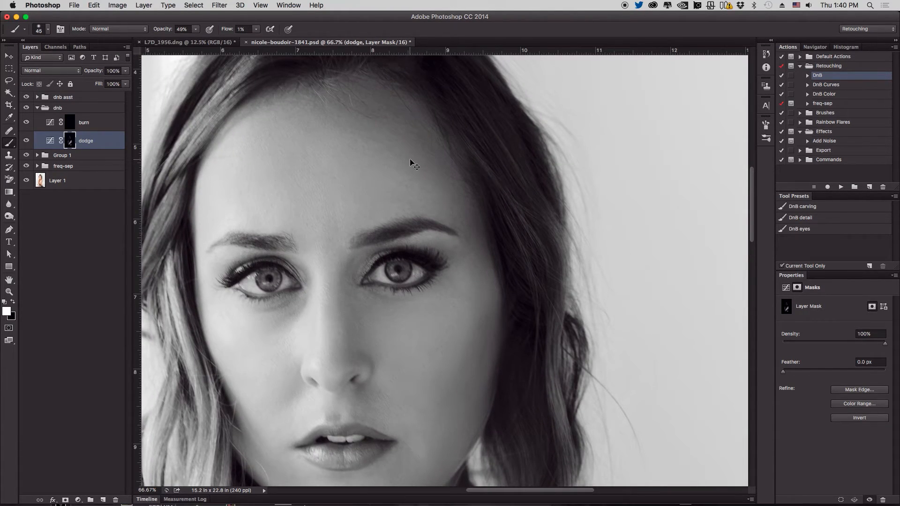
pyautogui.press('super+0')
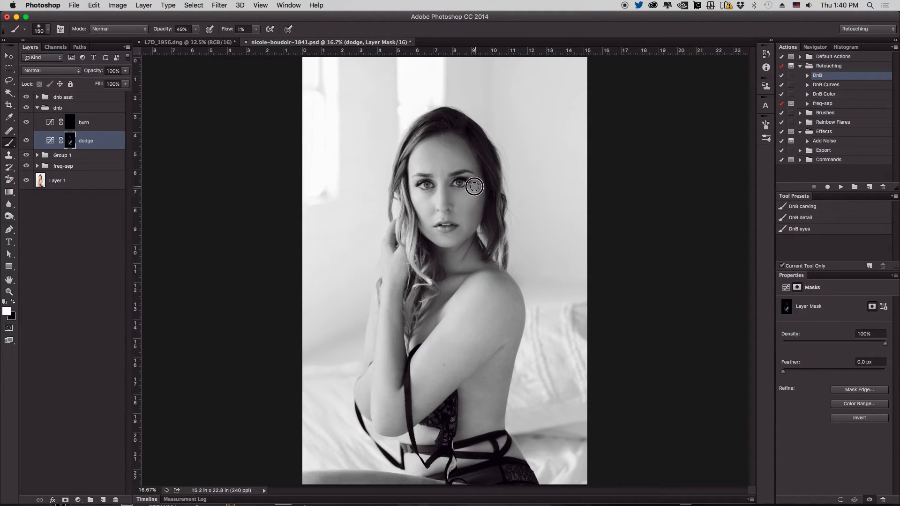
pyautogui.moveTo(462, 198)
pyautogui.mouseDown()
pyautogui.moveTo(450, 195)
pyautogui.moveTo(463, 197)
pyautogui.mouseUp()
pyautogui.press('super+equal')
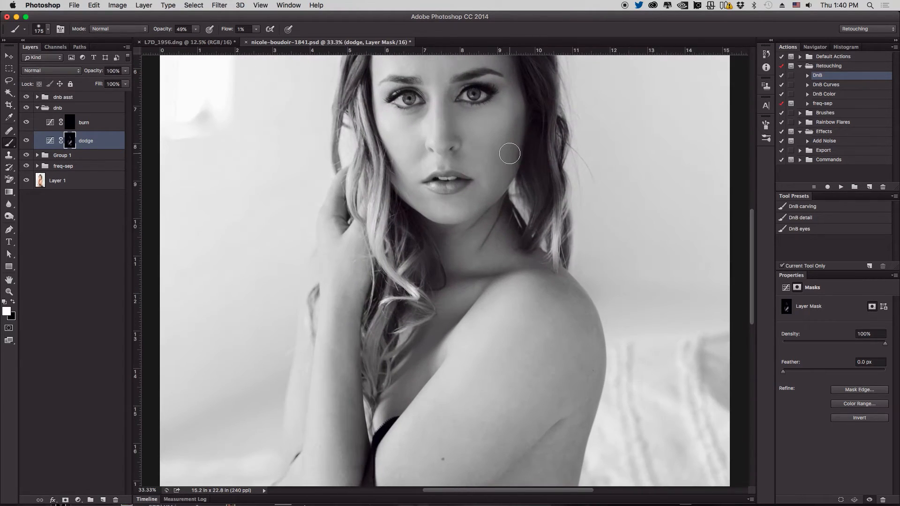
pyautogui.moveTo(462, 111)
pyautogui.mouseDown()
pyautogui.moveTo(458, 191)
pyautogui.moveTo(434, 243)
pyautogui.moveTo(396, 211)
pyautogui.moveTo(399, 237)
pyautogui.moveTo(424, 257)
pyautogui.moveTo(424, 227)
pyautogui.moveTo(439, 244)
pyautogui.mouseUp()
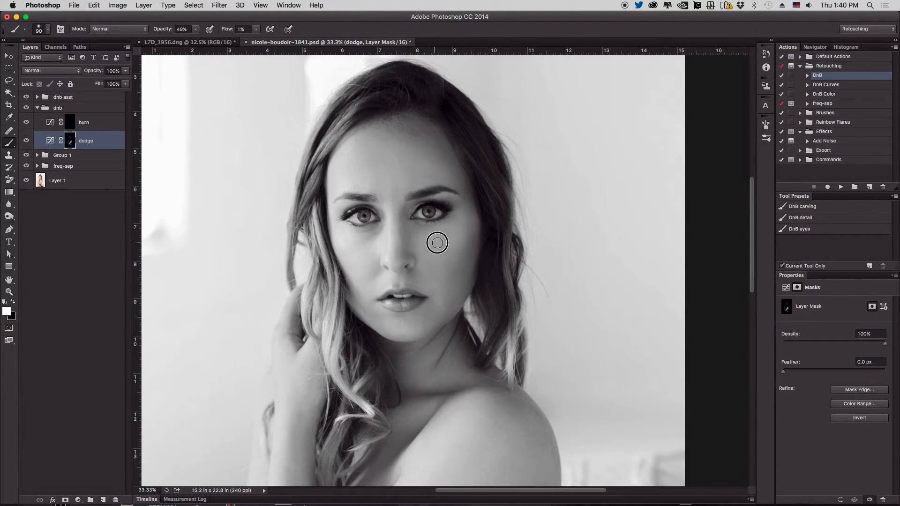
pyautogui.moveTo(381, 180)
pyautogui.mouseDown()
pyautogui.moveTo(397, 197)
pyautogui.moveTo(420, 167)
pyautogui.moveTo(409, 185)
pyautogui.moveTo(431, 174)
pyautogui.mouseUp()
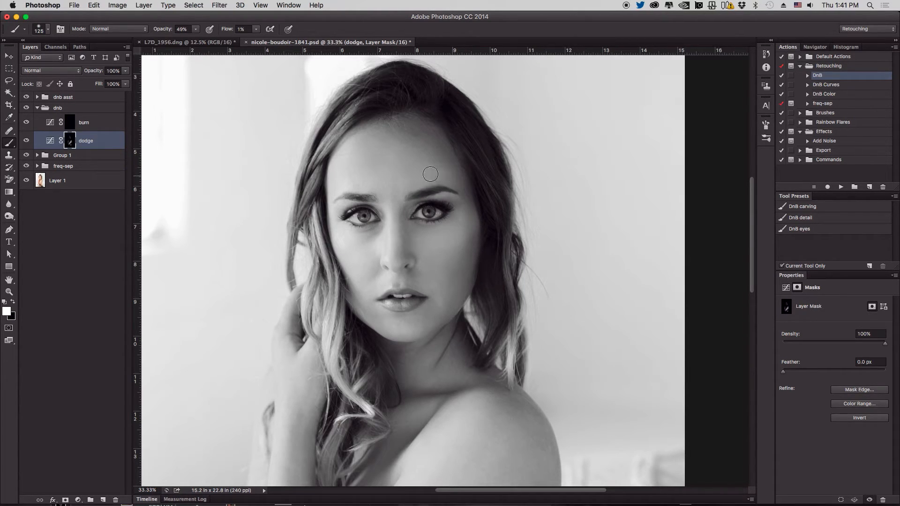
# Brighten the forehead's center down to the nose bridge and the middle of the chin on the dodge mask.
pyautogui.press(']')
pyautogui.press(']')
pyautogui.moveTo(390, 138)
pyautogui.mouseDown()
pyautogui.moveTo(375, 149)
pyautogui.moveTo(364, 195)
pyautogui.moveTo(388, 176)
pyautogui.moveTo(377, 191)
pyautogui.moveTo(392, 192)
pyautogui.moveTo(405, 212)
pyautogui.mouseUp()
pyautogui.moveTo(403, 334); pyautogui.dragTo(404, 341)
pyautogui.press('[')
pyautogui.moveTo(413, 332); pyautogui.dragTo(408, 321)
pyautogui.press('super+minus')
pyautogui.press('super+minus')
pyautogui.press('super+minus')
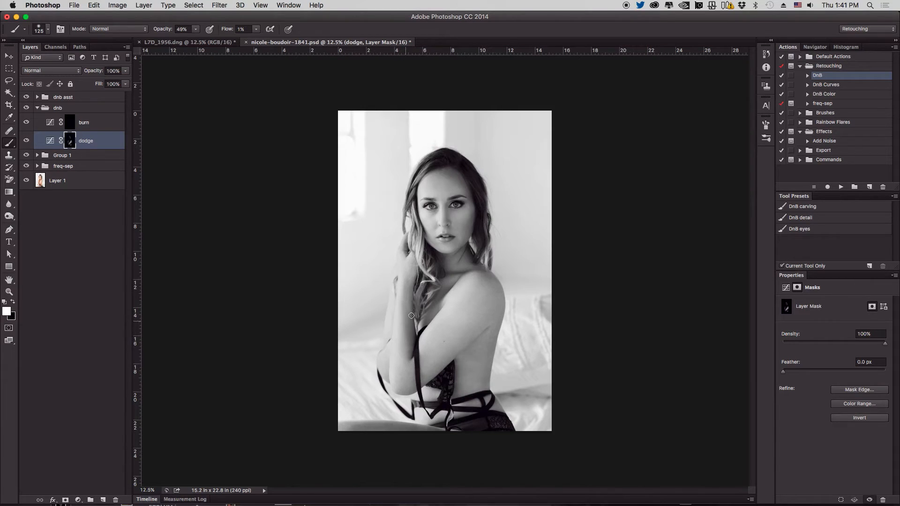
# Burn the outer shoulder and the underside of the upper arm on the burn mask with a 600 px brush.
pyautogui.moveTo(470, 355); pyautogui.dragTo(473, 357)
pyautogui.press('[')
pyautogui.press(']')
pyautogui.click(66, 128)
pyautogui.press(']')
pyautogui.moveTo(476, 327); pyautogui.dragTo(487, 311)
pyautogui.moveTo(423, 367); pyautogui.dragTo(483, 315)
pyautogui.moveTo(488, 311); pyautogui.dragTo(501, 305)
pyautogui.moveTo(474, 333); pyautogui.dragTo(410, 387)
pyautogui.moveTo(491, 309); pyautogui.dragTo(500, 308)
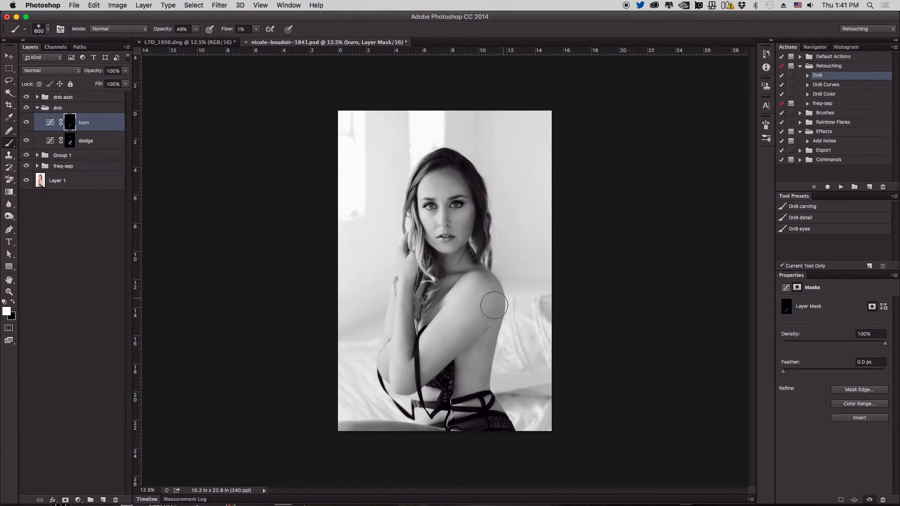
# Dodge the shoulder, upper arm and raised forearm on the dodge mask, reducing the brush to 125 px.
pyautogui.click(29, 122)
pyautogui.click(70, 143)
pyautogui.press(']')
pyautogui.moveTo(476, 331); pyautogui.dragTo(488, 276)
pyautogui.press('[')
pyautogui.press('[')
pyautogui.moveTo(466, 331)
pyautogui.mouseDown()
pyautogui.moveTo(451, 331)
pyautogui.moveTo(466, 316)
pyautogui.mouseUp()
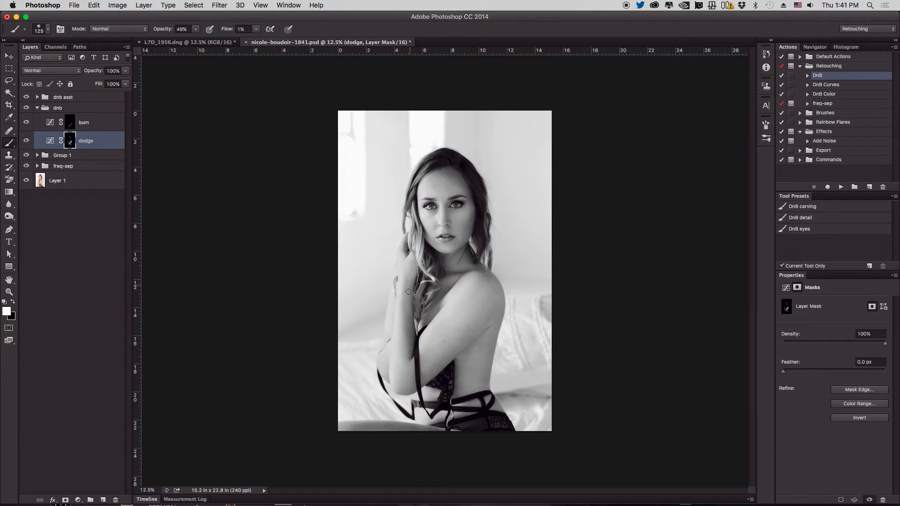
pyautogui.moveTo(407, 311); pyautogui.dragTo(406, 353)
# Dodge the nose bridge just below the inner eye corners with a 200 px brush.
pyautogui.press(']')
pyautogui.press(']')
pyautogui.press(']')
pyautogui.press('super+equal')
pyautogui.press('super+equal')
pyautogui.press('super+equal')
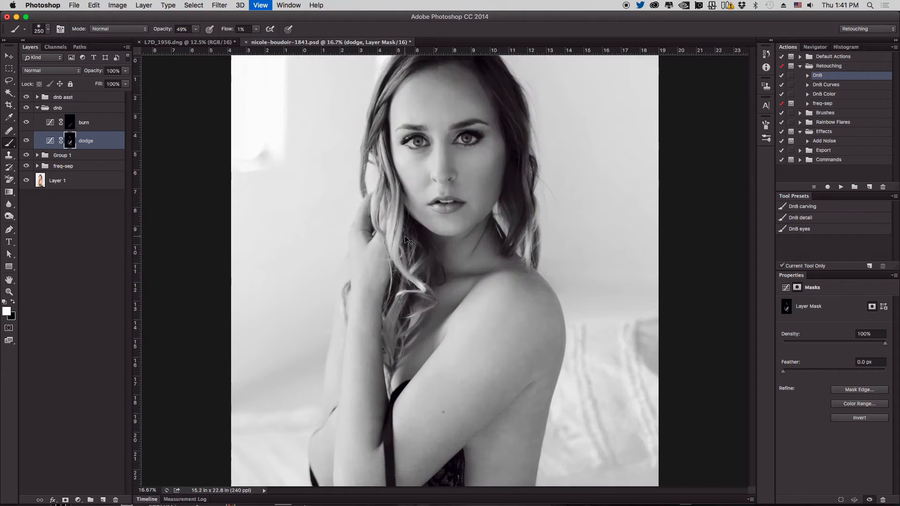
pyautogui.moveTo(461, 201); pyautogui.dragTo(459, 304)
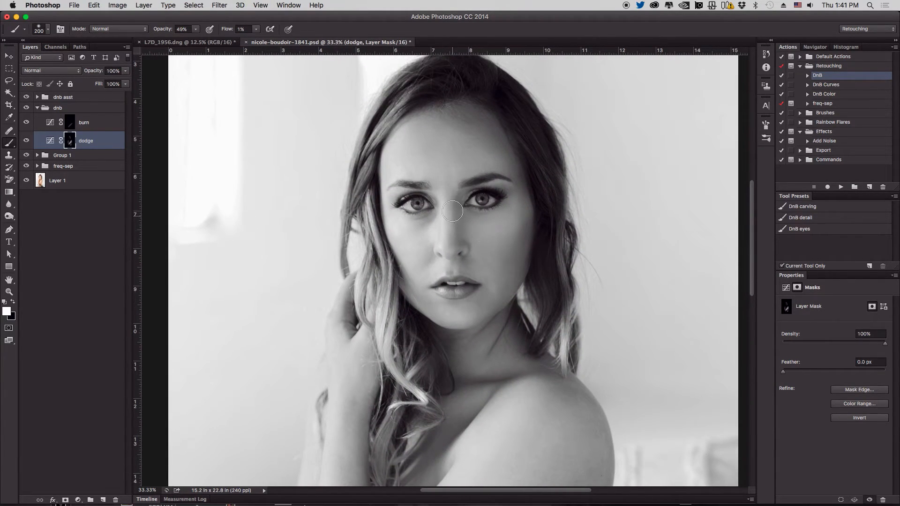
pyautogui.moveTo(448, 222)
pyautogui.mouseDown()
pyautogui.moveTo(449, 196)
pyautogui.moveTo(445, 221)
pyautogui.mouseUp()
# Dodge the ridge of the nose and the skin between upper lip and nostril with a brush of about 50 px.
pyautogui.press('super+equal')
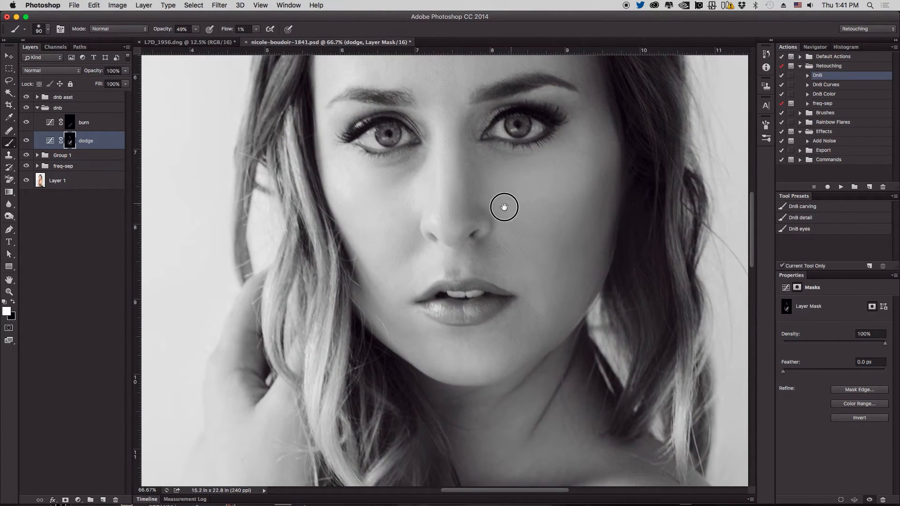
pyautogui.scroll(3, 504, 203)
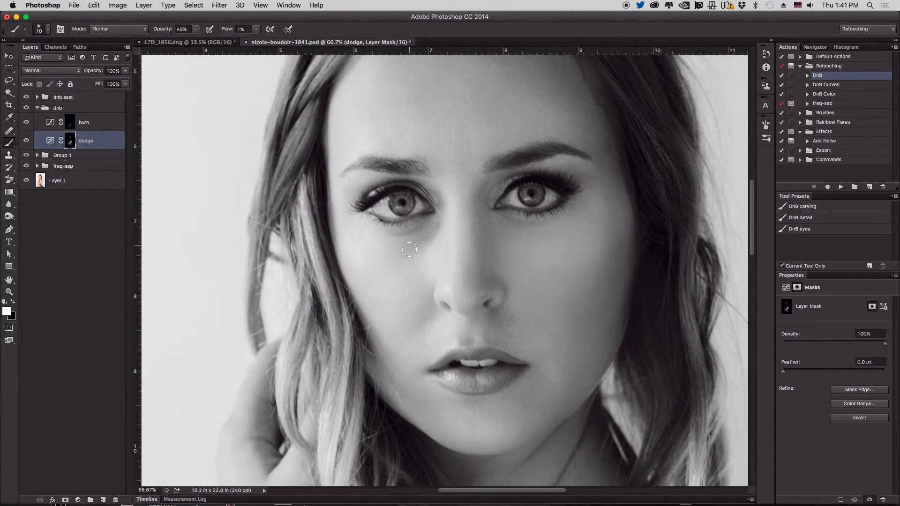
pyautogui.press('[')
pyautogui.press('[')
pyautogui.press('[')
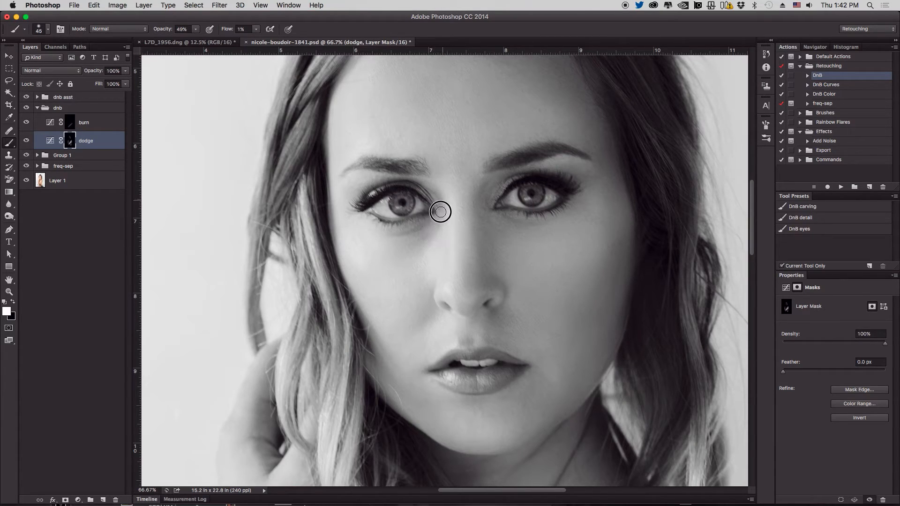
pyautogui.press(']')
pyautogui.moveTo(460, 305)
pyautogui.mouseDown()
pyautogui.moveTo(467, 267)
pyautogui.moveTo(462, 291)
pyautogui.moveTo(470, 263)
pyautogui.moveTo(462, 278)
pyautogui.moveTo(460, 257)
pyautogui.moveTo(459, 279)
pyautogui.moveTo(461, 207)
pyautogui.moveTo(465, 241)
pyautogui.mouseUp()
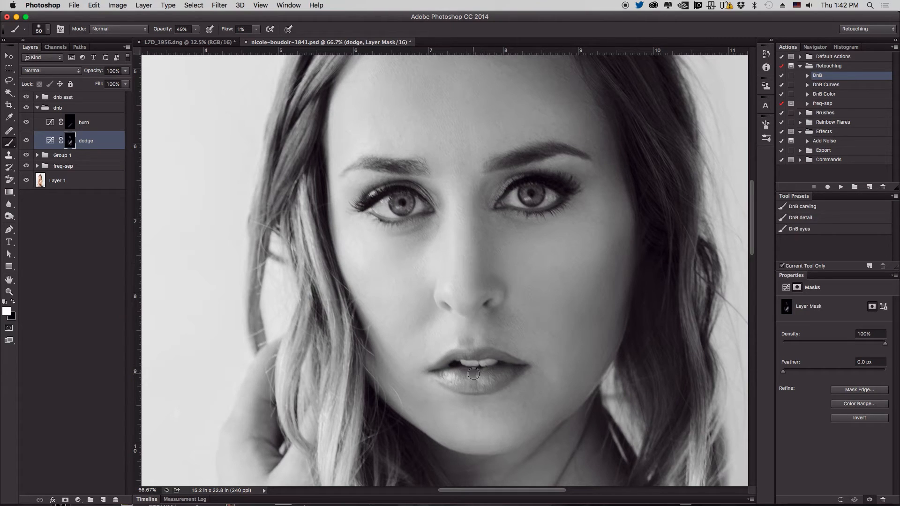
pyautogui.press('[')
pyautogui.moveTo(460, 345)
pyautogui.mouseDown()
pyautogui.moveTo(495, 343)
pyautogui.moveTo(488, 338)
pyautogui.moveTo(508, 347)
pyautogui.moveTo(500, 316)
pyautogui.moveTo(525, 328)
pyautogui.moveTo(500, 318)
pyautogui.mouseUp()
pyautogui.press(']')
# Burn the eyebrow on the image's right side on the burn mask with the DnB detail brush preset.
pyautogui.click(71, 125)
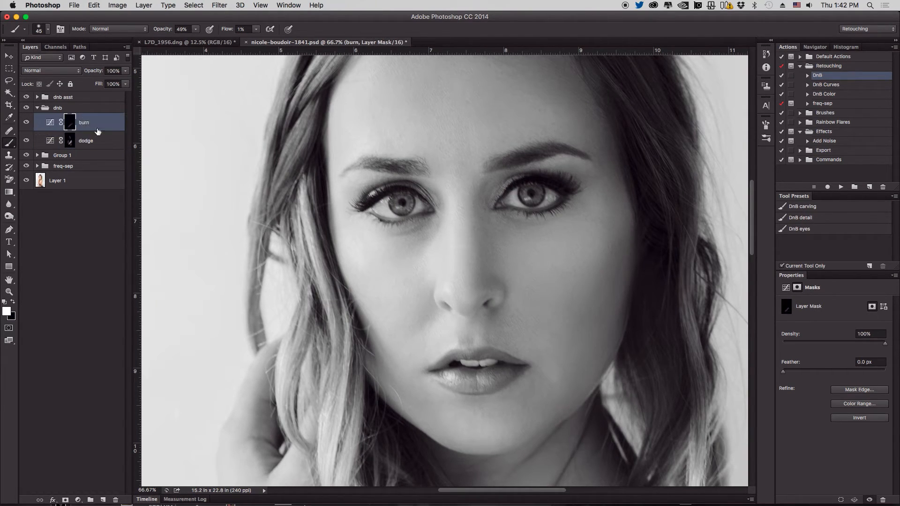
pyautogui.click(820, 232)
pyautogui.click(823, 219)
pyautogui.press(']')
pyautogui.press(']')
pyautogui.moveTo(495, 165)
pyautogui.mouseDown()
pyautogui.moveTo(549, 145)
pyautogui.moveTo(535, 151)
pyautogui.moveTo(564, 152)
pyautogui.mouseUp()
# Darken the eyebrow on the image's left side and deepen the other brow, using a 30 px brush.
pyautogui.press('[')
pyautogui.moveTo(341, 174)
pyautogui.mouseDown()
pyautogui.moveTo(371, 161)
pyautogui.moveTo(353, 165)
pyautogui.moveTo(420, 175)
pyautogui.moveTo(413, 168)
pyautogui.mouseUp()
pyautogui.press(']')
pyautogui.press('[')
pyautogui.moveTo(337, 177)
pyautogui.mouseDown()
pyautogui.moveTo(361, 161)
pyautogui.moveTo(353, 168)
pyautogui.moveTo(410, 168)
pyautogui.moveTo(412, 176)
pyautogui.moveTo(402, 161)
pyautogui.moveTo(351, 167)
pyautogui.moveTo(364, 169)
pyautogui.mouseUp()
pyautogui.moveTo(421, 176); pyautogui.dragTo(421, 171)
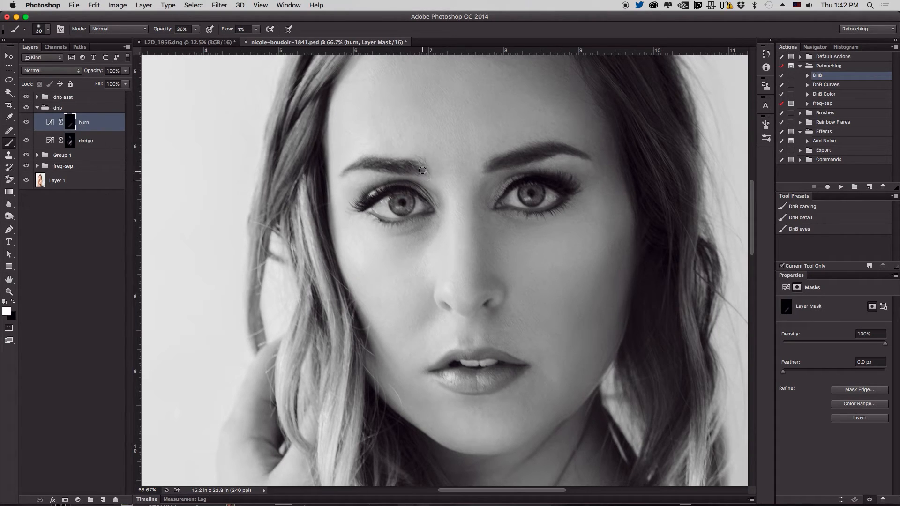
pyautogui.moveTo(503, 163)
pyautogui.mouseDown()
pyautogui.moveTo(488, 168)
pyautogui.moveTo(579, 157)
pyautogui.mouseUp()
# Examine the darkened brows and the eyes, from the whole head down to a close view at 100%.
pyautogui.press('super+minus')
pyautogui.press('super+minus')
pyautogui.press('super+minus')
pyautogui.press('super+minus')
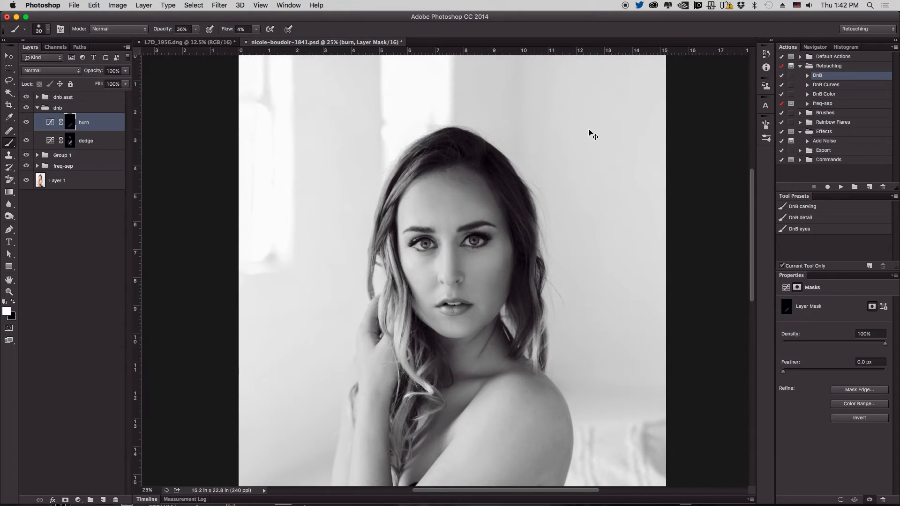
pyautogui.press('super+plus')
pyautogui.press('super+plus')
pyautogui.press('super+plus')
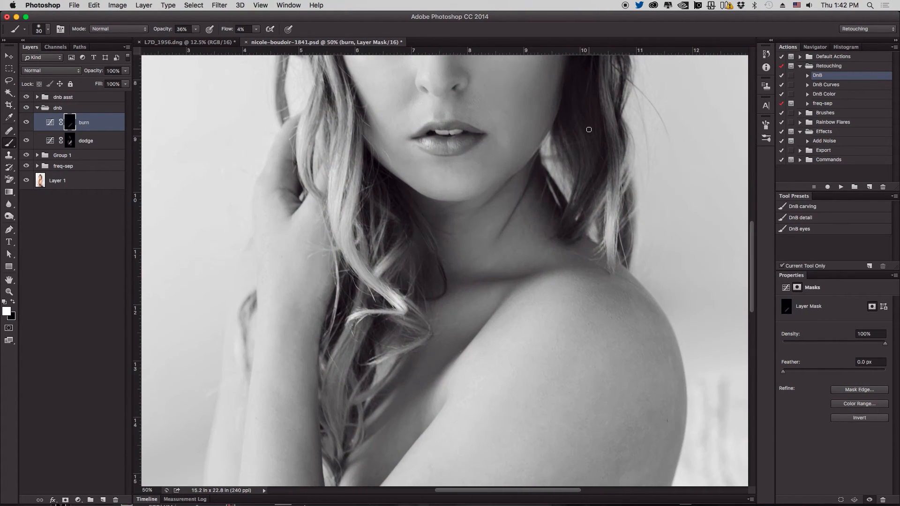
pyautogui.moveTo(498, 168); pyautogui.dragTo(486, 309)
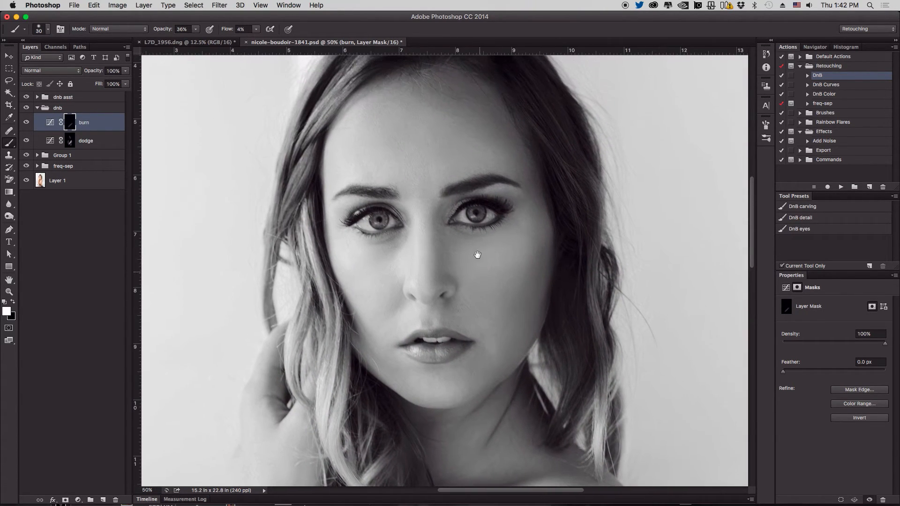
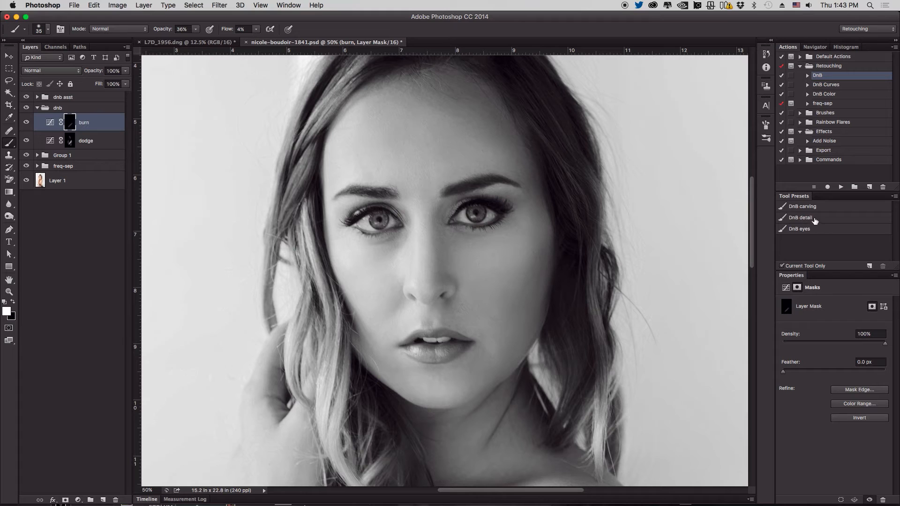
pyautogui.press('super+1')
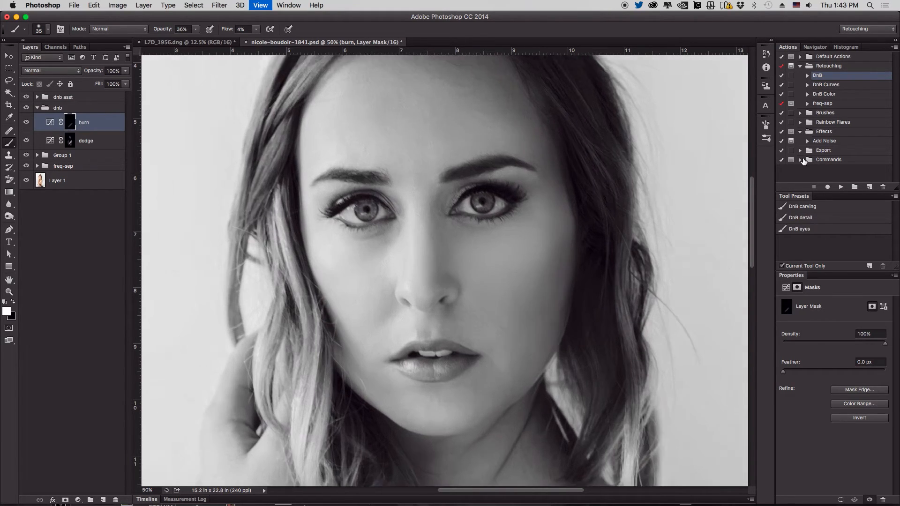
pyautogui.scroll(5, 562, 243)
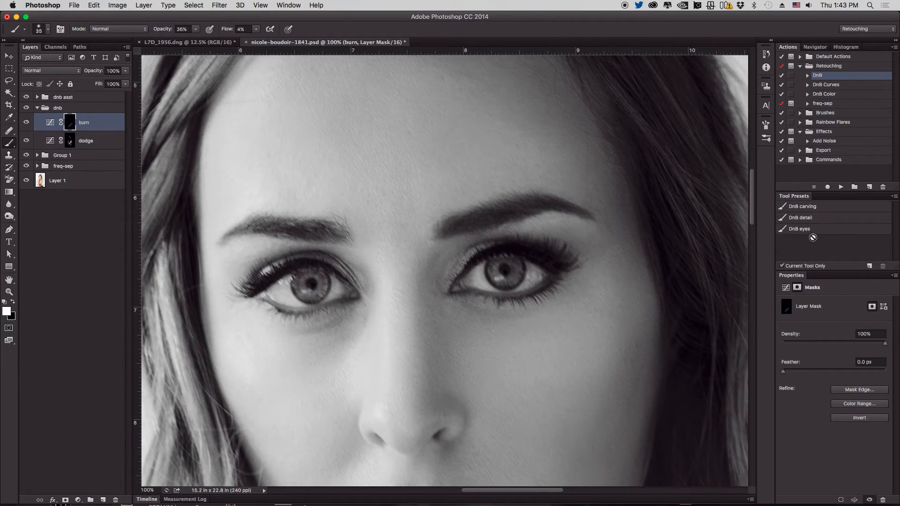
# Dodge the lower iris and its outer edge in the eye on the image's right side, on the dodge mask.
pyautogui.click(70, 140)
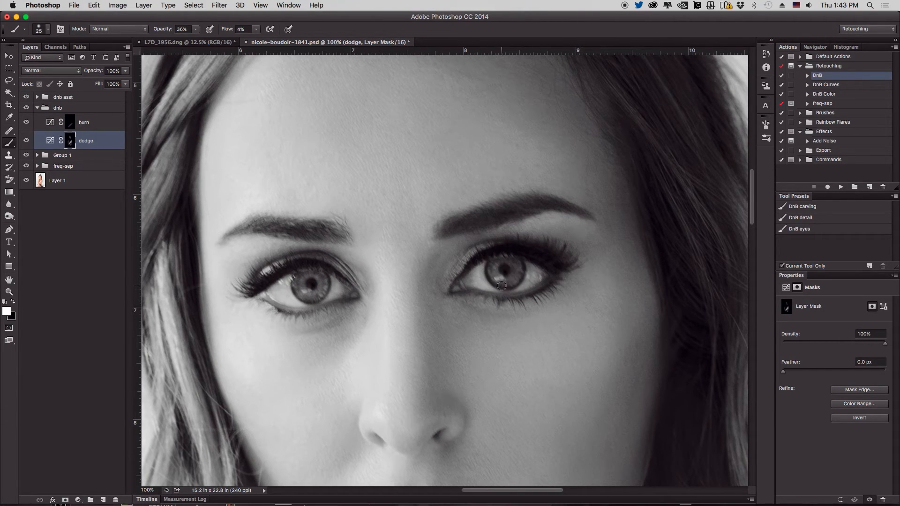
pyautogui.moveTo(501, 278)
pyautogui.mouseDown()
pyautogui.moveTo(494, 266)
pyautogui.moveTo(506, 280)
pyautogui.mouseUp()
pyautogui.press(']')
pyautogui.press('[')
pyautogui.moveTo(520, 265)
pyautogui.mouseDown()
pyautogui.moveTo(519, 284)
pyautogui.moveTo(519, 270)
pyautogui.moveTo(519, 280)
pyautogui.moveTo(499, 275)
pyautogui.moveTo(518, 267)
pyautogui.moveTo(521, 276)
pyautogui.mouseUp()
# Dodge the whites of both eyes and the lower iris on the image's left side, reducing the brush to 10 px.
pyautogui.press(']')
pyautogui.moveTo(295, 277); pyautogui.dragTo(285, 284)
pyautogui.moveTo(492, 256)
pyautogui.mouseDown()
pyautogui.moveTo(513, 245)
pyautogui.moveTo(498, 258)
pyautogui.moveTo(530, 276)
pyautogui.moveTo(551, 274)
pyautogui.mouseUp()
pyautogui.moveTo(292, 275)
pyautogui.mouseDown()
pyautogui.moveTo(282, 281)
pyautogui.moveTo(276, 268)
pyautogui.mouseUp()
pyautogui.press('[')
pyautogui.moveTo(312, 294); pyautogui.dragTo(309, 291)
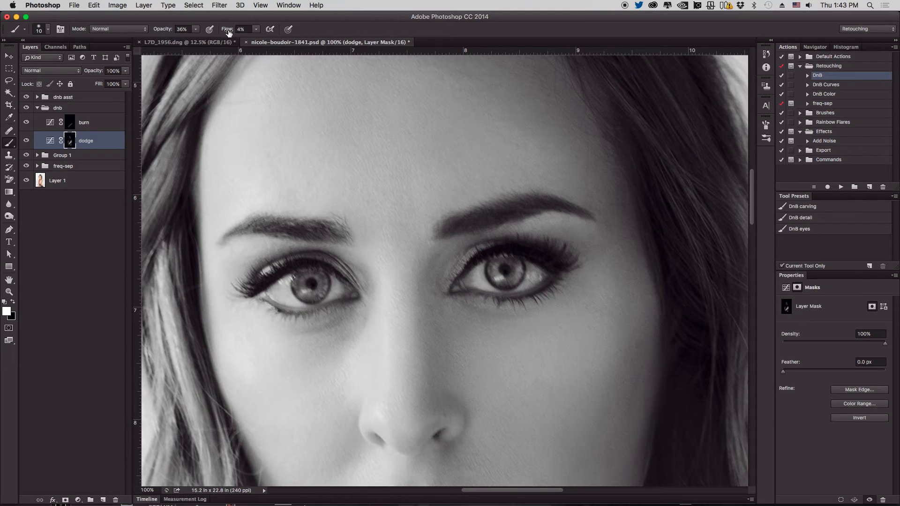
# Brighten the lower irises of both eyes with the DnB eyes brush preset, starting at 10 px.
pyautogui.click(830, 228)
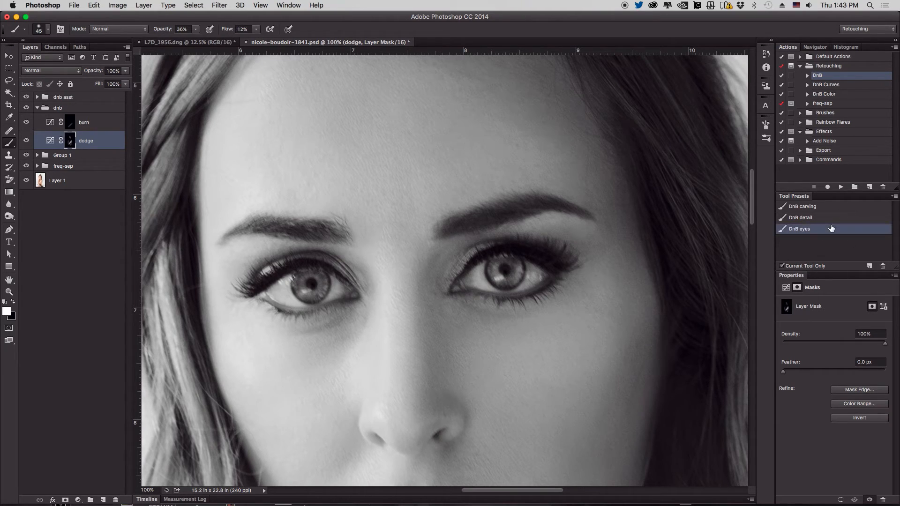
pyautogui.press('[')
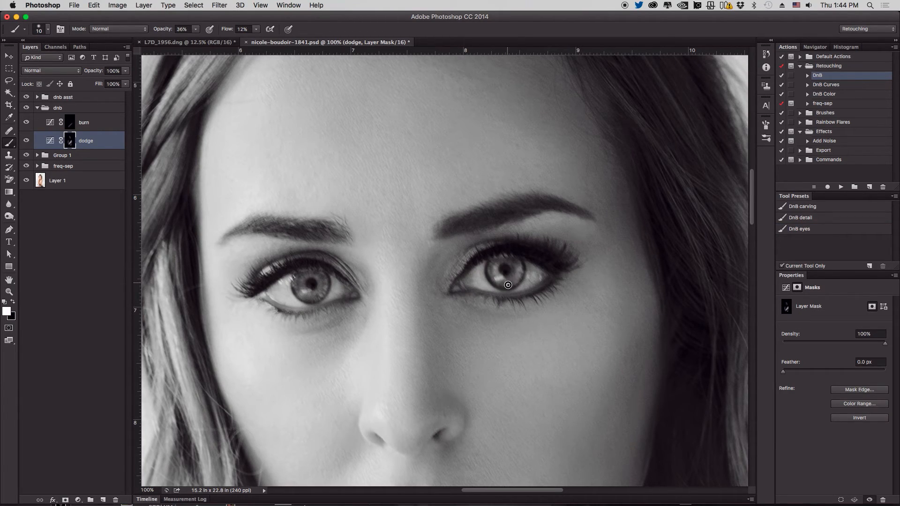
pyautogui.moveTo(512, 272); pyautogui.dragTo(508, 280)
pyautogui.moveTo(304, 299); pyautogui.dragTo(316, 294)
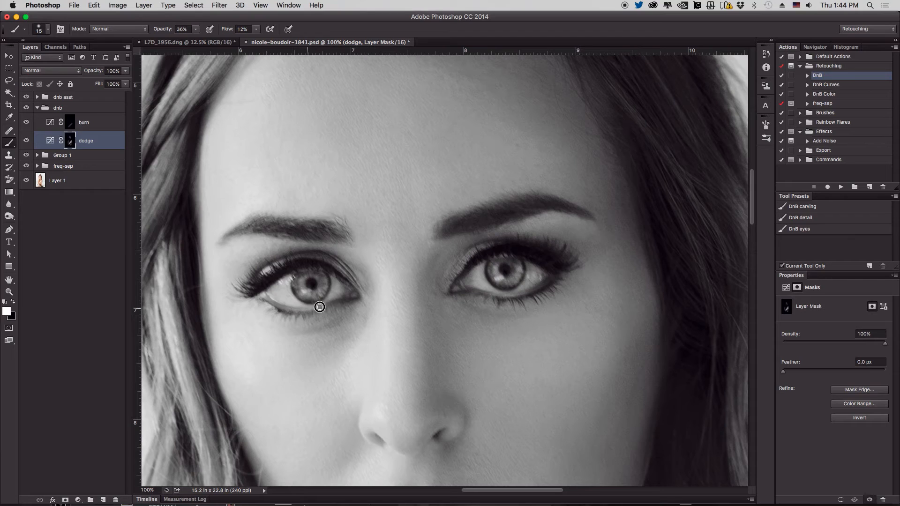
# Burn the lower lash lines of both eyes on the burn mask with the DnB detail brush preset.
pyautogui.click(812, 220)
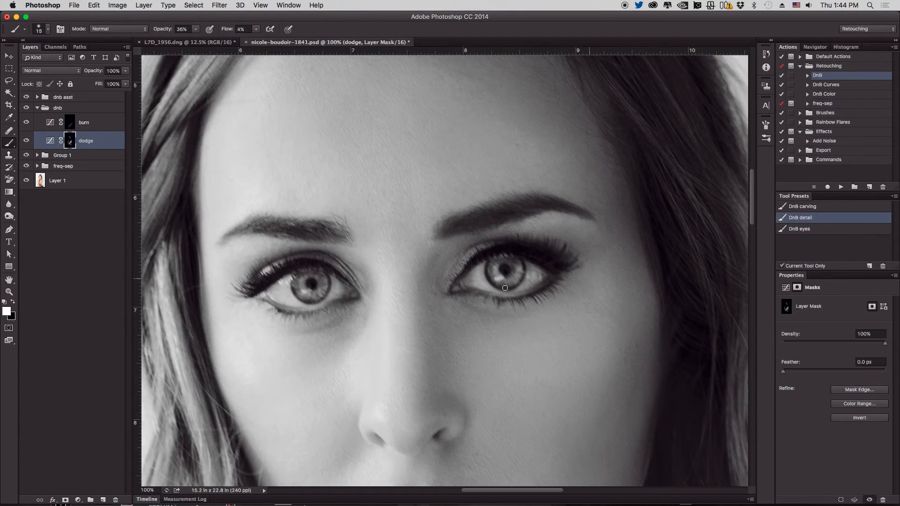
pyautogui.press(']')
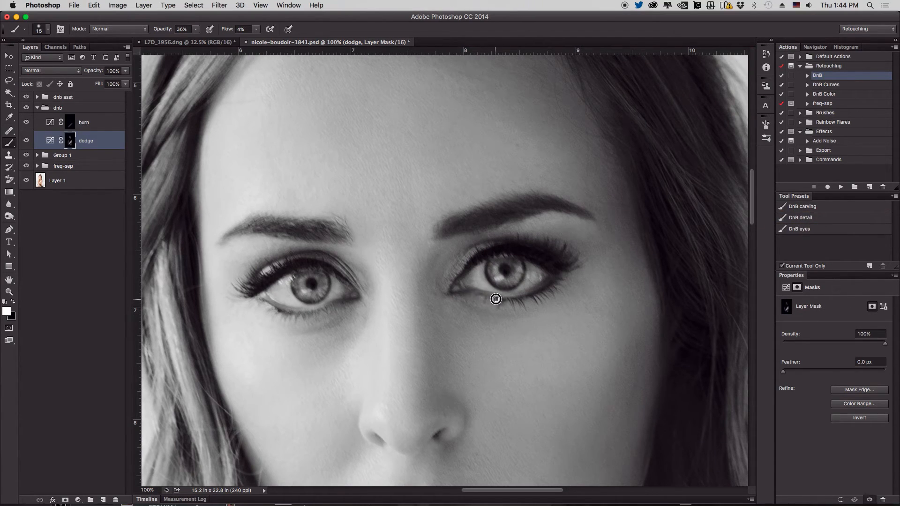
pyautogui.click(71, 123)
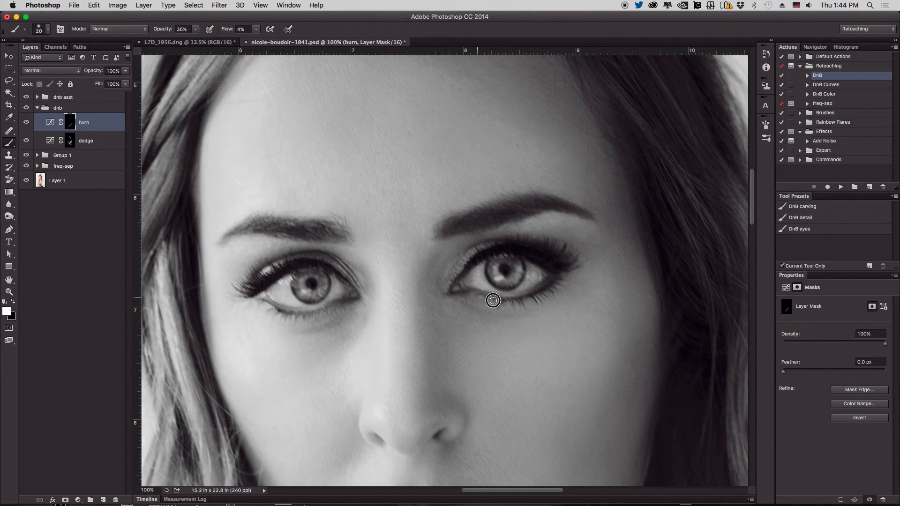
pyautogui.press('[')
pyautogui.moveTo(499, 306); pyautogui.dragTo(503, 302)
pyautogui.moveTo(531, 294); pyautogui.dragTo(565, 280)
pyautogui.moveTo(499, 296); pyautogui.dragTo(483, 291)
pyautogui.moveTo(271, 309)
pyautogui.mouseDown()
pyautogui.moveTo(317, 306)
pyautogui.moveTo(302, 314)
pyautogui.moveTo(341, 305)
pyautogui.moveTo(293, 313)
pyautogui.moveTo(315, 313)
pyautogui.moveTo(270, 308)
pyautogui.moveTo(324, 308)
pyautogui.moveTo(357, 297)
pyautogui.moveTo(357, 282)
pyautogui.moveTo(308, 260)
pyautogui.moveTo(247, 286)
pyautogui.moveTo(275, 313)
pyautogui.moveTo(325, 313)
pyautogui.mouseUp()
# Burn the middle and inner part of the eyebrow on the image's left side with a 20 px brush.
pyautogui.press(']')
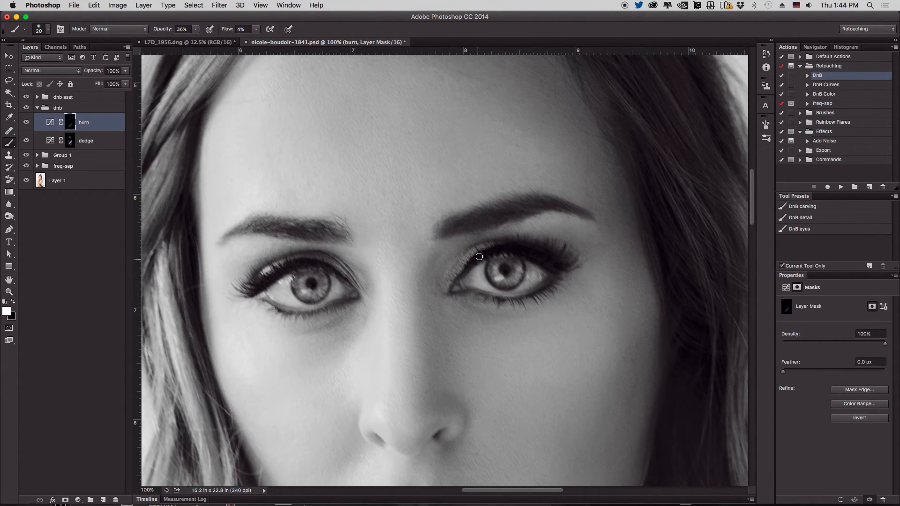
pyautogui.moveTo(282, 219)
pyautogui.mouseDown()
pyautogui.moveTo(237, 233)
pyautogui.moveTo(338, 227)
pyautogui.moveTo(328, 225)
pyautogui.mouseUp()
pyautogui.press('super+0')
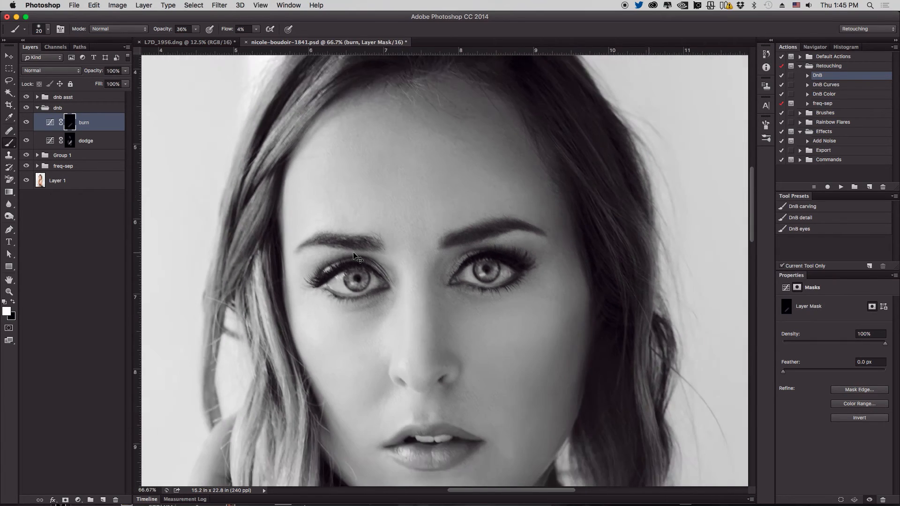
pyautogui.press('super+minus')
pyautogui.press('super+0')
# Try to burn the lower lip on the burn mask with the DnB detail brush at 35 px.
pyautogui.press('super+plus')
pyautogui.press('super+plus')
pyautogui.press('super+plus')
pyautogui.press('super+plus')
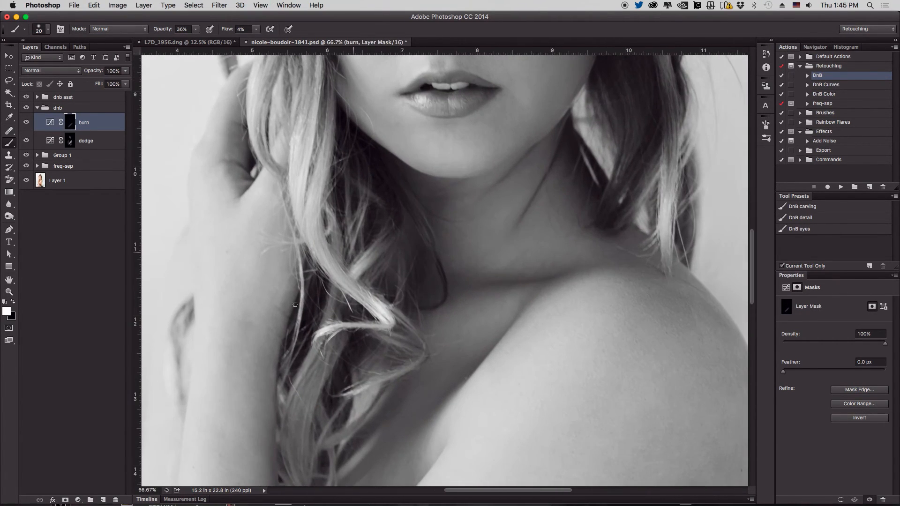
pyautogui.moveTo(448, 277); pyautogui.dragTo(427, 381)
pyautogui.press('super+r')
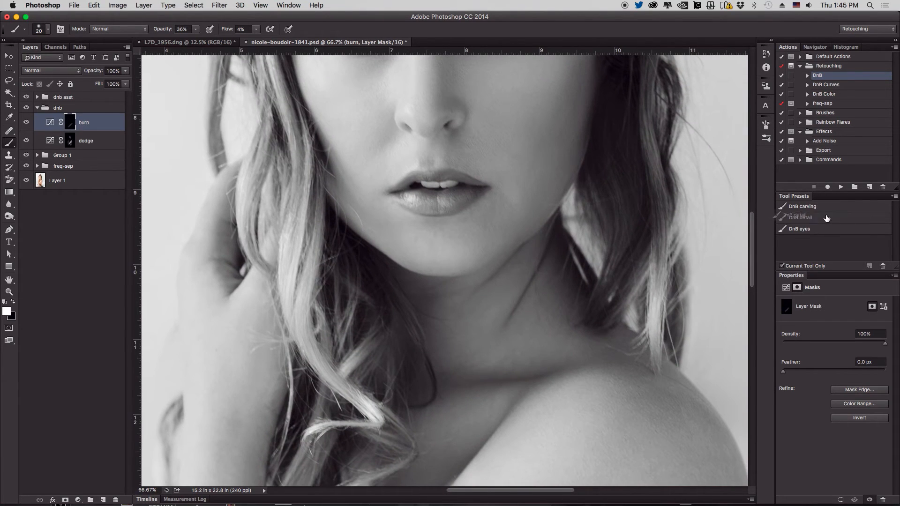
pyautogui.click(820, 217)
pyautogui.press(']')
pyautogui.moveTo(423, 200); pyautogui.dragTo(446, 197)
pyautogui.press('super+z')
# Brighten the lower lip on the dodge mask.
pyautogui.click(79, 141)
pyautogui.moveTo(429, 193)
pyautogui.mouseDown()
pyautogui.moveTo(418, 197)
pyautogui.moveTo(467, 194)
pyautogui.moveTo(417, 197)
pyautogui.mouseUp()
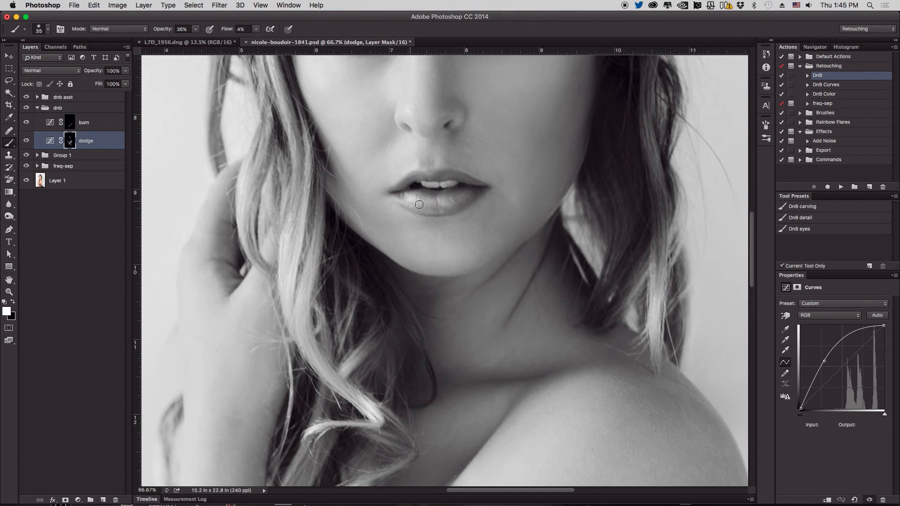
pyautogui.press('super+minus')
pyautogui.press('super+minus')
pyautogui.press('super+minus')
pyautogui.press('super+minus')
pyautogui.press('super+minus')
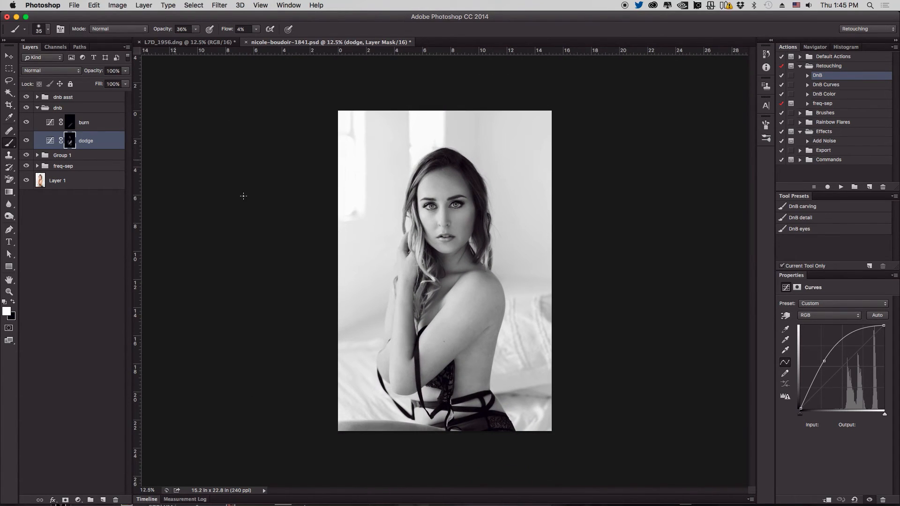
# Hide the dnb asst group and compare the color portrait with the dnb group hidden and shown.
pyautogui.click(26, 108)
pyautogui.click(26, 108)
pyautogui.click(25, 97)
pyautogui.click(26, 108)
pyautogui.click(29, 107)
pyautogui.click(29, 107)
pyautogui.click(29, 107)
pyautogui.click(29, 107)
pyautogui.click(31, 106)
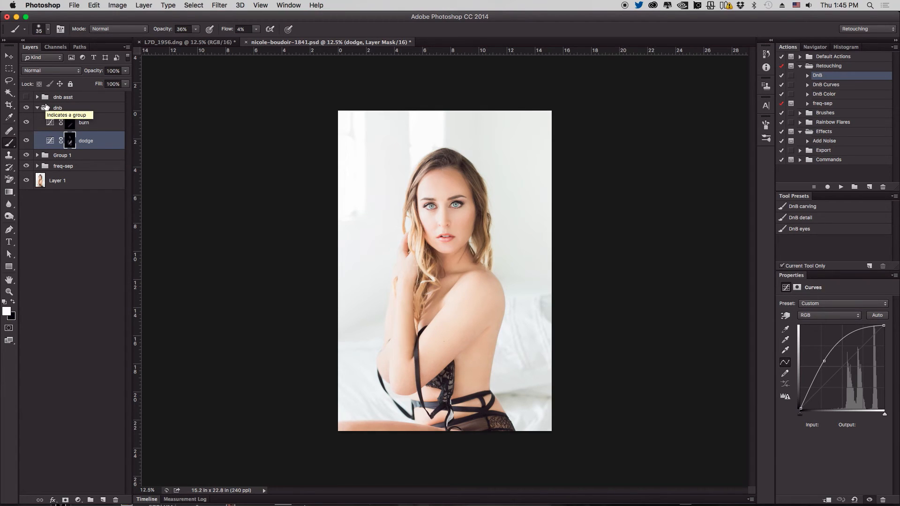
pyautogui.click(27, 107)
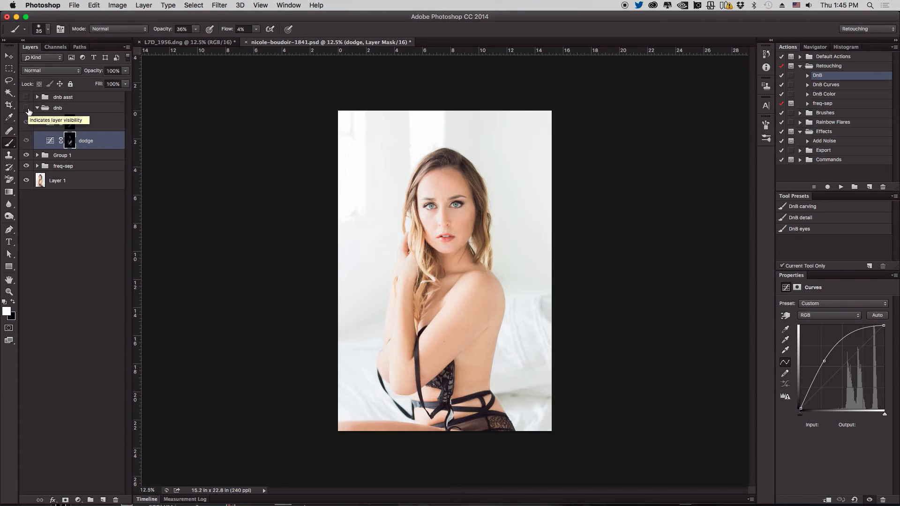
pyautogui.click(27, 108)
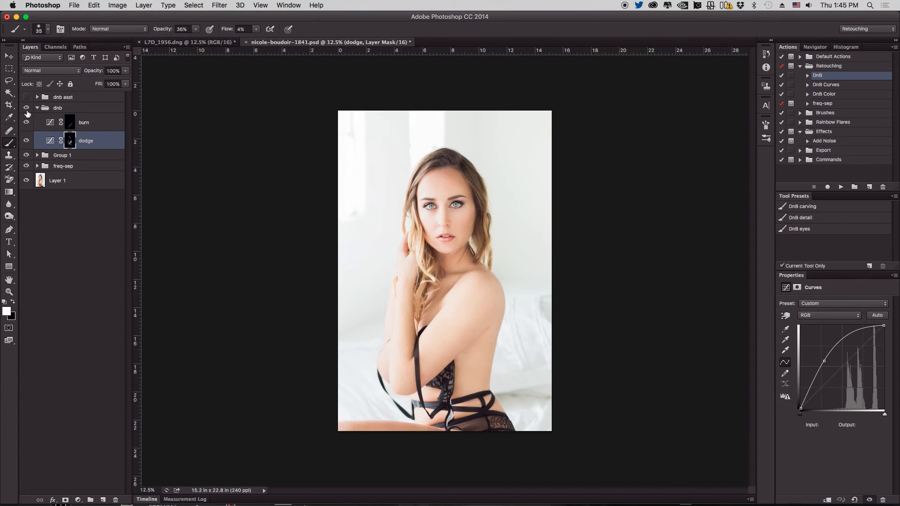
pyautogui.hotkey('ctrl', 'Up')
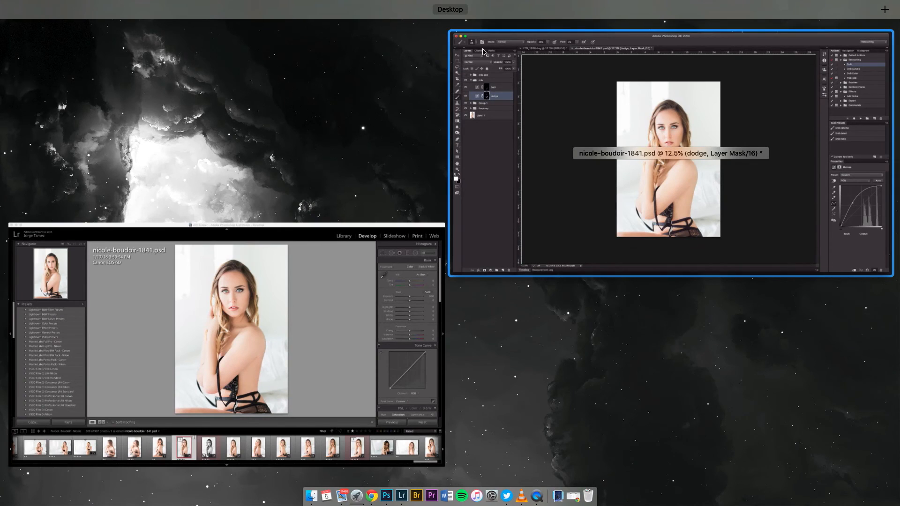
pyautogui.click(483, 52)
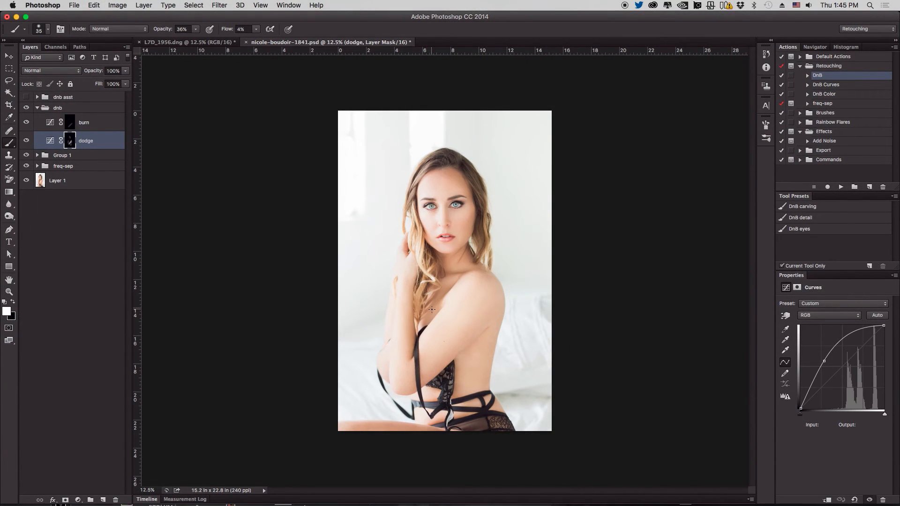
# On the burn mask, darken the chest and upper arm with the enlarged DnB carving brush.
pyautogui.click(75, 124)
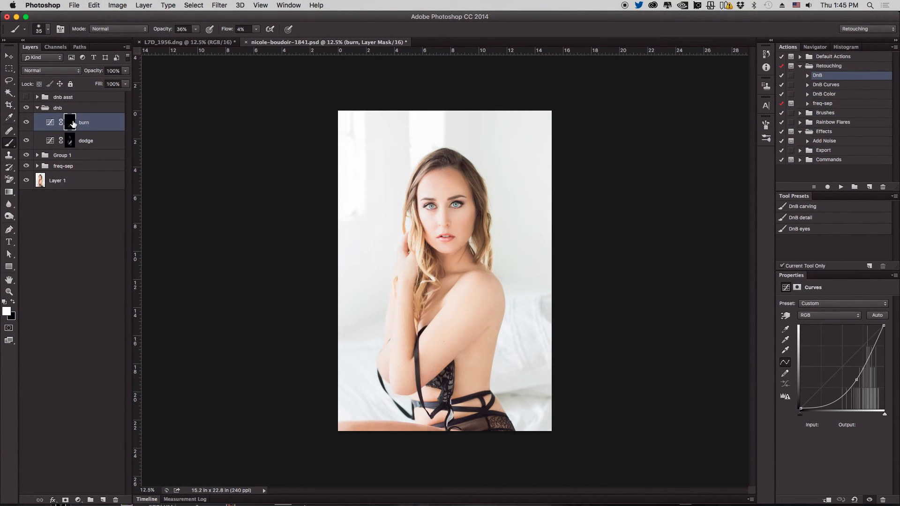
pyautogui.press(']')
pyautogui.press(']')
pyautogui.press(']')
pyautogui.press(']')
pyautogui.press(']')
pyautogui.press(']')
pyautogui.press(']')
pyautogui.press(']')
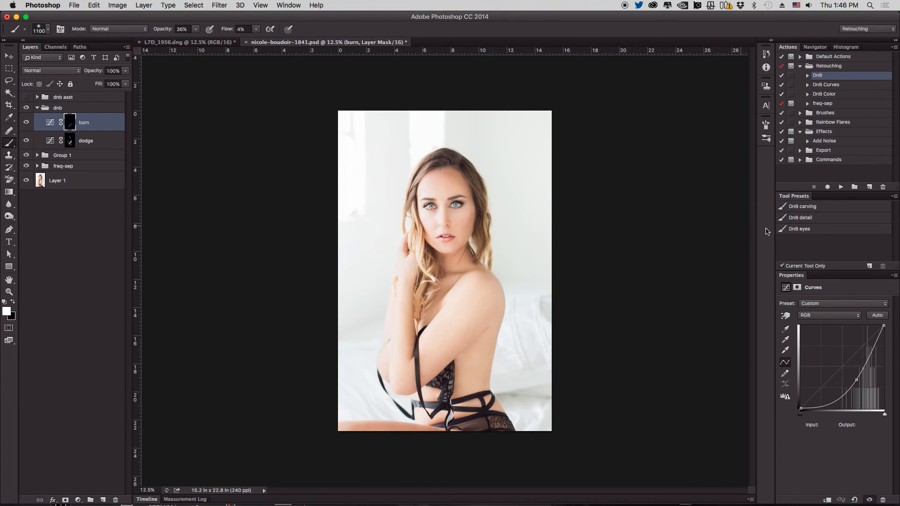
pyautogui.click(827, 209)
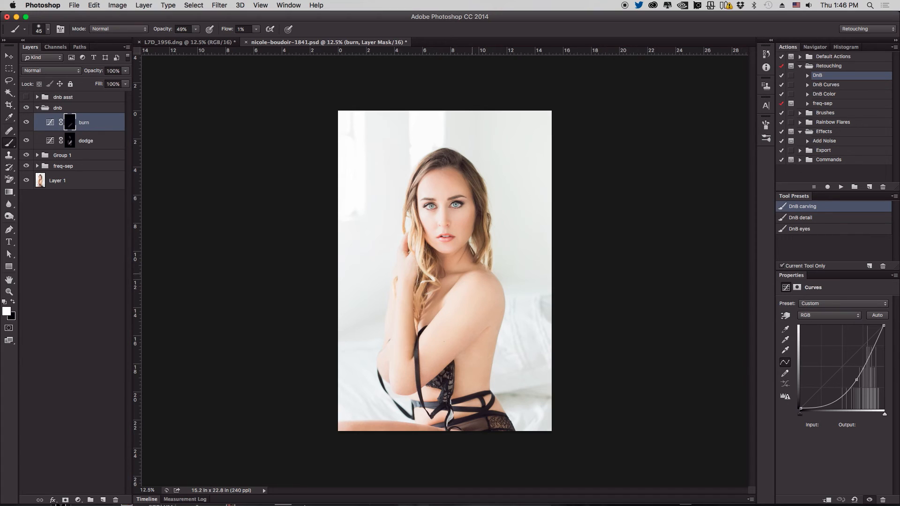
pyautogui.press(']')
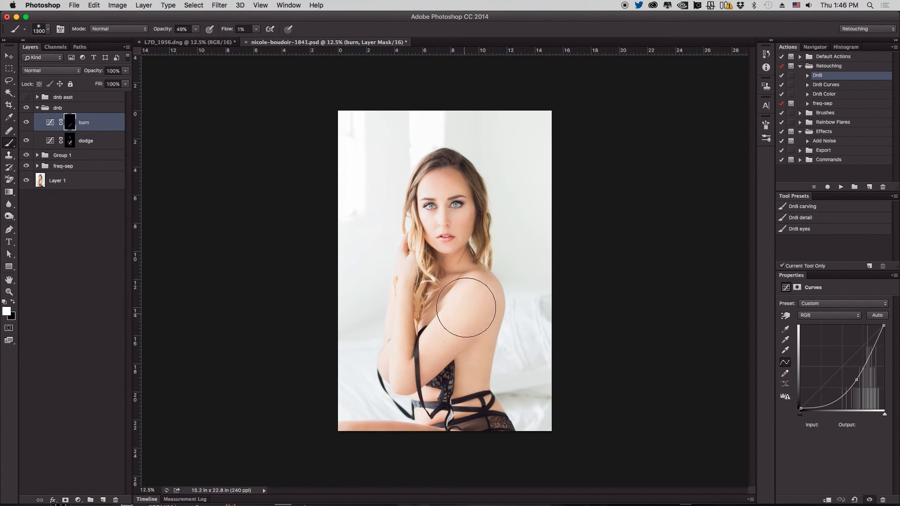
pyautogui.press(']')
pyautogui.press(']')
pyautogui.press(']')
pyautogui.press(']')
pyautogui.press(']')
pyautogui.moveTo(452, 328)
pyautogui.mouseDown()
pyautogui.moveTo(472, 293)
pyautogui.moveTo(409, 349)
pyautogui.moveTo(469, 286)
pyautogui.moveTo(415, 341)
pyautogui.moveTo(451, 290)
pyautogui.mouseUp()
# Burn along the underside of the crossed arm with a slightly smaller brush.
pyautogui.press('[')
pyautogui.press('[')
pyautogui.press('[')
pyautogui.moveTo(413, 361)
pyautogui.mouseDown()
pyautogui.moveTo(412, 374)
pyautogui.moveTo(474, 329)
pyautogui.mouseUp()
# Burn the outer edge of the shoulder and back with a reduced brush.
pyautogui.press('[')
pyautogui.press('[')
pyautogui.press('[')
pyautogui.press('[')
pyautogui.press('[')
pyautogui.press('[')
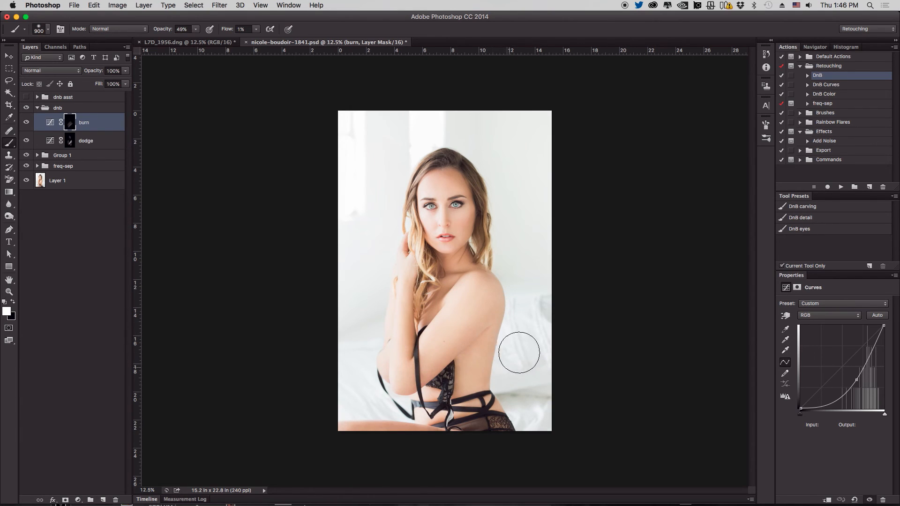
pyautogui.press(']')
pyautogui.press(']')
pyautogui.moveTo(505, 285)
pyautogui.mouseDown()
pyautogui.moveTo(508, 350)
pyautogui.moveTo(487, 369)
pyautogui.moveTo(494, 417)
pyautogui.moveTo(508, 287)
pyautogui.moveTo(488, 370)
pyautogui.moveTo(472, 395)
pyautogui.moveTo(502, 335)
pyautogui.moveTo(511, 287)
pyautogui.moveTo(511, 314)
pyautogui.mouseUp()
# Burn the raised arm and the hair up to the crown, using a brush of about 800 px for the crown.
pyautogui.press(']')
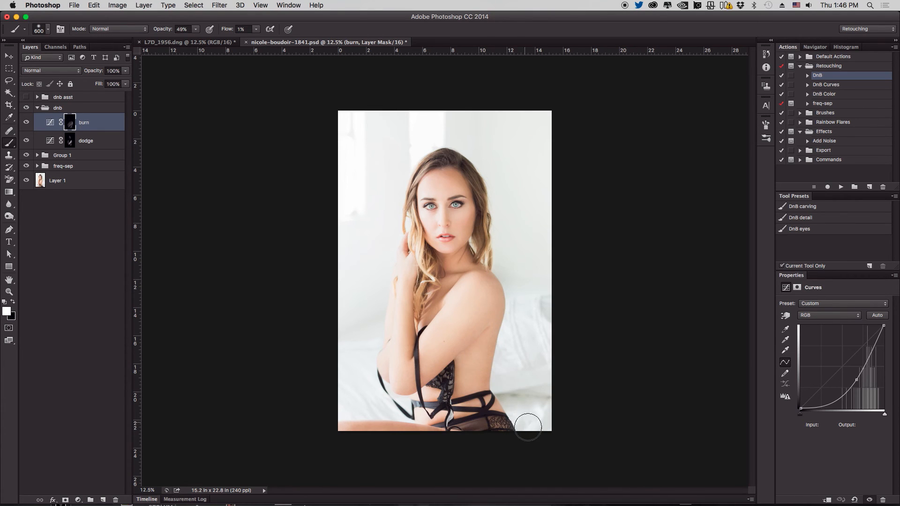
pyautogui.moveTo(402, 284)
pyautogui.mouseDown()
pyautogui.moveTo(394, 311)
pyautogui.moveTo(411, 231)
pyautogui.moveTo(412, 256)
pyautogui.moveTo(402, 264)
pyautogui.moveTo(412, 235)
pyautogui.moveTo(375, 322)
pyautogui.moveTo(402, 283)
pyautogui.moveTo(375, 378)
pyautogui.moveTo(379, 364)
pyautogui.moveTo(408, 402)
pyautogui.moveTo(412, 209)
pyautogui.moveTo(424, 146)
pyautogui.moveTo(516, 164)
pyautogui.mouseUp()
pyautogui.press(']')
pyautogui.press(']')
pyautogui.press(']')
pyautogui.press('[')
pyautogui.moveTo(461, 189)
pyautogui.mouseDown()
pyautogui.moveTo(463, 180)
pyautogui.moveTo(479, 215)
pyautogui.moveTo(476, 239)
pyautogui.moveTo(442, 263)
pyautogui.moveTo(457, 261)
pyautogui.moveTo(468, 236)
pyautogui.moveTo(463, 241)
pyautogui.moveTo(479, 178)
pyautogui.moveTo(462, 153)
pyautogui.mouseUp()
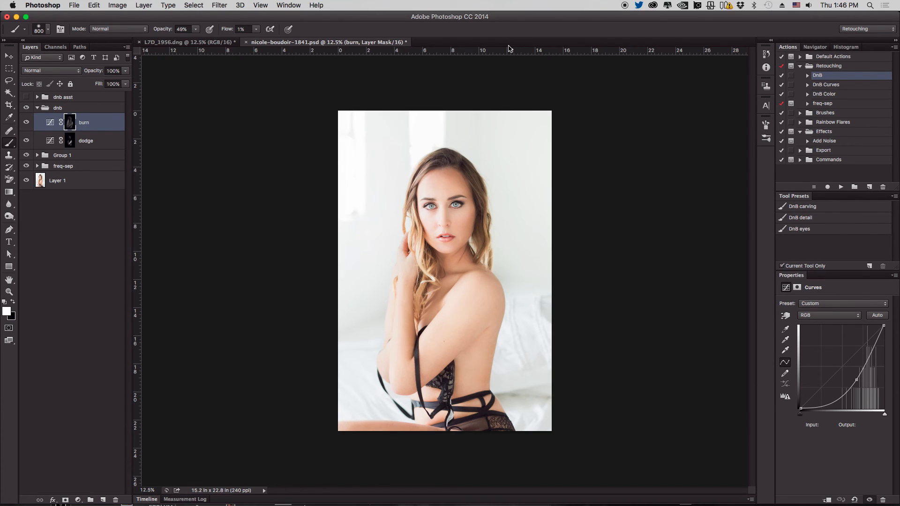
# Burn the shaded cheek, the hair beside it and the area above the shoulder with brushes of 600 to 700 px.
pyautogui.press('super+plus')
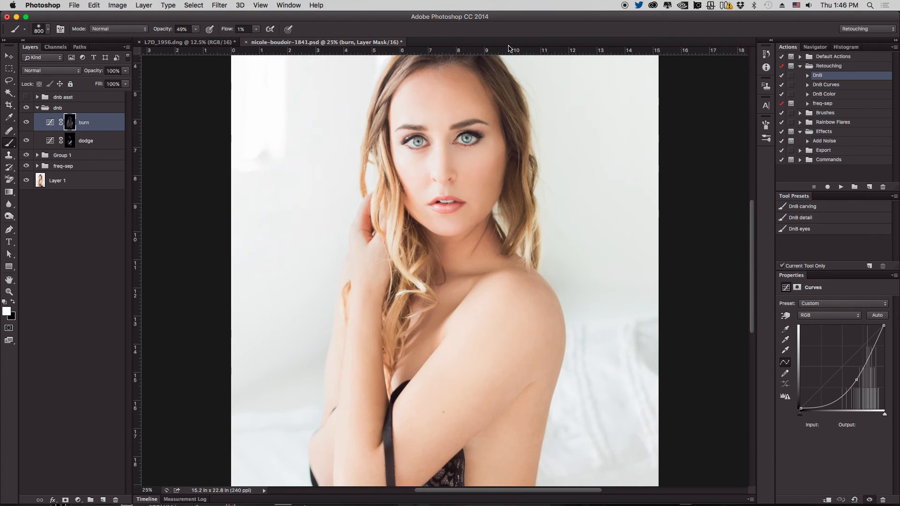
pyautogui.scroll(4, 527, 300)
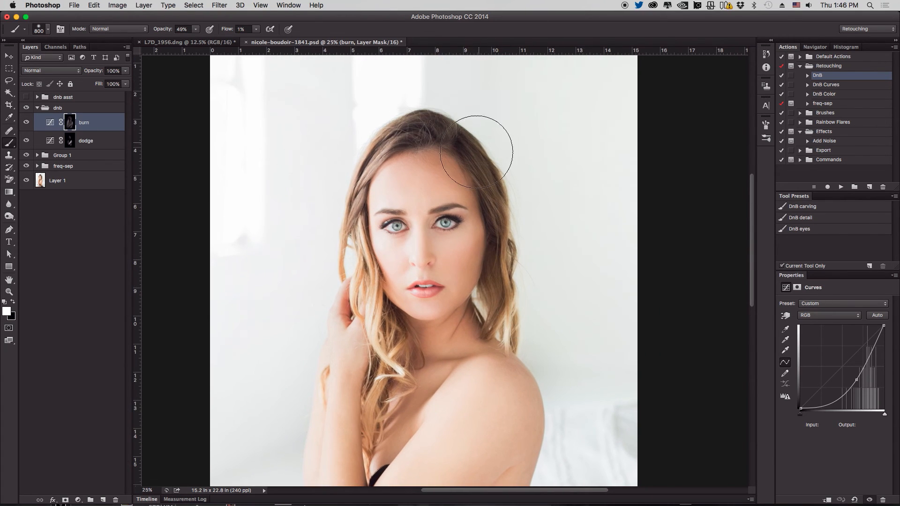
pyautogui.press(']')
pyautogui.moveTo(475, 281); pyautogui.dragTo(469, 268)
pyautogui.press('[')
pyautogui.press('[')
pyautogui.press('[')
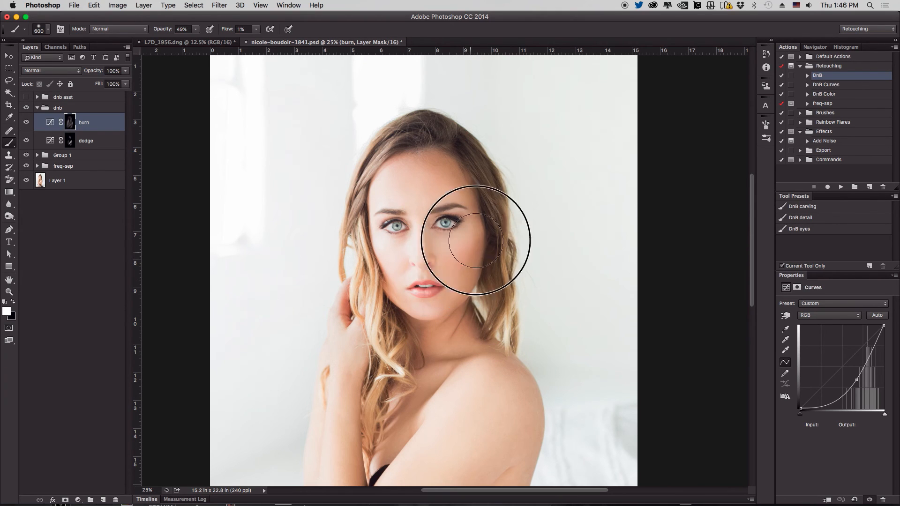
pyautogui.moveTo(494, 214)
pyautogui.mouseDown()
pyautogui.moveTo(489, 238)
pyautogui.moveTo(496, 225)
pyautogui.moveTo(490, 170)
pyautogui.moveTo(482, 179)
pyautogui.moveTo(460, 152)
pyautogui.moveTo(499, 221)
pyautogui.mouseUp()
pyautogui.press(']')
pyautogui.moveTo(474, 319)
pyautogui.mouseDown()
pyautogui.moveTo(457, 340)
pyautogui.moveTo(488, 334)
pyautogui.moveTo(492, 352)
pyautogui.mouseUp()
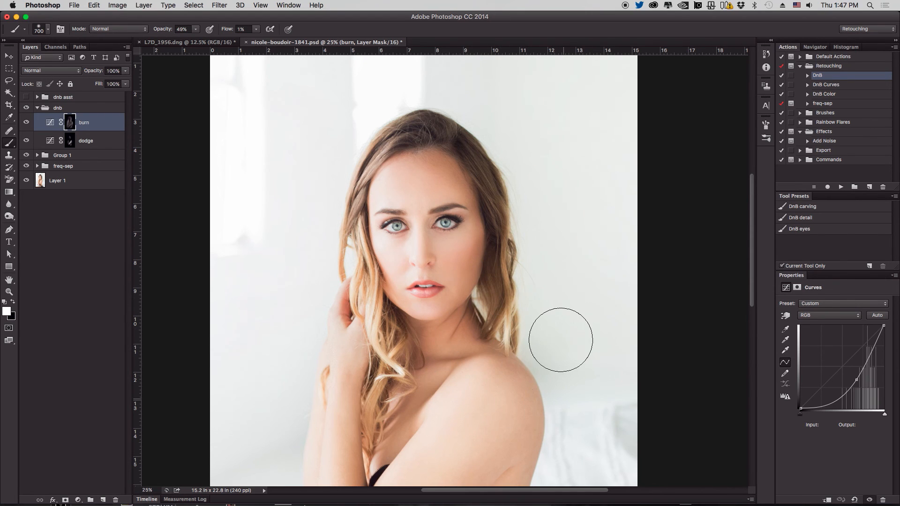
# Compare the whole portrait with the burn layer hidden and shown.
pyautogui.press('super+minus')
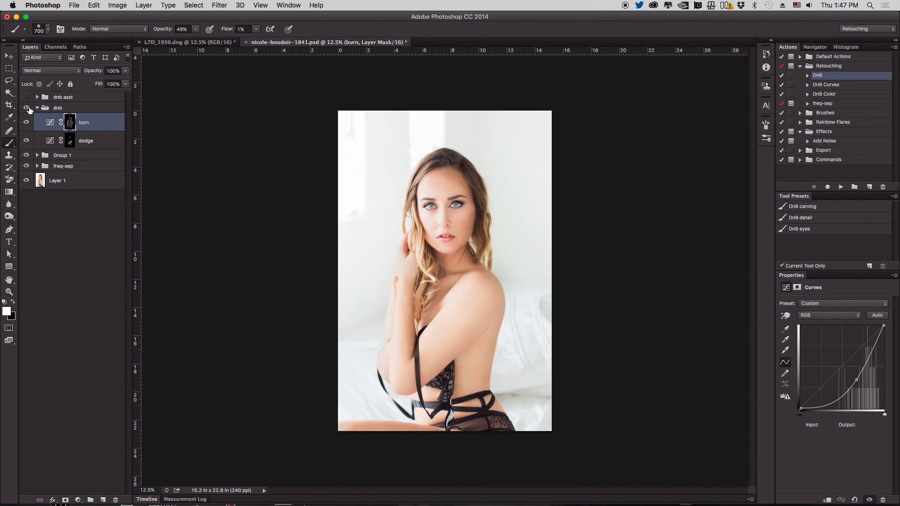
pyautogui.click(127, 83)
pyautogui.click(113, 70)
pyautogui.click(27, 123)
pyautogui.click(27, 123)
pyautogui.click(26, 123)
pyautogui.click(26, 123)
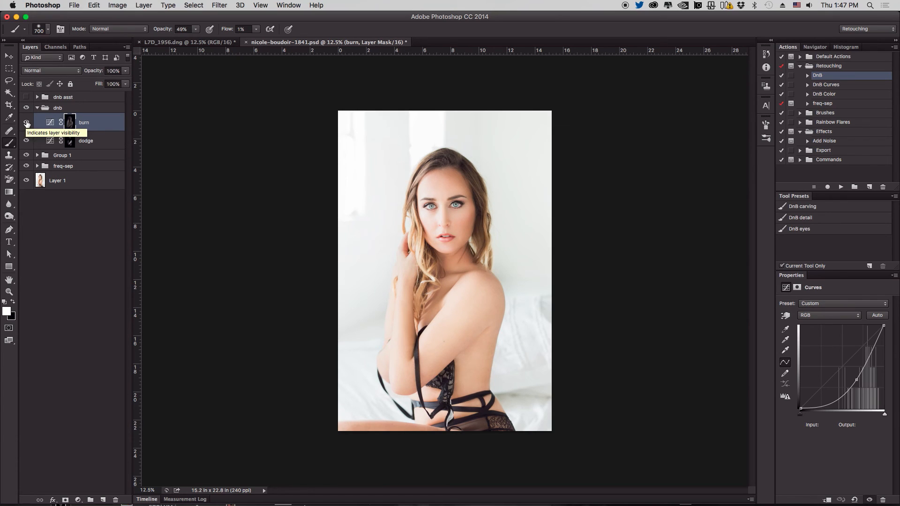
pyautogui.click(26, 123)
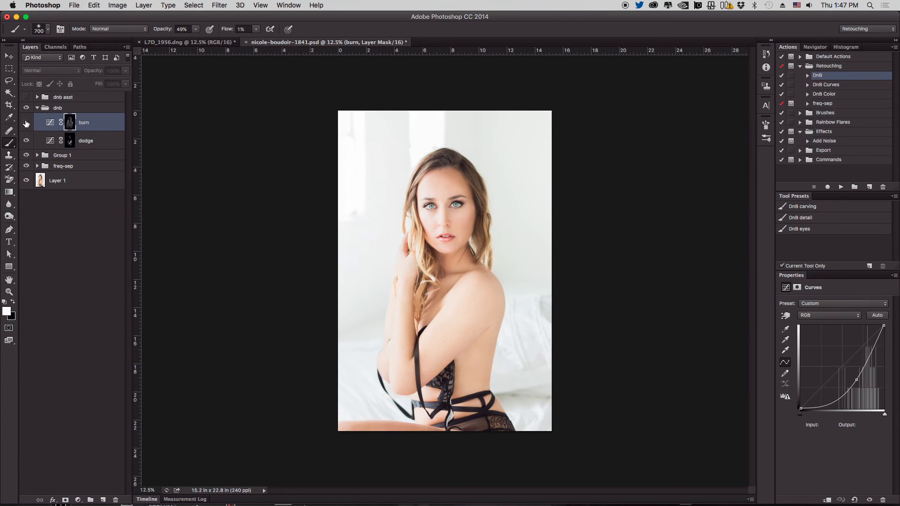
pyautogui.click(27, 123)
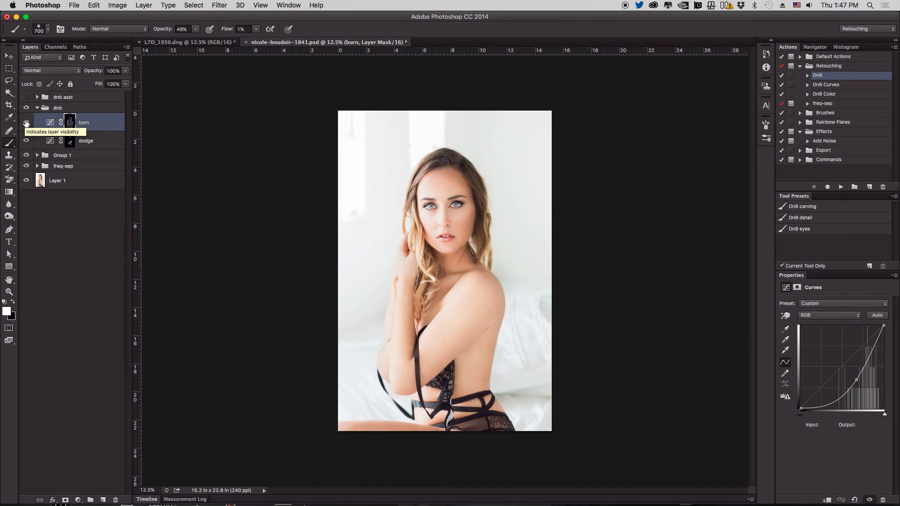
pyautogui.click(26, 122)
pyautogui.click(27, 123)
pyautogui.click(26, 123)
pyautogui.click(27, 123)
pyautogui.click(27, 123)
pyautogui.click(27, 123)
pyautogui.click(27, 122)
pyautogui.click(26, 123)
# Try the burn layer at 56% opacity and restore it to 100%.
pyautogui.click(126, 71)
pyautogui.moveTo(122, 81); pyautogui.dragTo(107, 82)
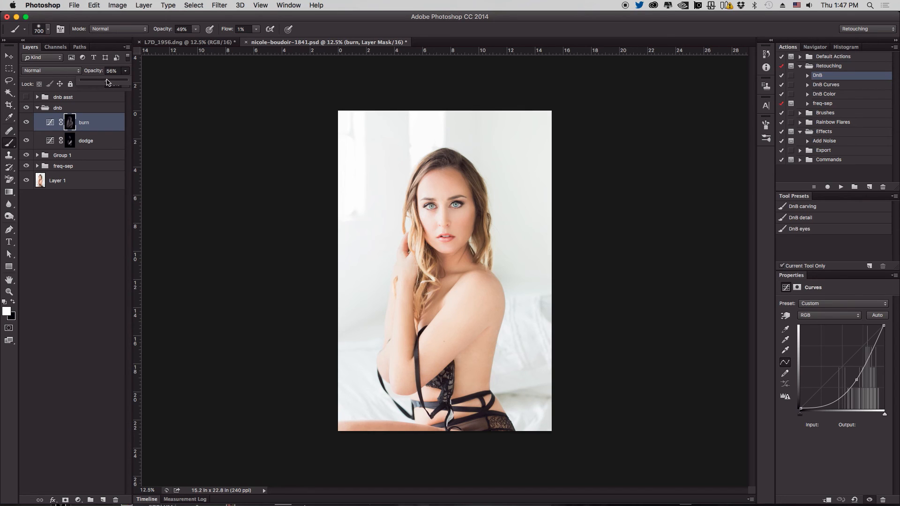
pyautogui.moveTo(107, 82); pyautogui.dragTo(140, 84)
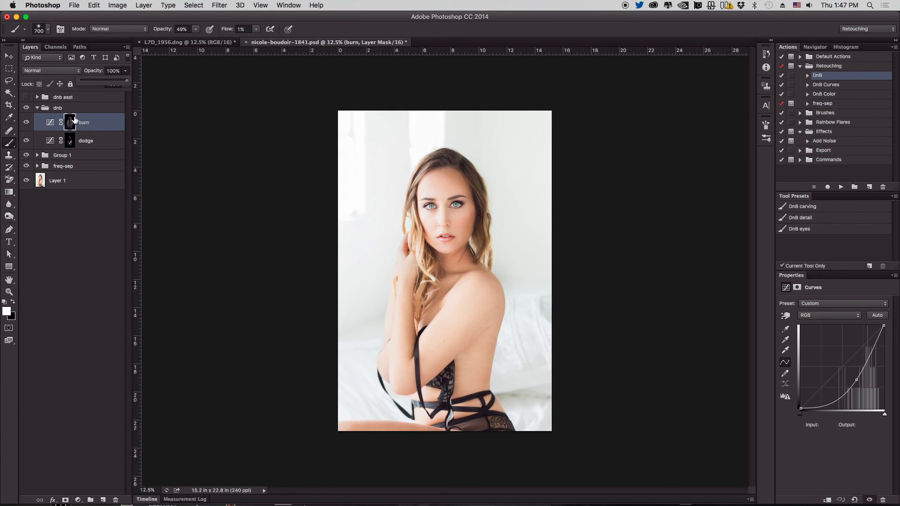
# Check the burn layer hidden and shown once more and make black the foreground color for its mask.
pyautogui.click(69, 142)
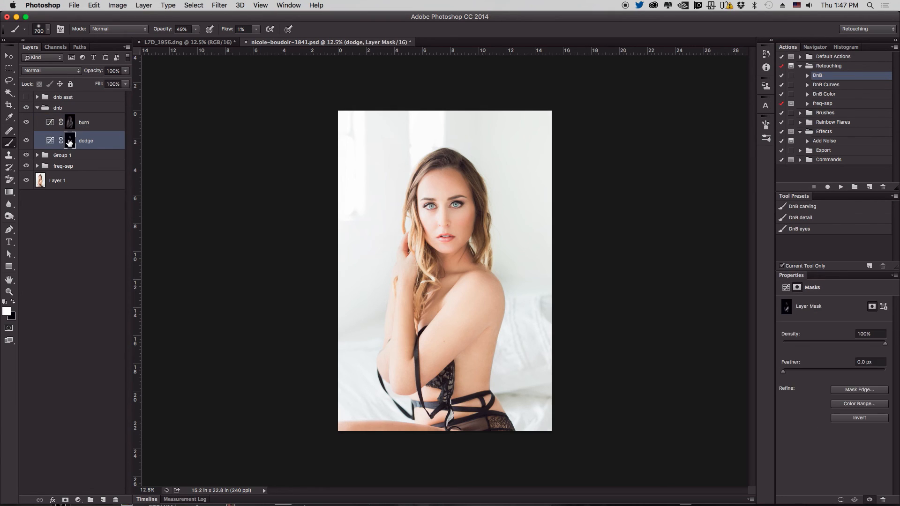
pyautogui.click(71, 124)
pyautogui.click(28, 125)
pyautogui.click(28, 124)
pyautogui.click(70, 141)
pyautogui.click(70, 124)
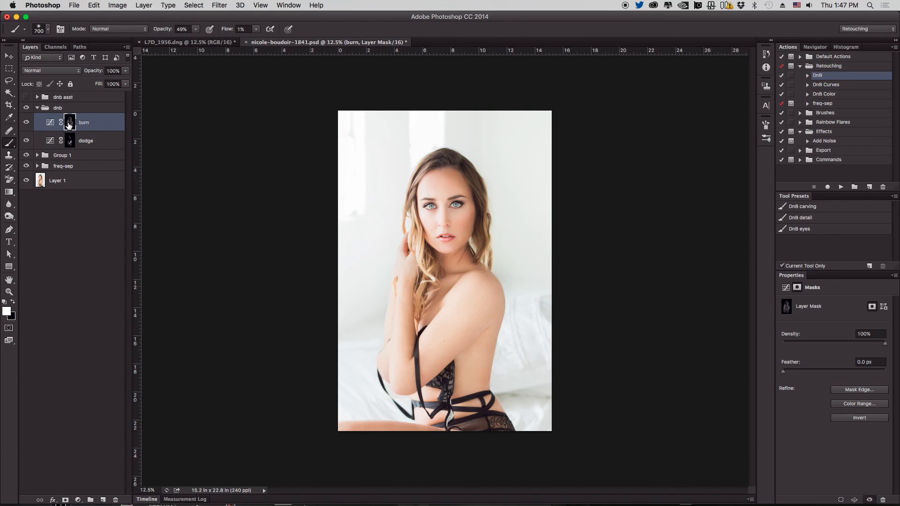
pyautogui.press('x')
# Inspect the burn and dodge masks on their own and return to the color portrait with the burn mask selected.
pyautogui.keyDown('alt'); pyautogui.click(69, 123); pyautogui.keyUp('alt')
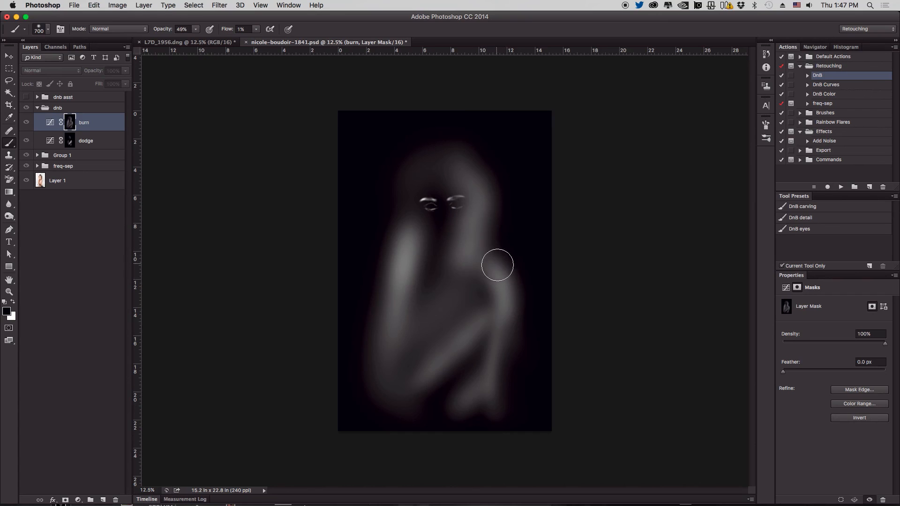
pyautogui.keyDown('alt'); pyautogui.click(70, 123); pyautogui.keyUp('alt')
pyautogui.click(70, 141)
pyautogui.keyDown('alt'); pyautogui.click(70, 142); pyautogui.keyUp('alt')
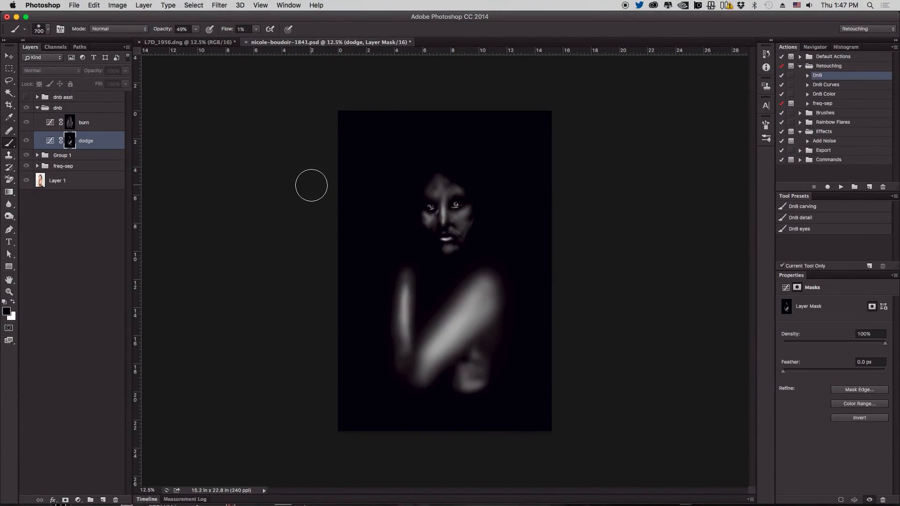
pyautogui.hotkey('ctrl', 'Up')
pyautogui.click(555, 171)
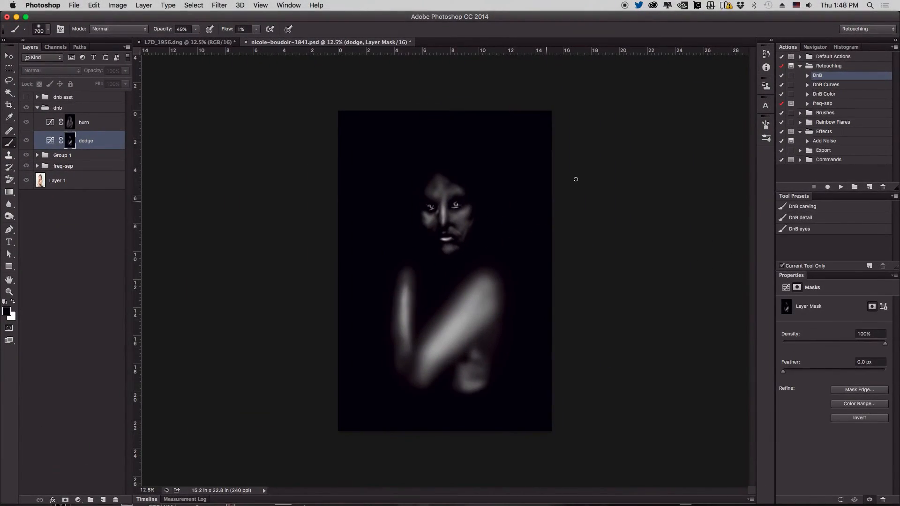
pyautogui.keyDown('alt'); pyautogui.click(71, 123); pyautogui.keyUp('alt')
pyautogui.keyDown('alt'); pyautogui.click(72, 124); pyautogui.keyUp('alt')
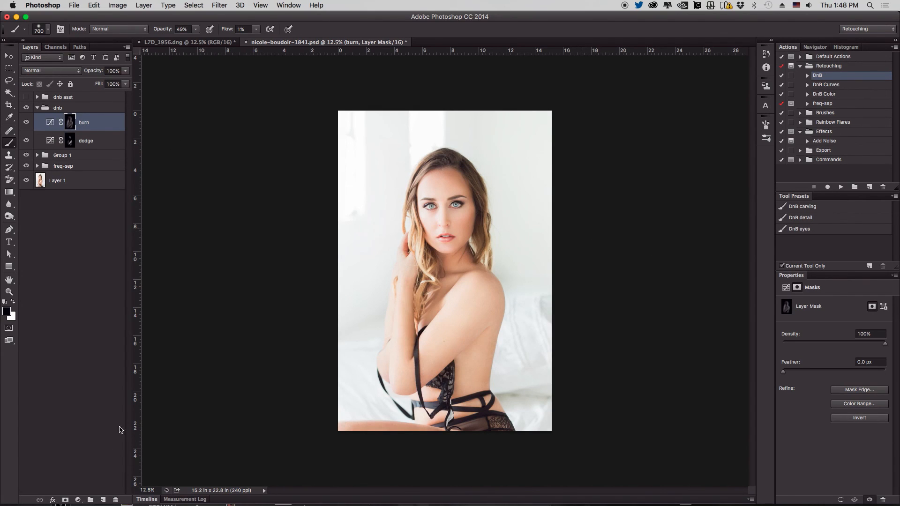
# Reduce the burn on the hair, chest, shoulder and arms by painting black with a 1200 px brush at 5% flow.
pyautogui.press(']')
pyautogui.press(']')
pyautogui.press(']')
pyautogui.press(']')
pyautogui.moveTo(223, 29); pyautogui.dragTo(226, 29)
pyautogui.press(']')
pyautogui.moveTo(471, 171); pyautogui.dragTo(477, 220)
pyautogui.moveTo(447, 293)
pyautogui.mouseDown()
pyautogui.moveTo(452, 269)
pyautogui.moveTo(432, 311)
pyautogui.mouseUp()
pyautogui.moveTo(473, 265); pyautogui.dragTo(491, 199)
pyautogui.moveTo(482, 181)
pyautogui.mouseDown()
pyautogui.moveTo(480, 189)
pyautogui.moveTo(455, 168)
pyautogui.moveTo(473, 202)
pyautogui.mouseUp()
pyautogui.moveTo(496, 241)
pyautogui.mouseDown()
pyautogui.moveTo(489, 293)
pyautogui.moveTo(499, 284)
pyautogui.moveTo(501, 414)
pyautogui.moveTo(424, 331)
pyautogui.moveTo(387, 363)
pyautogui.mouseUp()
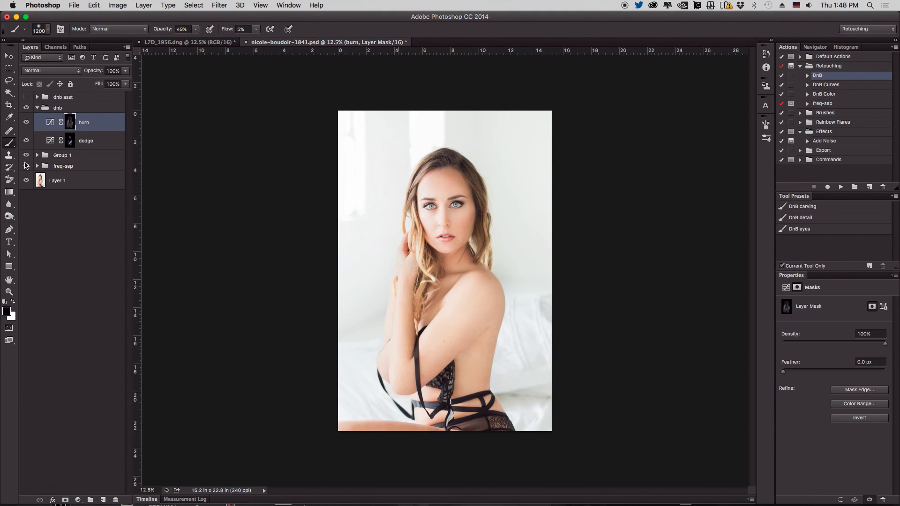
# Soften the burn mask further around the hair and outer body edge with a 1300 px brush and check the mask.
pyautogui.keyDown('alt'); pyautogui.click(67, 122); pyautogui.keyUp('alt')
pyautogui.press(']')
pyautogui.moveTo(489, 236)
pyautogui.mouseDown()
pyautogui.moveTo(482, 243)
pyautogui.moveTo(468, 225)
pyautogui.mouseUp()
pyautogui.moveTo(514, 385)
pyautogui.mouseDown()
pyautogui.moveTo(497, 321)
pyautogui.moveTo(419, 265)
pyautogui.moveTo(402, 231)
pyautogui.moveTo(399, 345)
pyautogui.moveTo(401, 276)
pyautogui.moveTo(408, 360)
pyautogui.moveTo(438, 365)
pyautogui.moveTo(456, 338)
pyautogui.moveTo(516, 352)
pyautogui.mouseUp()
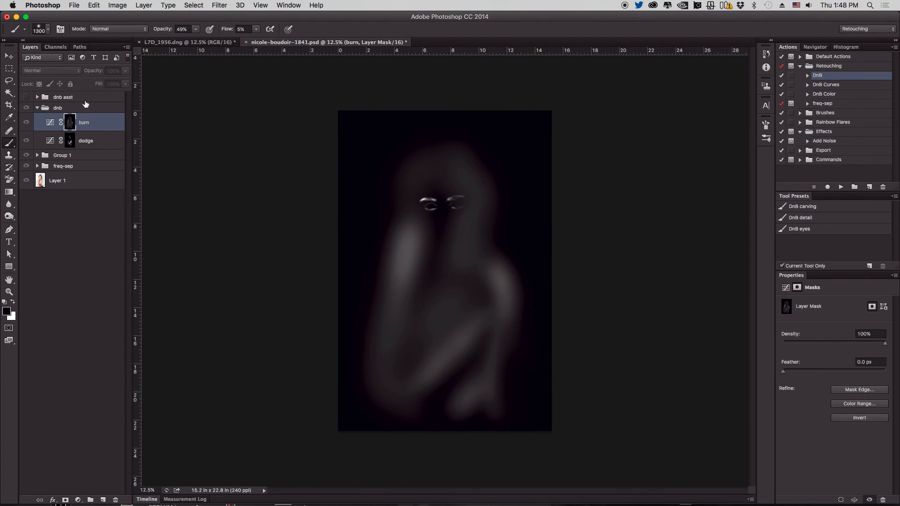
pyautogui.keyDown('alt'); pyautogui.click(71, 124); pyautogui.keyUp('alt')
pyautogui.keyDown('alt'); pyautogui.click(71, 123); pyautogui.keyUp('alt')
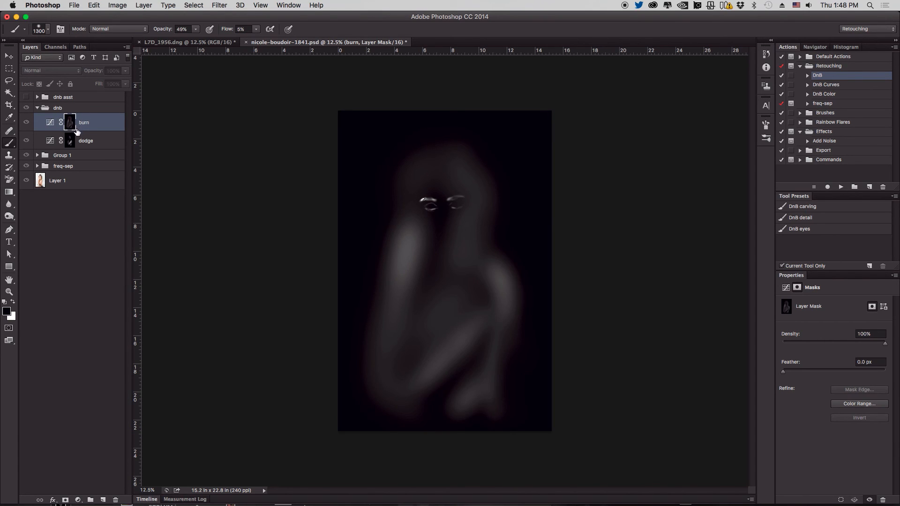
pyautogui.keyDown('alt'); pyautogui.click(74, 125); pyautogui.keyUp('alt')
pyautogui.keyDown('alt'); pyautogui.click(71, 122); pyautogui.keyUp('alt')
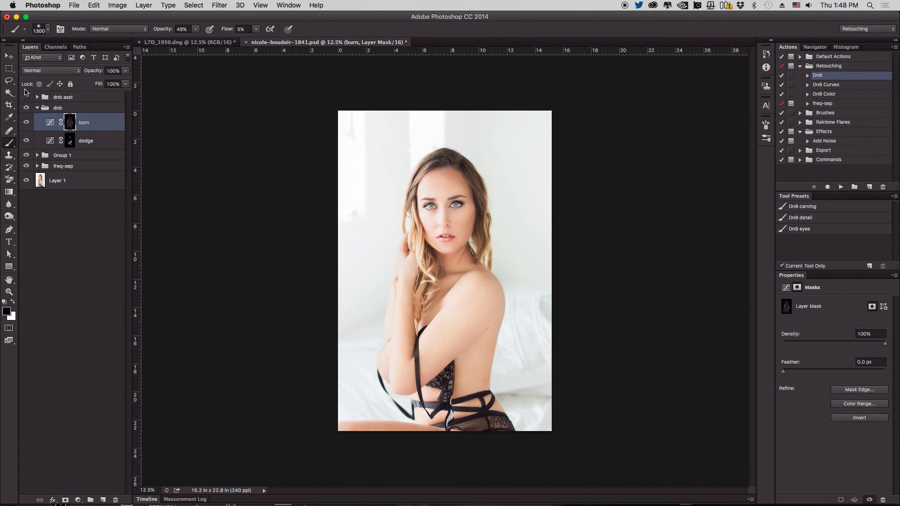
# Compare the retouch with the original Layer 1 alone, and with the dnb group hidden and shown.
pyautogui.keyDown('alt'); pyautogui.click(28, 184); pyautogui.keyUp('alt')
pyautogui.keyDown('alt'); pyautogui.click(28, 184); pyautogui.keyUp('alt')
pyautogui.keyDown('alt'); pyautogui.click(28, 184); pyautogui.keyUp('alt')
pyautogui.keyDown('alt'); pyautogui.click(28, 184); pyautogui.keyUp('alt')
pyautogui.click(27, 109)
pyautogui.click(27, 108)
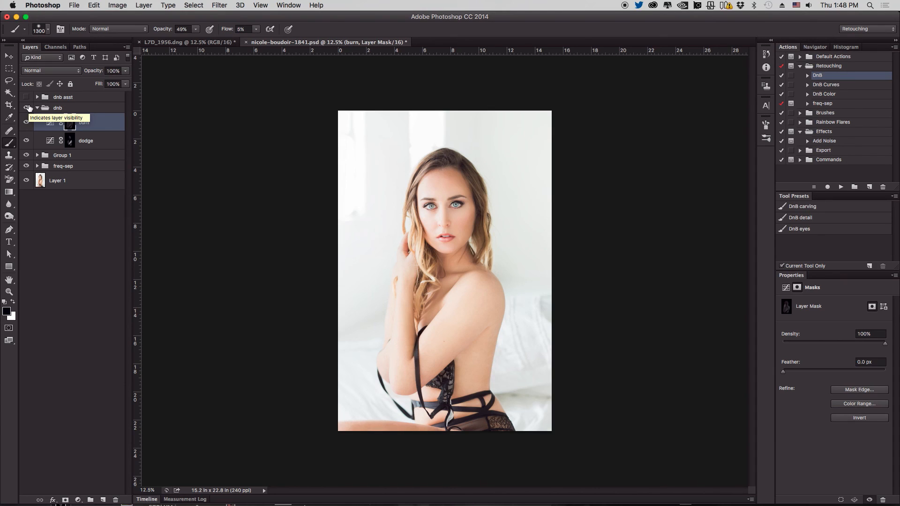
pyautogui.click(27, 108)
pyautogui.click(27, 107)
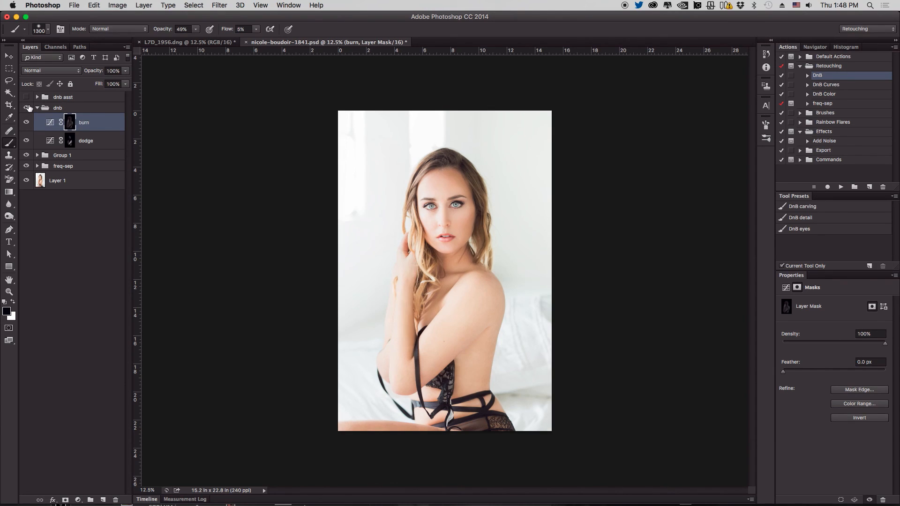